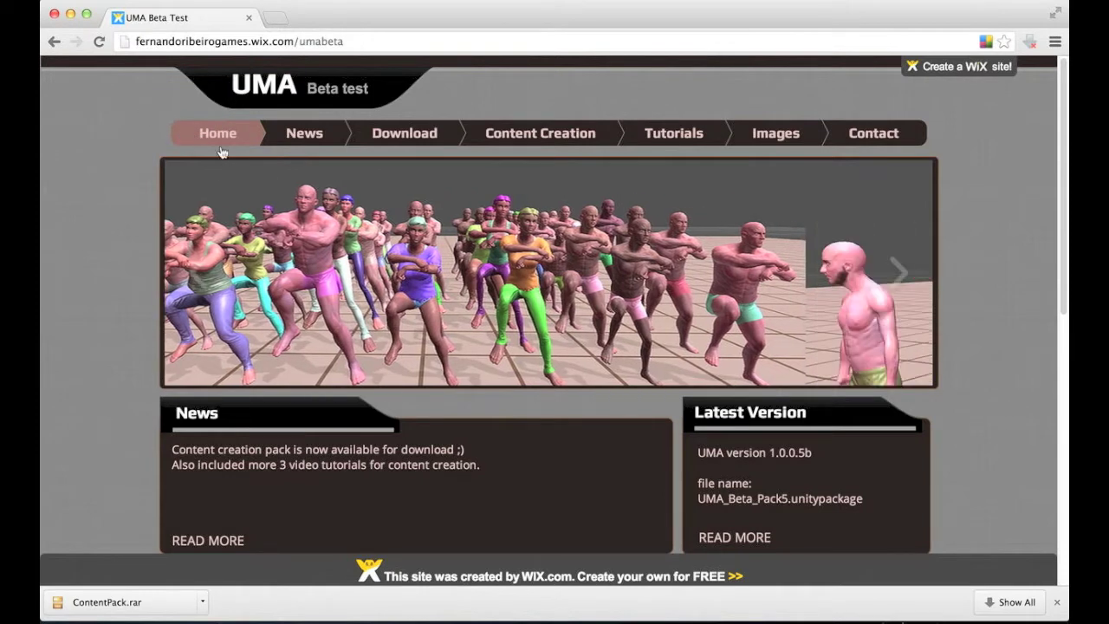
# - Open the Content Creation page and download the Content creation Pack
pyautogui.click(528, 133)
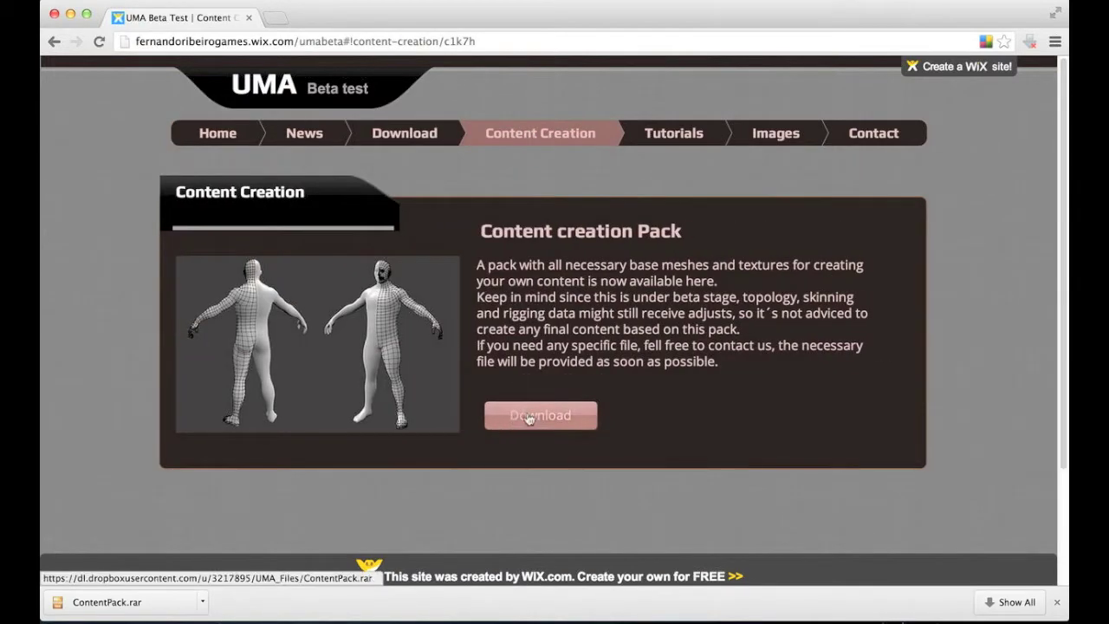
pyautogui.click(538, 418)
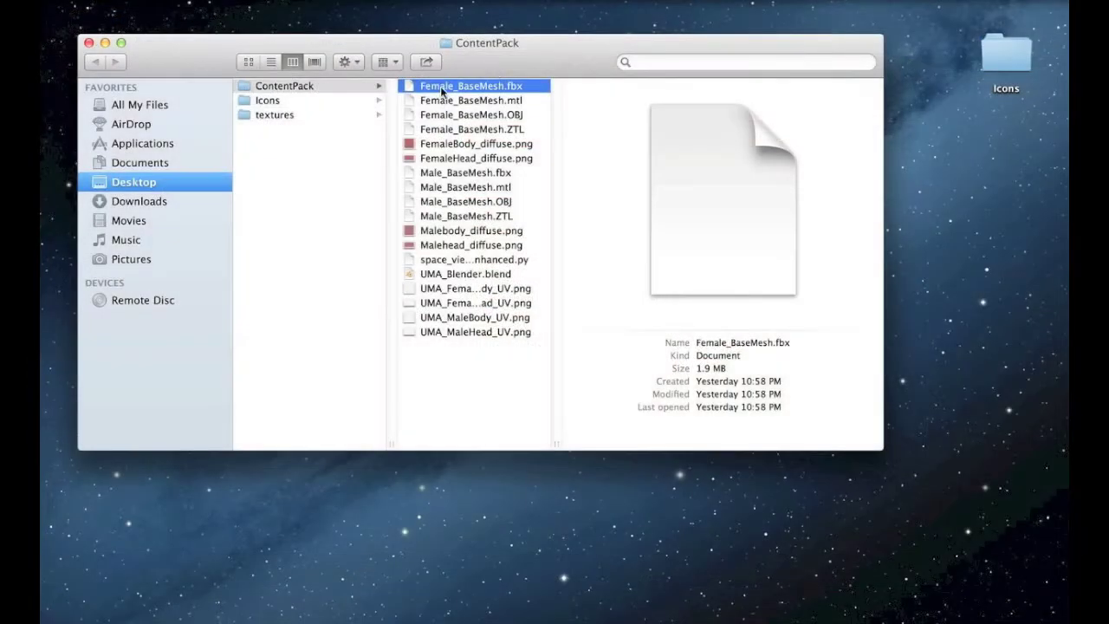
pyautogui.click(443, 159)
pyautogui.keyDown('shift'); pyautogui.click(448, 87); pyautogui.keyUp('shift')
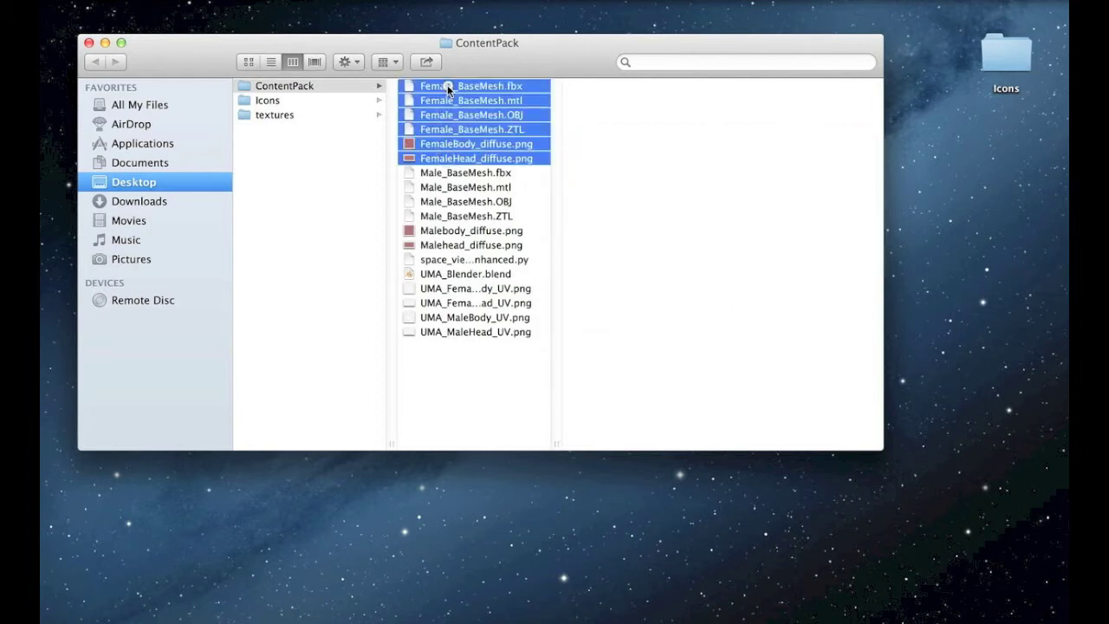
pyautogui.click(450, 174)
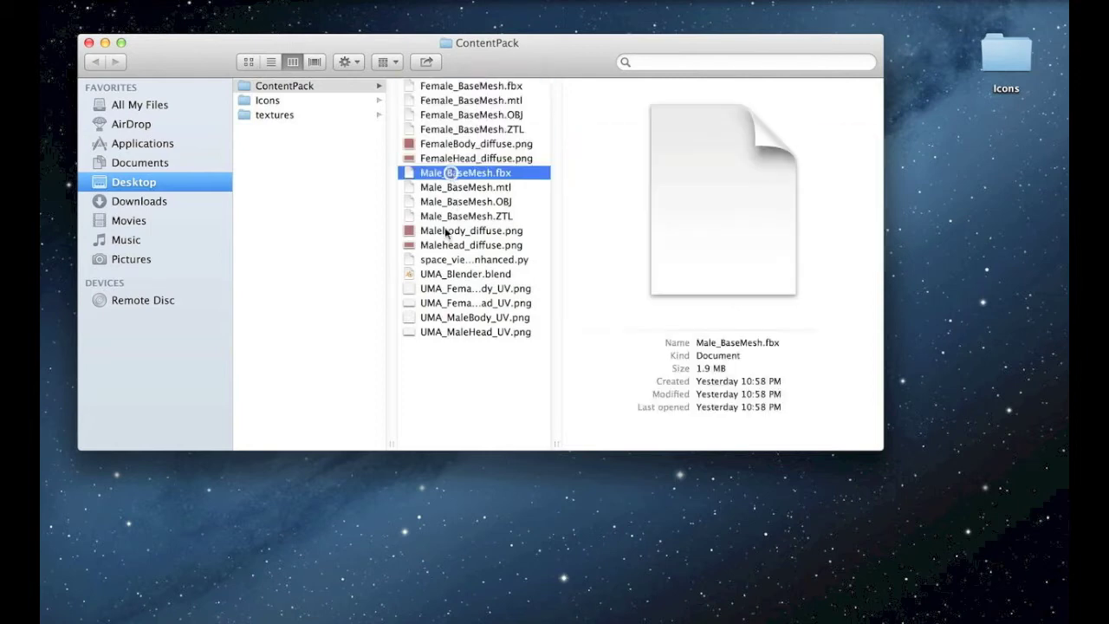
pyautogui.keyDown('shift'); pyautogui.click(437, 246); pyautogui.keyUp('shift')
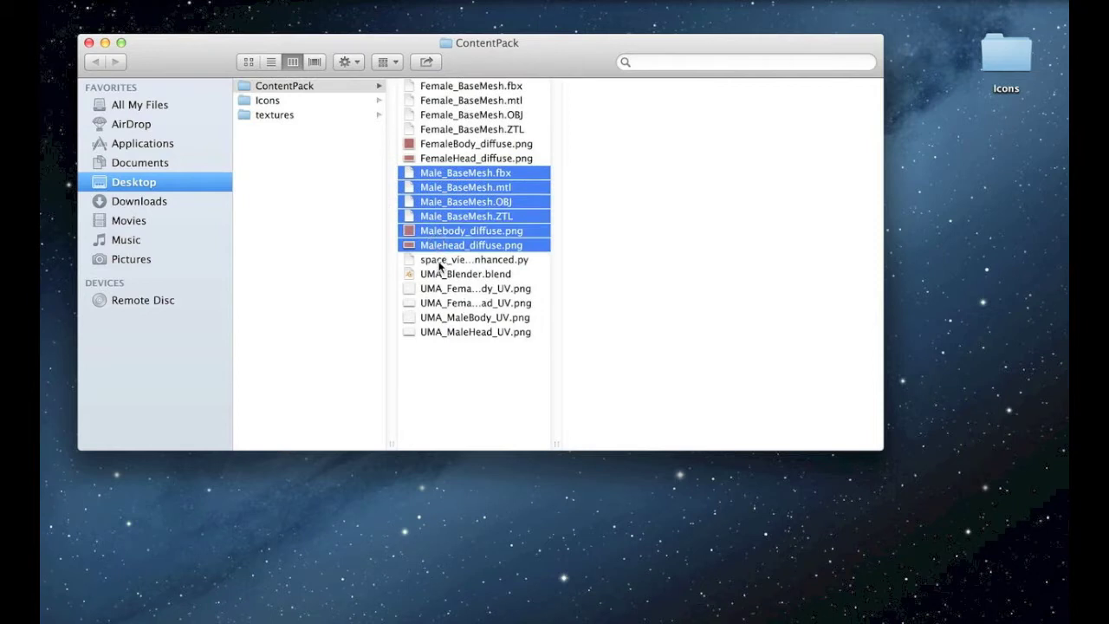
pyautogui.click(511, 87)
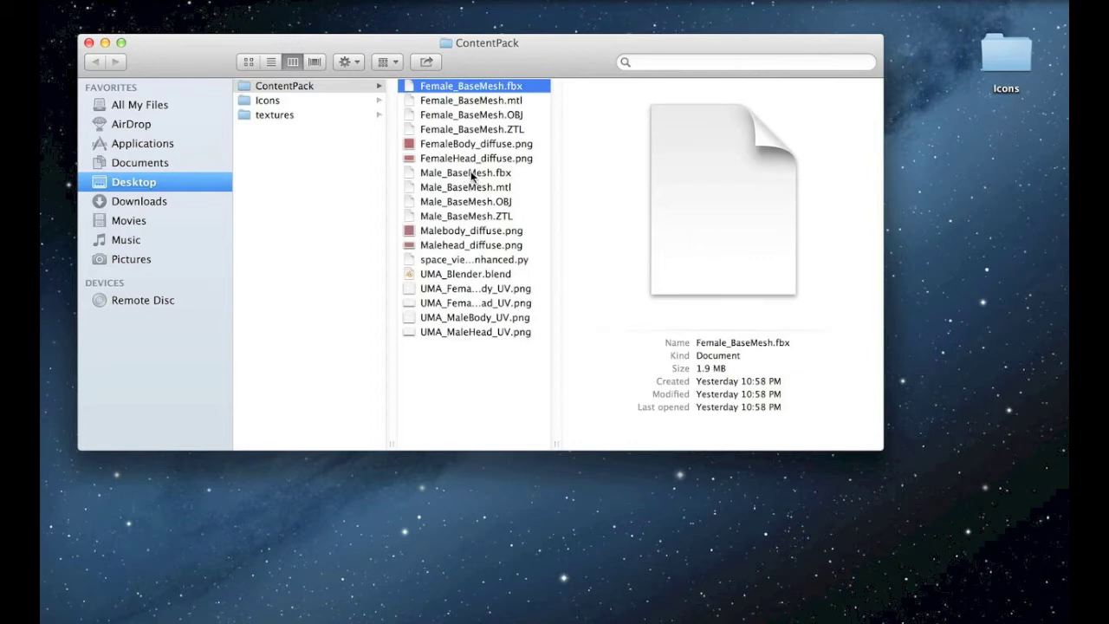
pyautogui.click(445, 275)
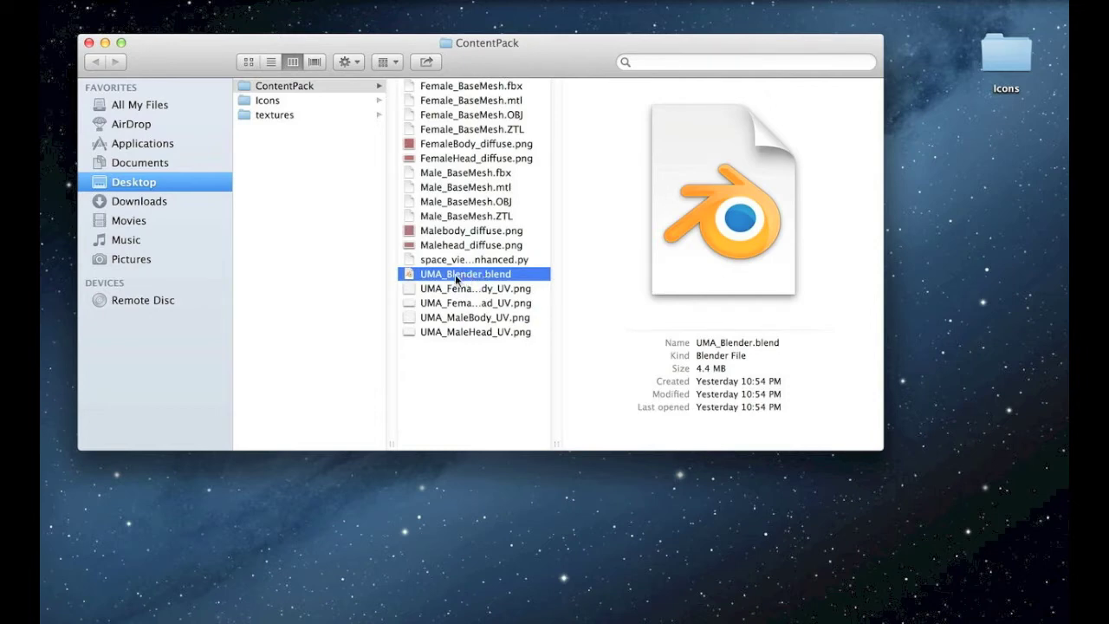
pyautogui.click(466, 114)
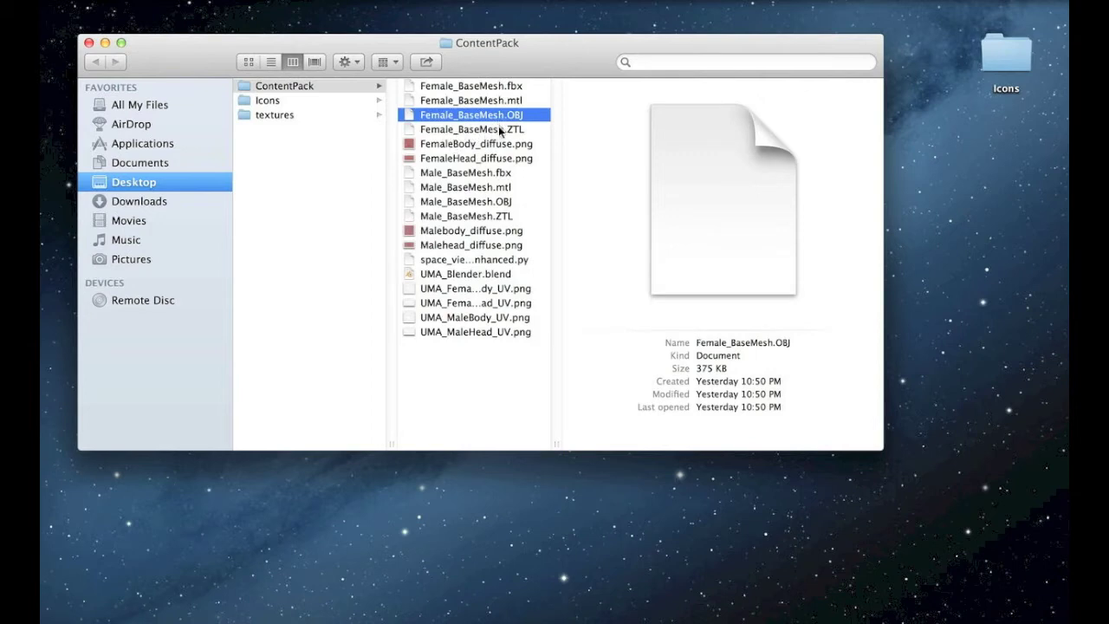
pyautogui.click(509, 130)
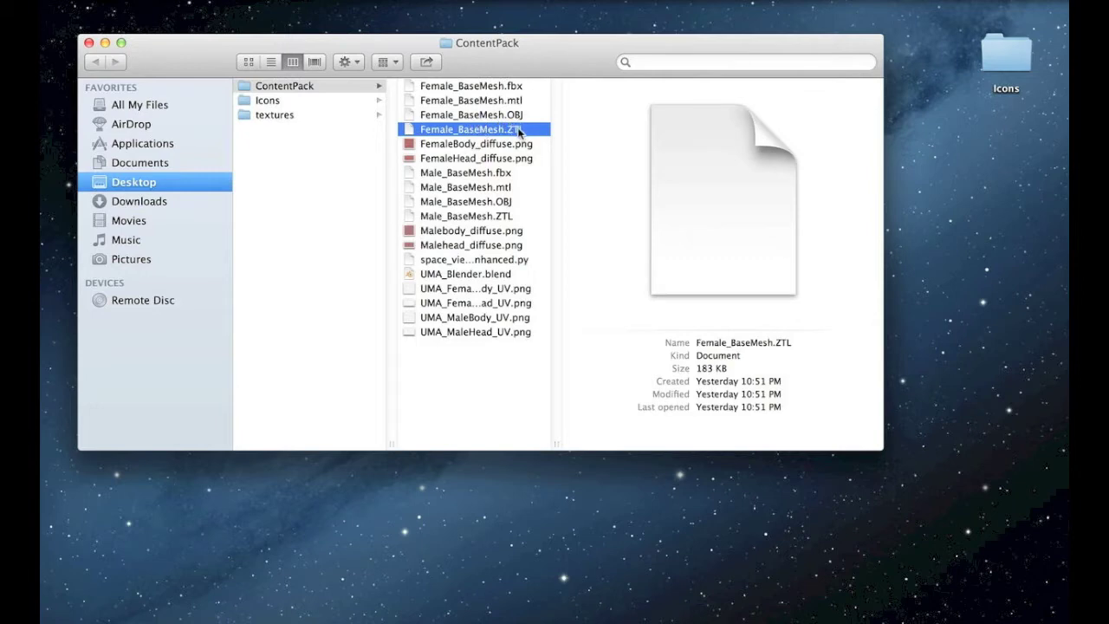
pyautogui.click(473, 145)
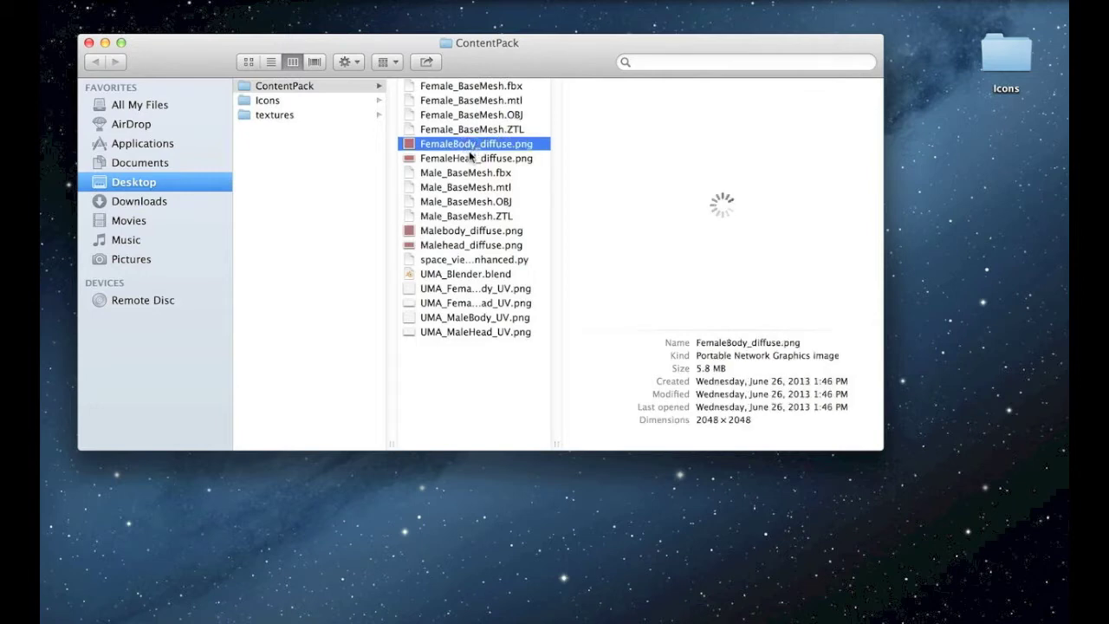
pyautogui.click(472, 158)
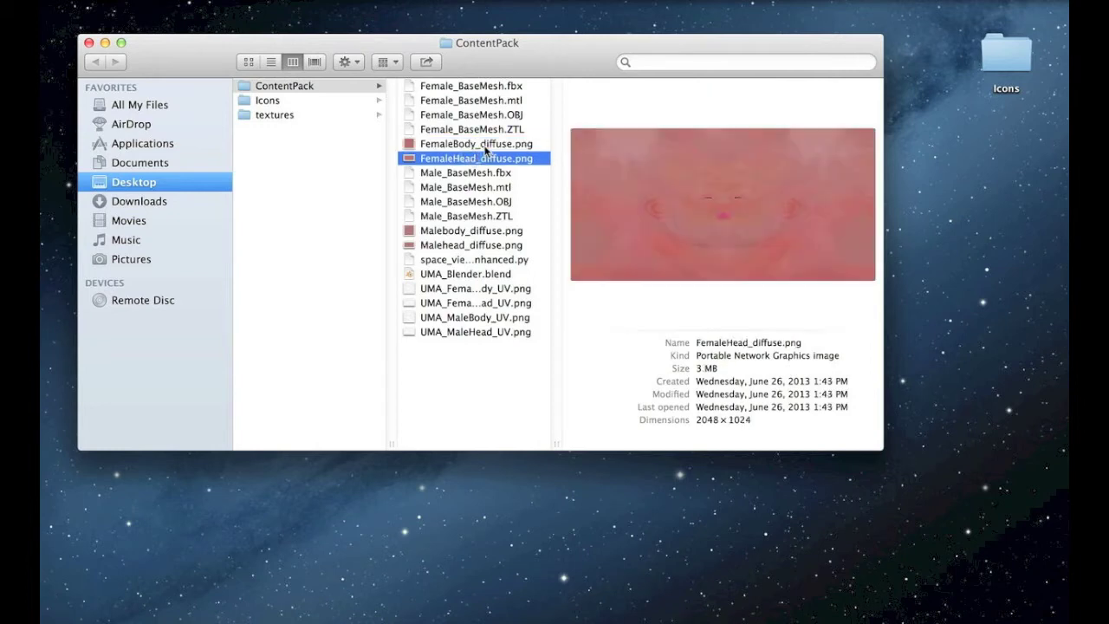
pyautogui.click(473, 143)
pyautogui.click(471, 158)
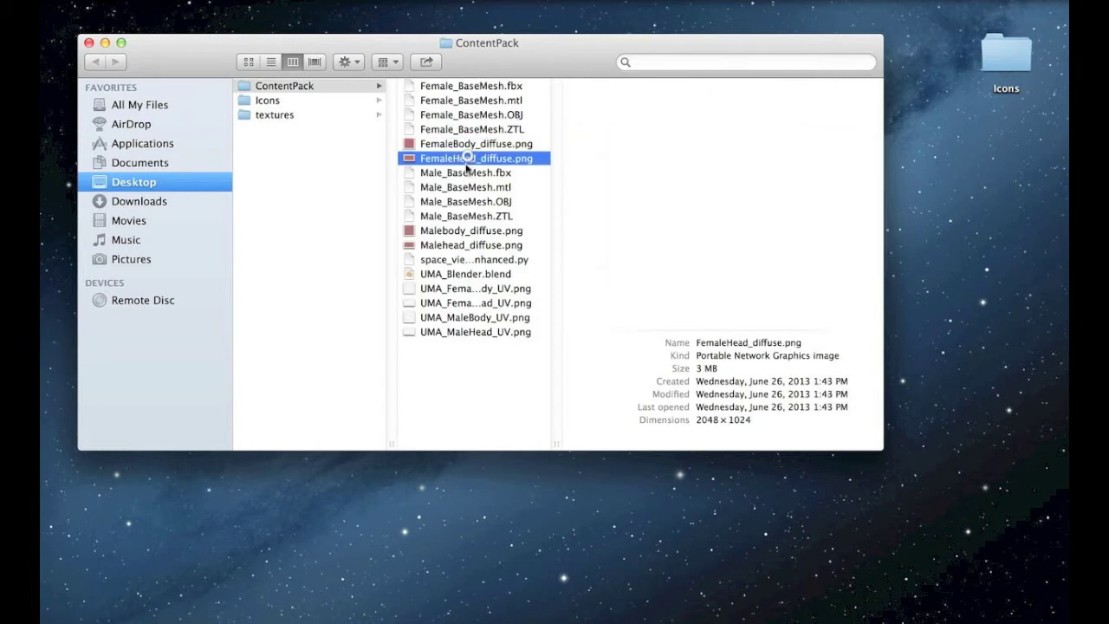
pyautogui.click(463, 230)
pyautogui.click(463, 246)
pyautogui.click(457, 288)
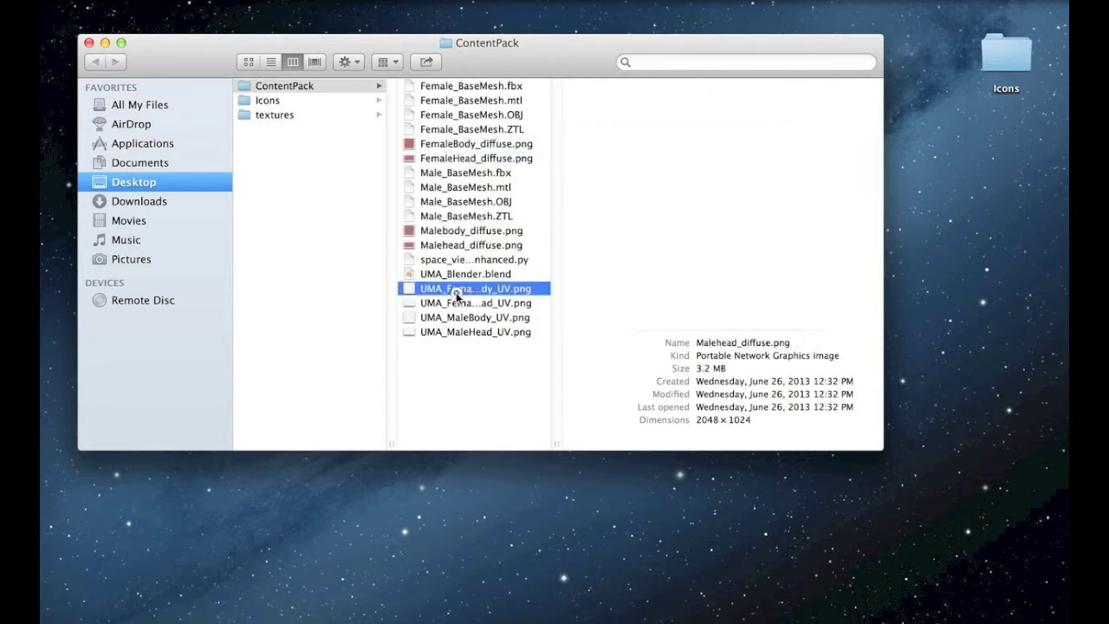
pyautogui.click(460, 305)
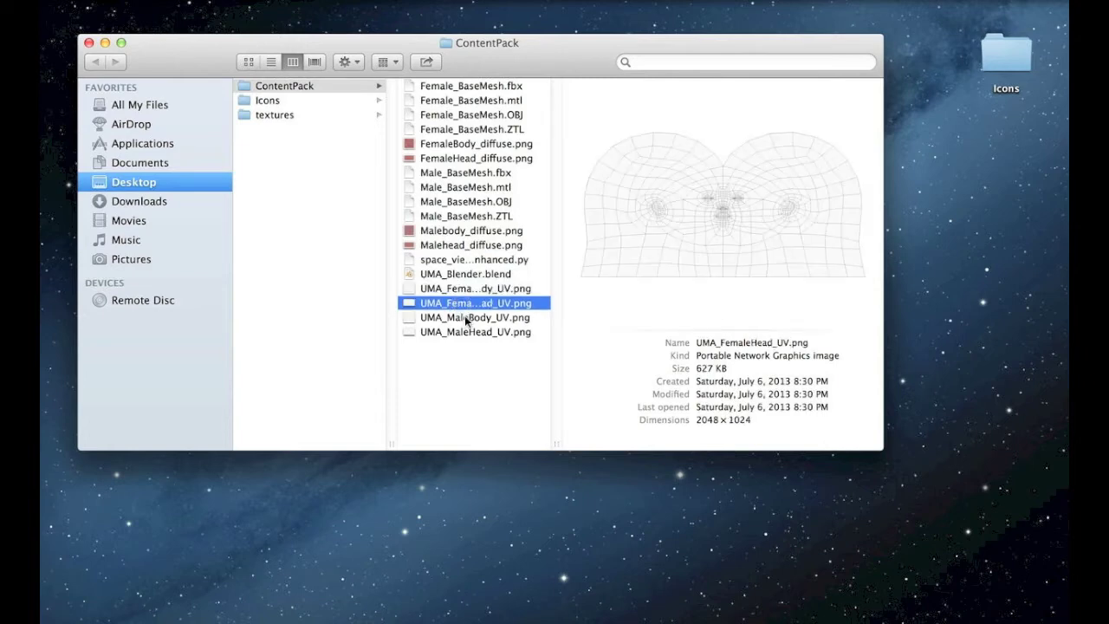
pyautogui.click(465, 316)
pyautogui.click(465, 331)
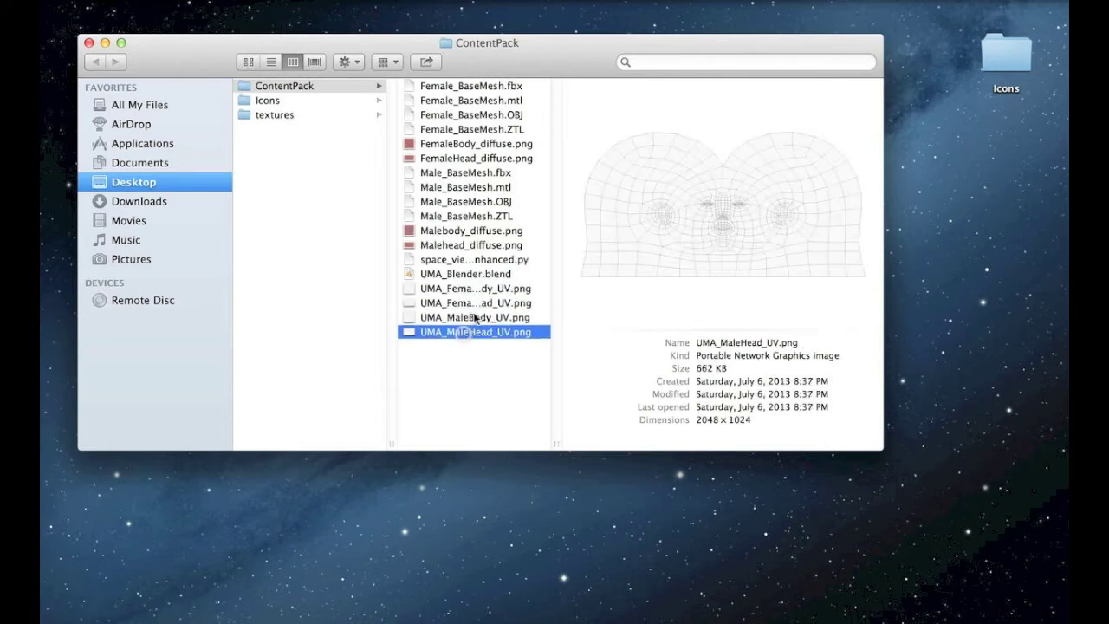
pyautogui.click(467, 318)
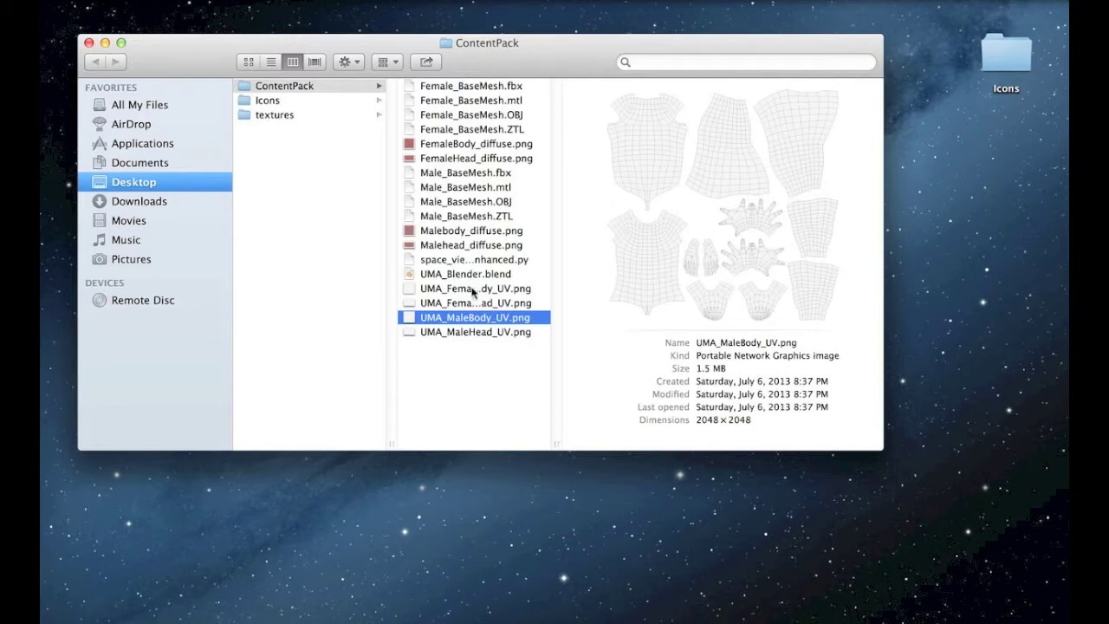
pyautogui.click(464, 290)
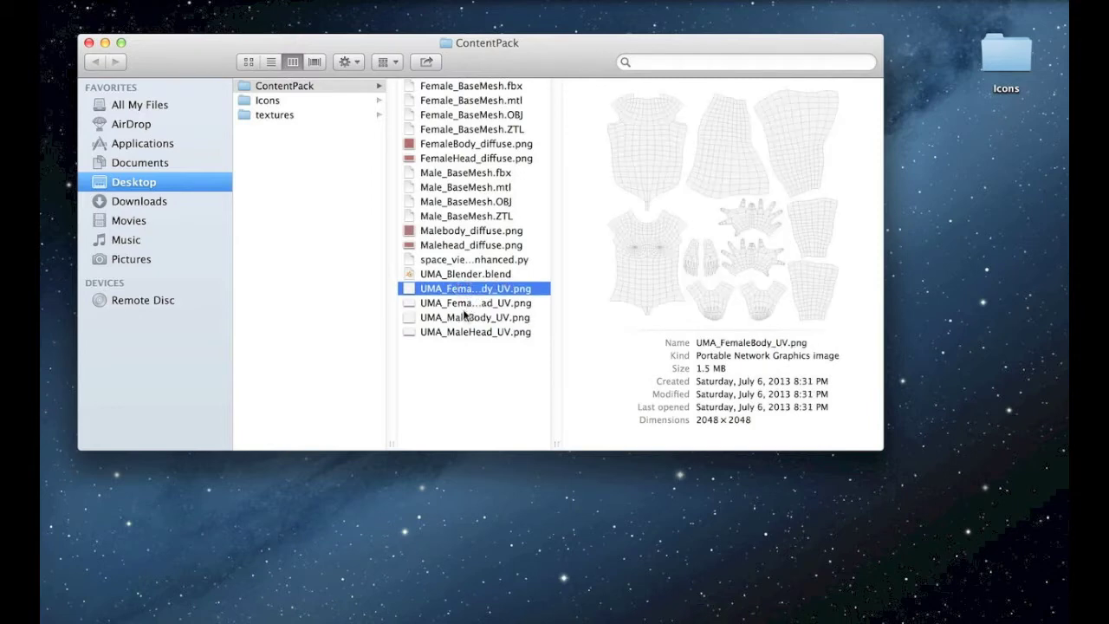
pyautogui.click(459, 317)
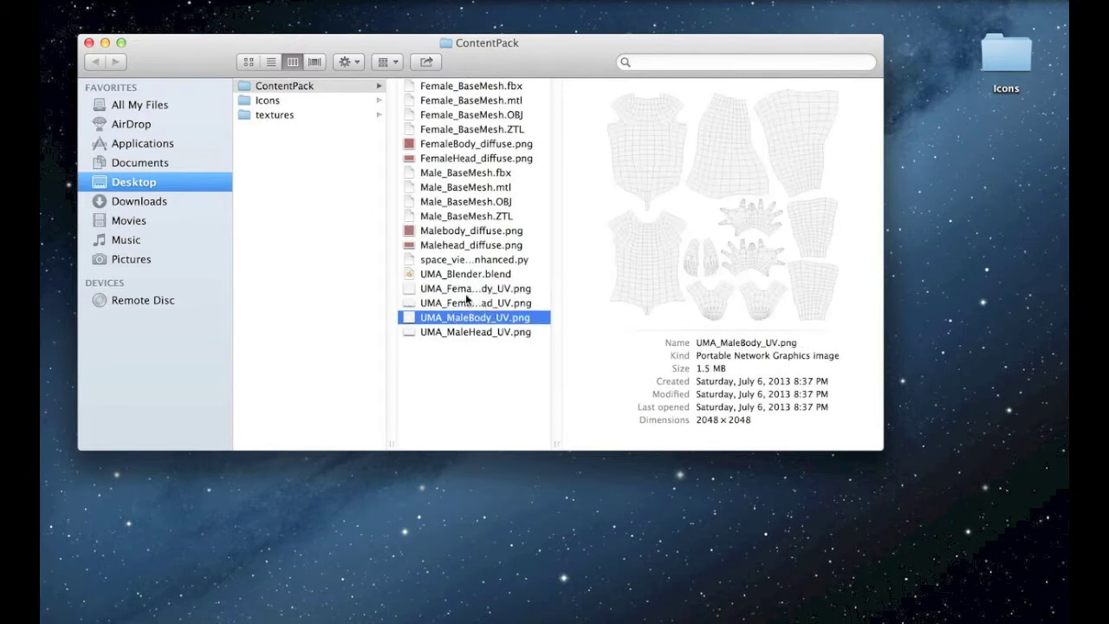
pyautogui.click(466, 304)
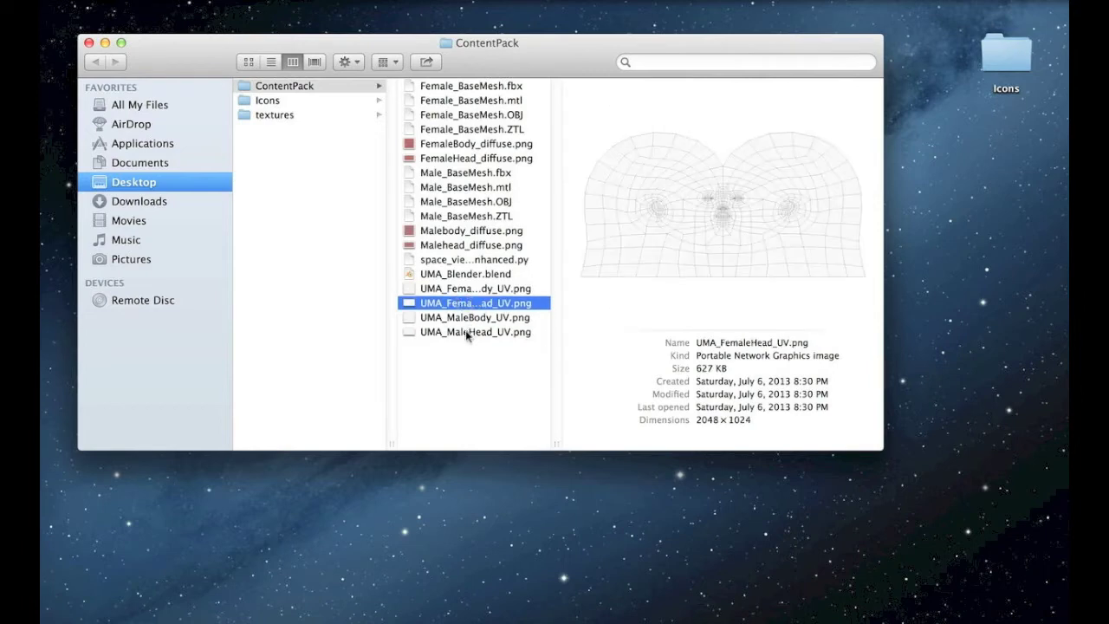
pyautogui.click(468, 333)
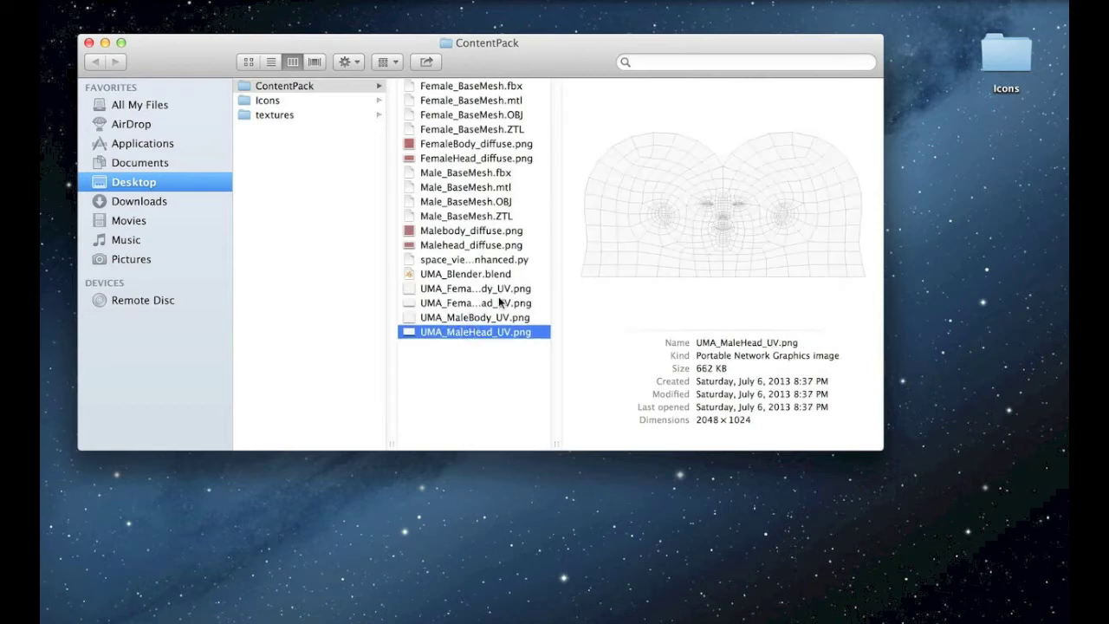
pyautogui.click(497, 304)
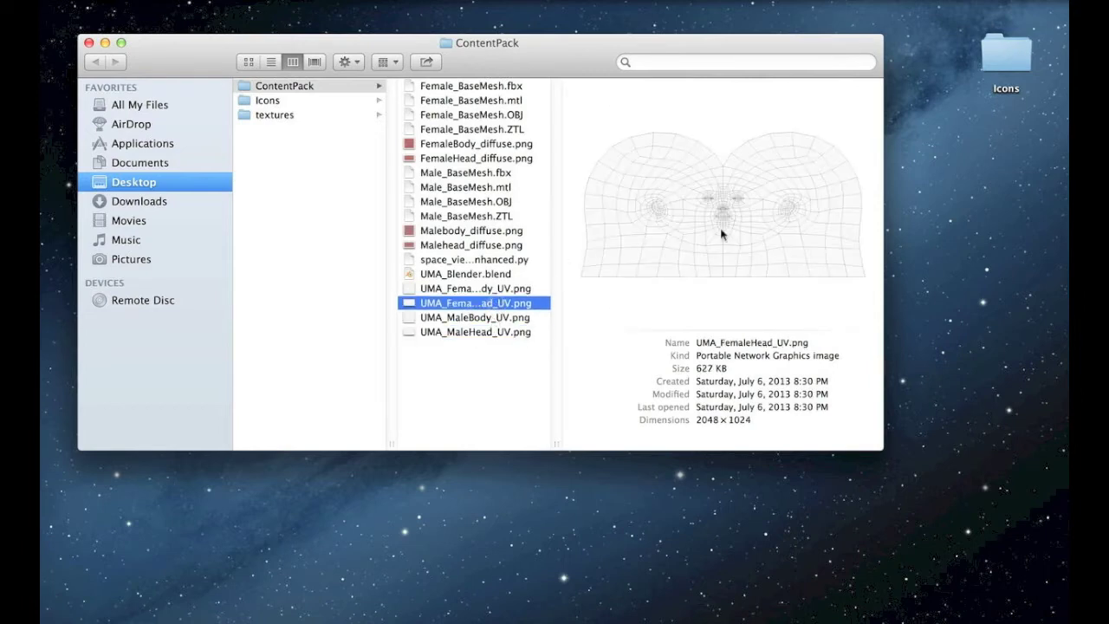
pyautogui.click(443, 260)
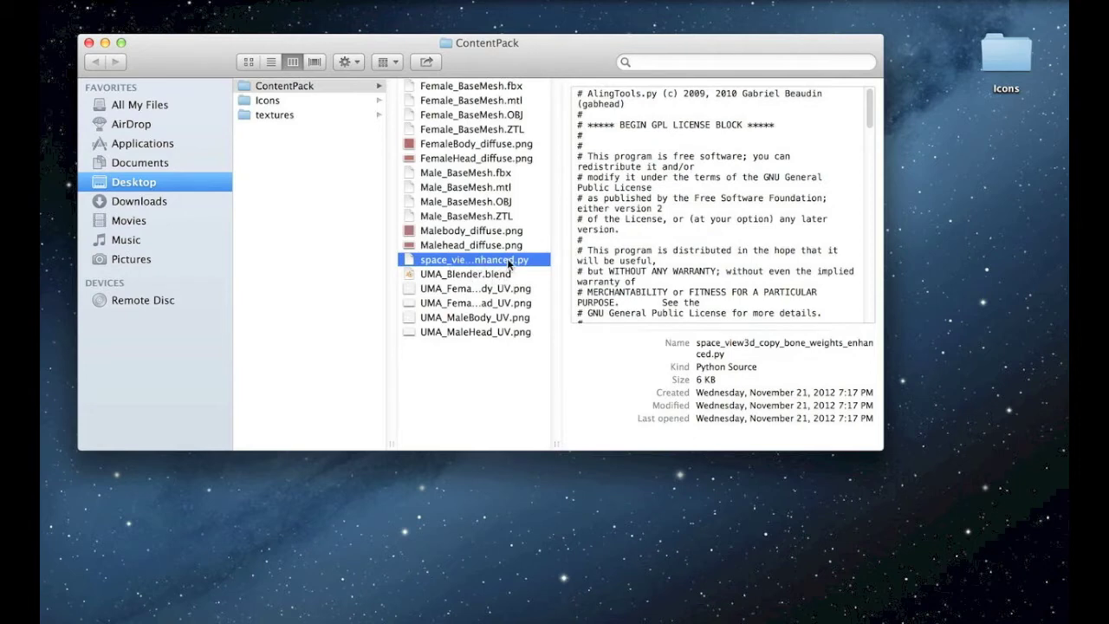
pyautogui.click(454, 275)
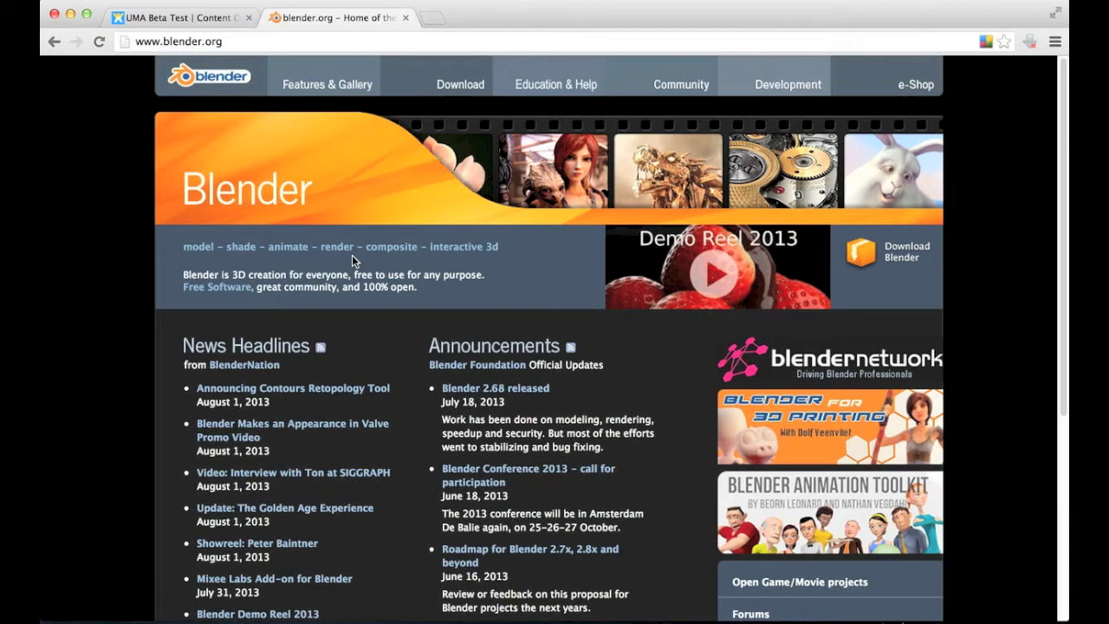
# - Open blender.org's download page and highlight the Blender 2.68a version heading
pyautogui.click(235, 43)
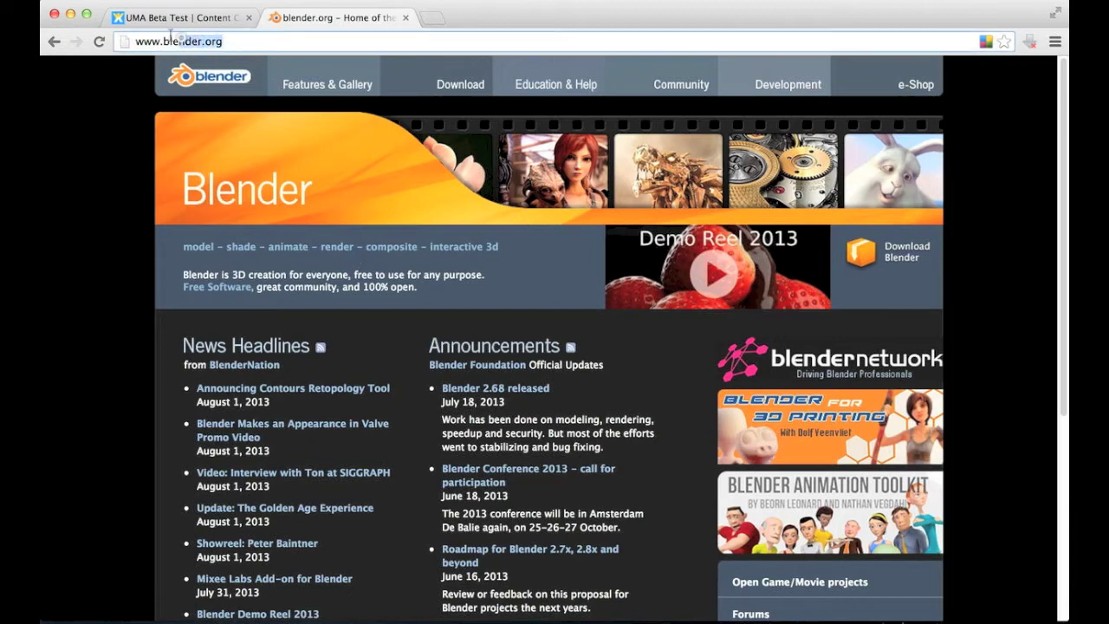
pyautogui.click(248, 43)
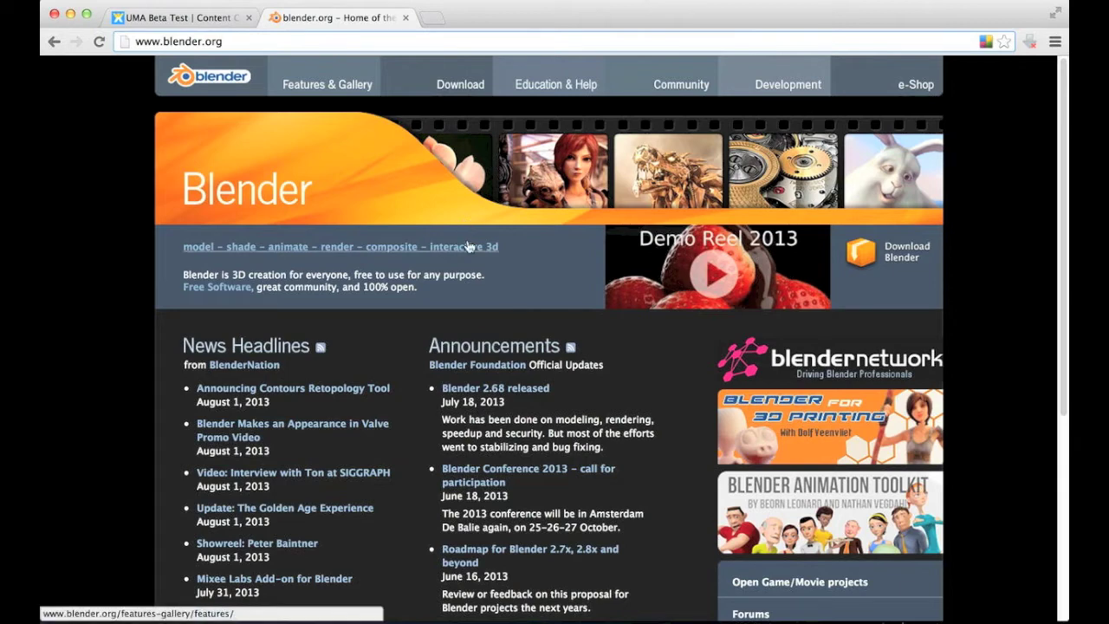
pyautogui.scroll(-1, 421, 210)
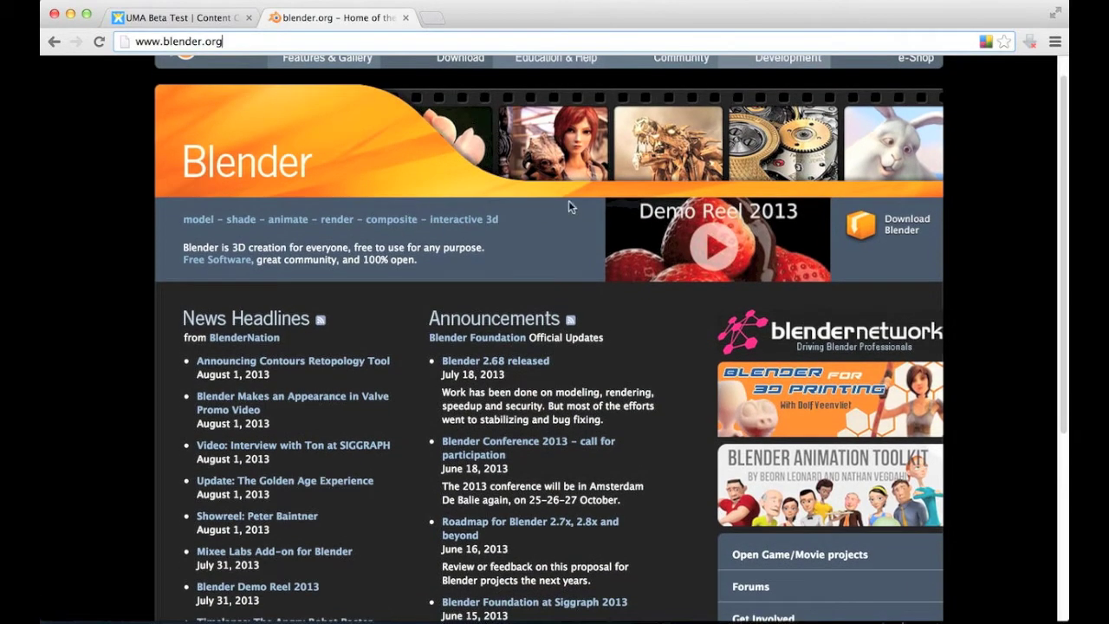
pyautogui.click(857, 224)
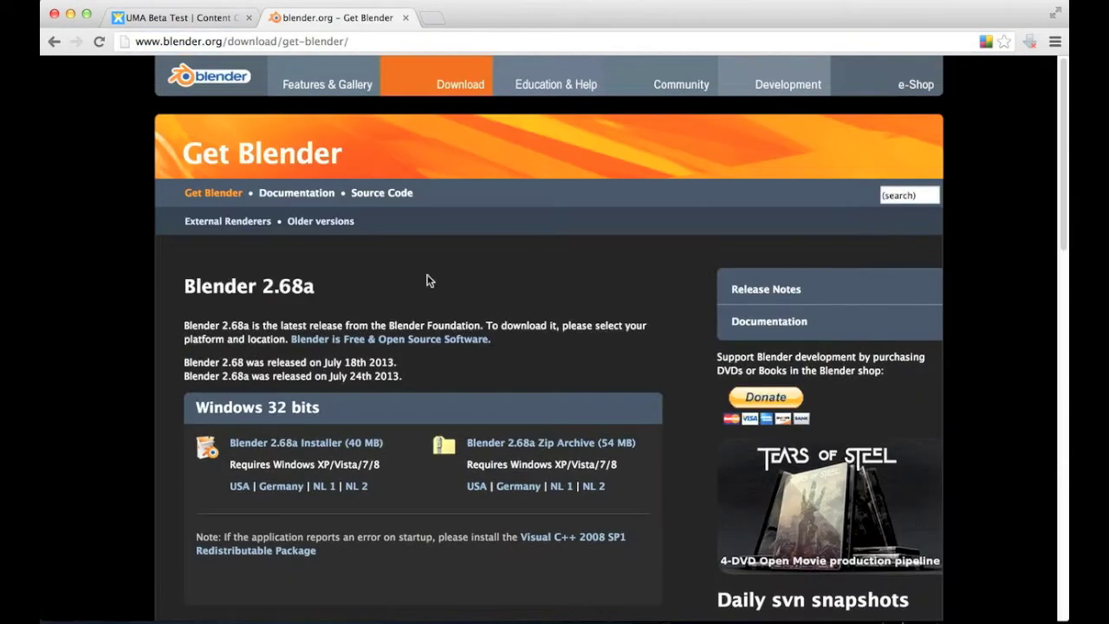
pyautogui.moveTo(185, 286); pyautogui.dragTo(313, 287)
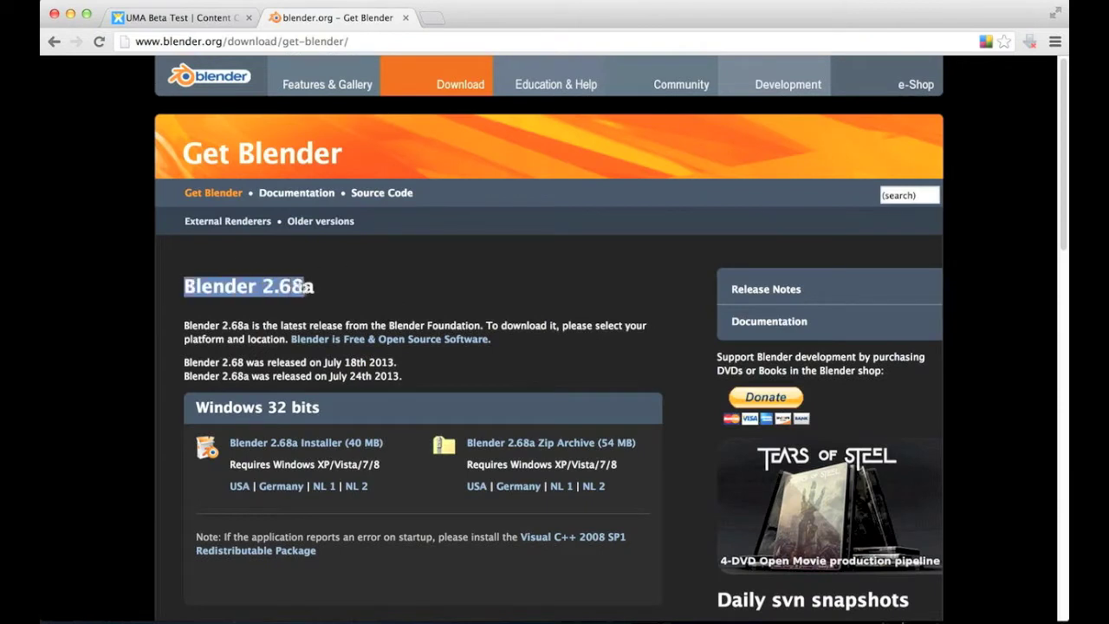
pyautogui.click(322, 292)
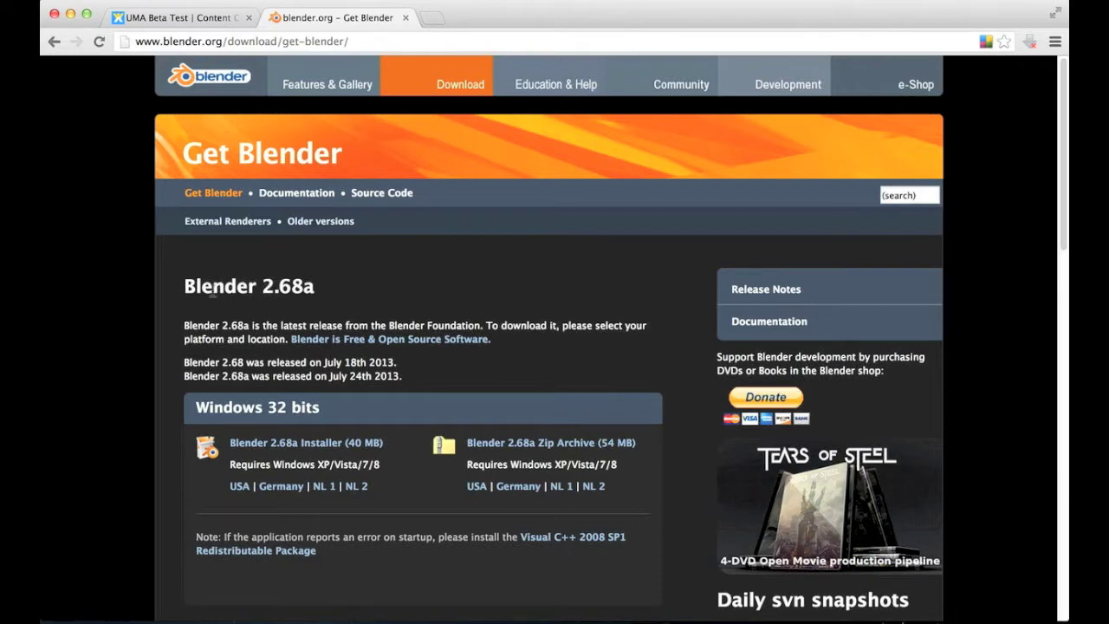
pyautogui.moveTo(184, 286); pyautogui.dragTo(324, 292)
pyautogui.click(339, 294)
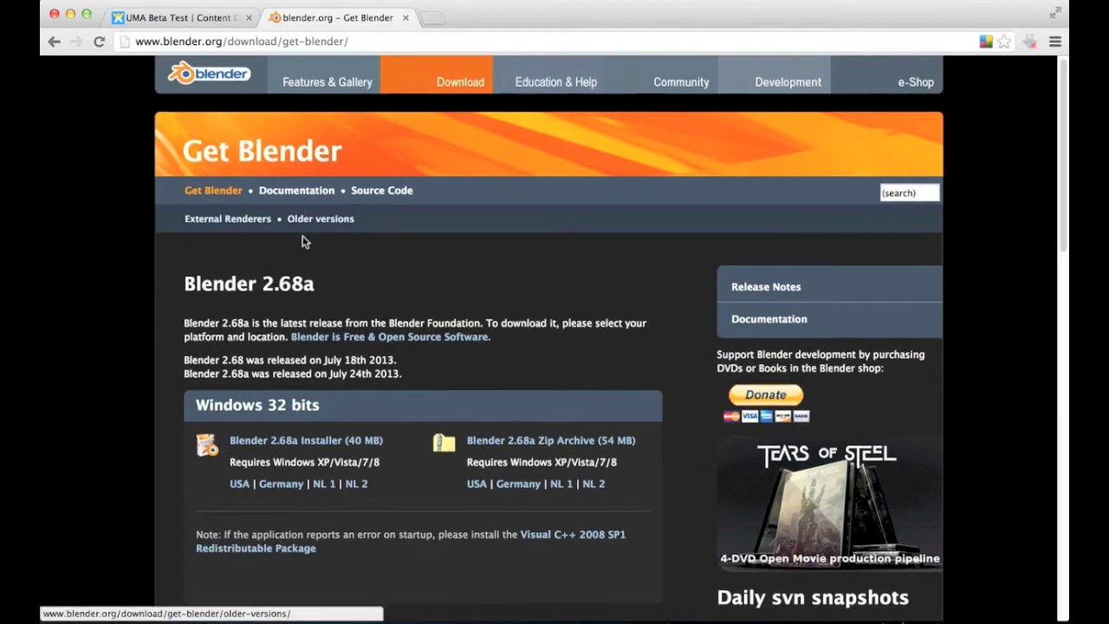
# - Scroll through the Windows, Linux and Mac OS X download sections, then launch Blender
pyautogui.scroll(-1, 299, 247)
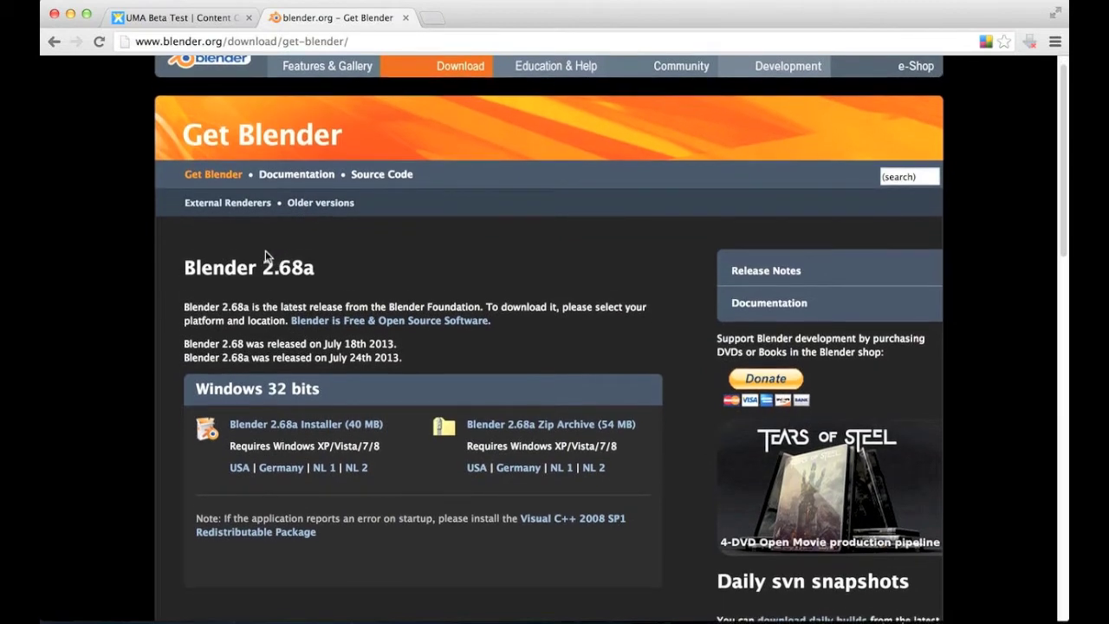
pyautogui.scroll(-1, 265, 250)
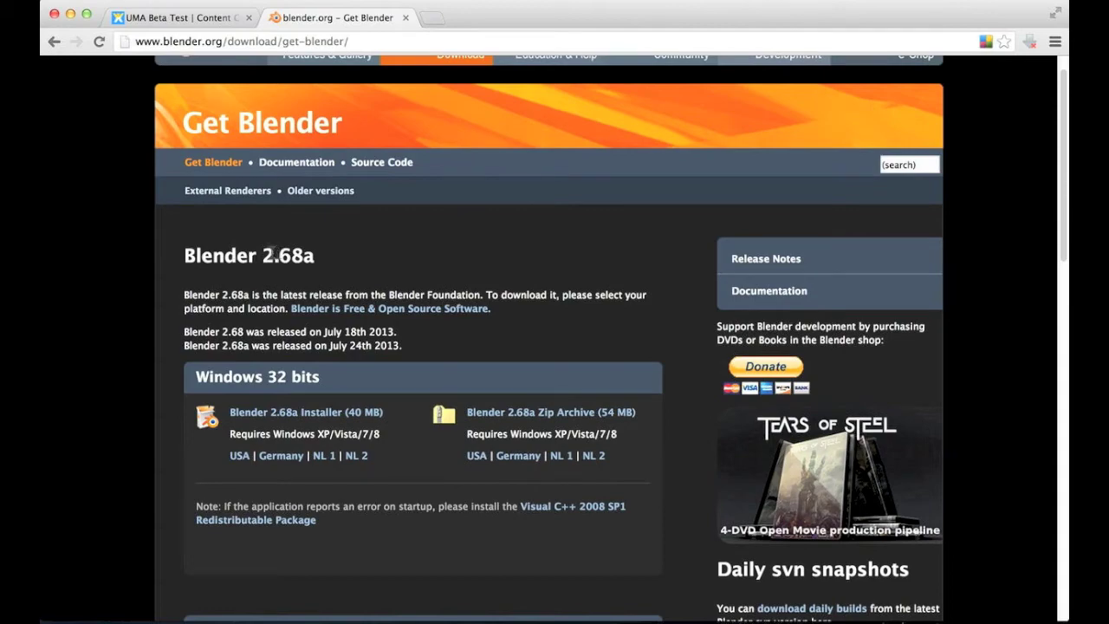
pyautogui.scroll(-3, 294, 244)
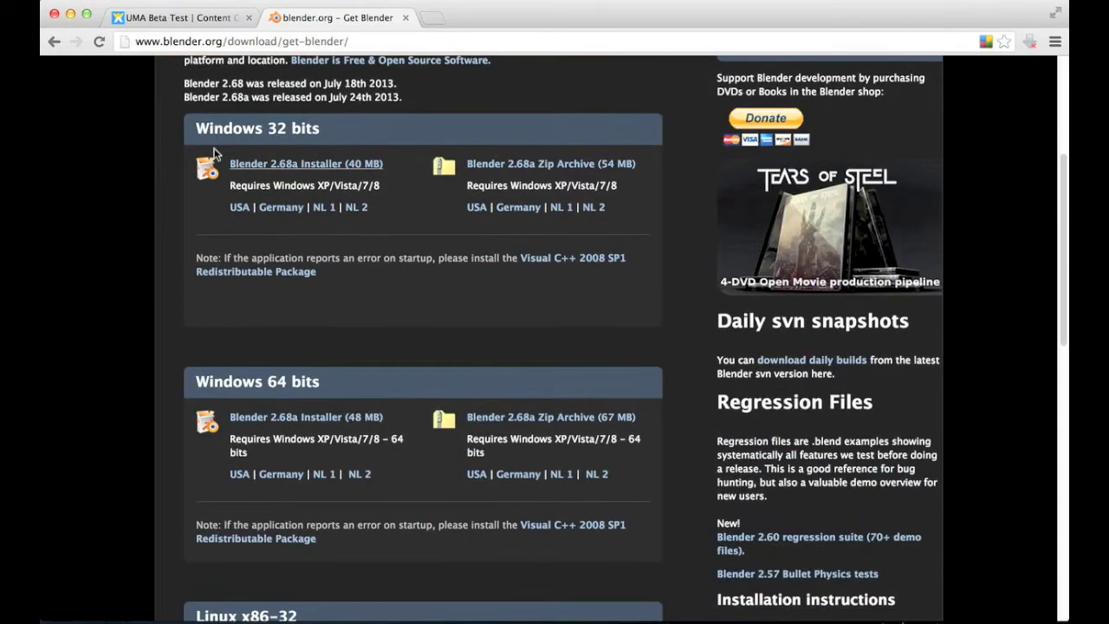
pyautogui.scroll(-10, 264, 224)
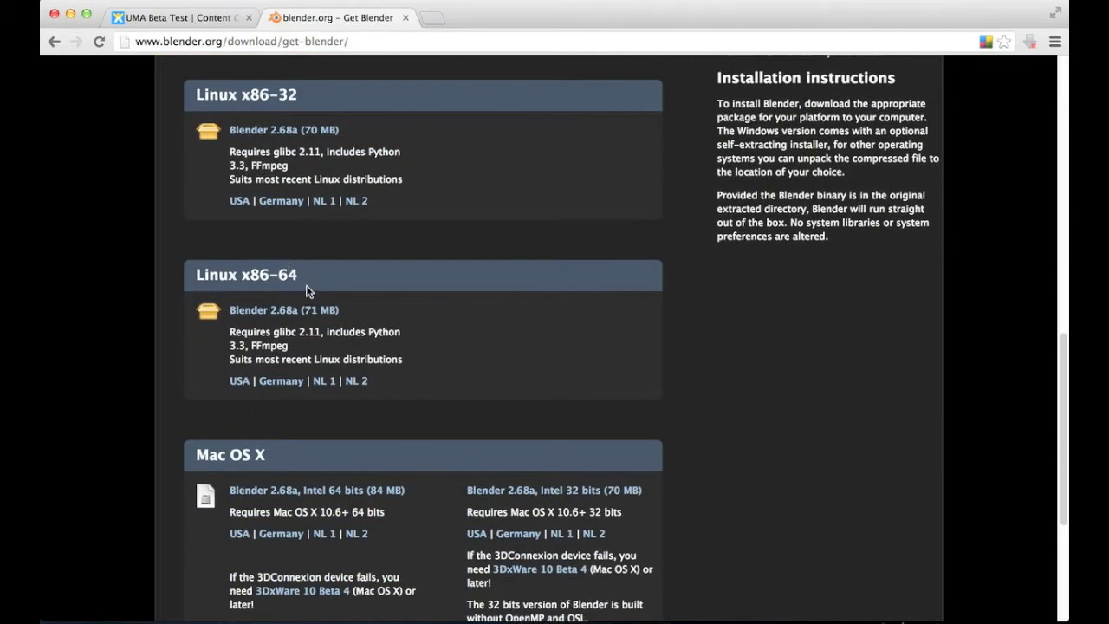
pyautogui.scroll(-5, 306, 286)
pyautogui.scroll(10, 417, 200)
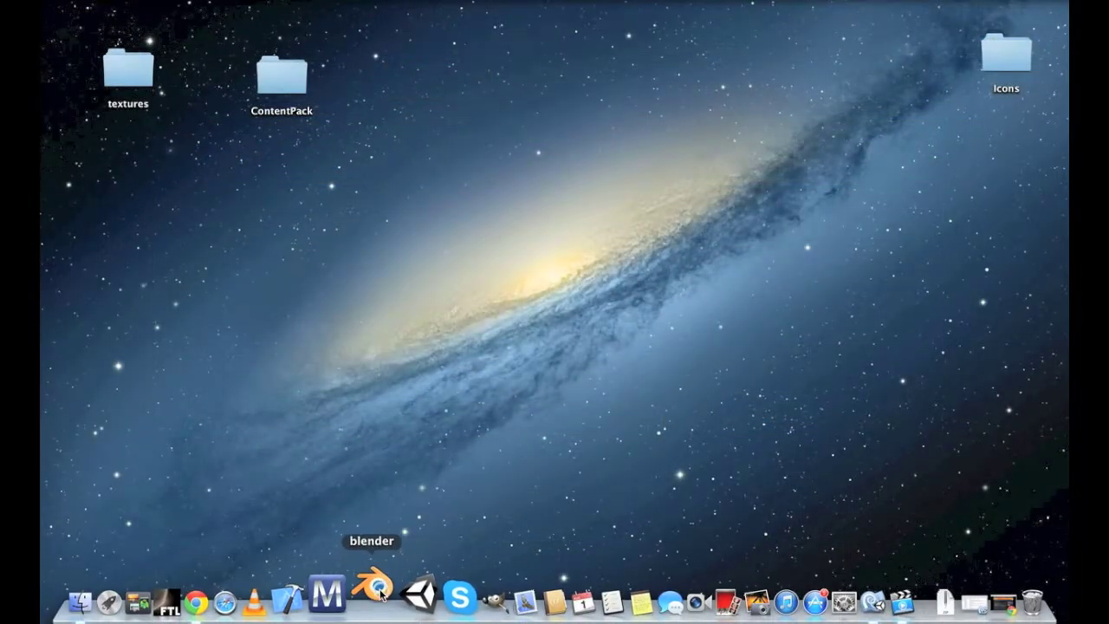
pyautogui.click(378, 589)
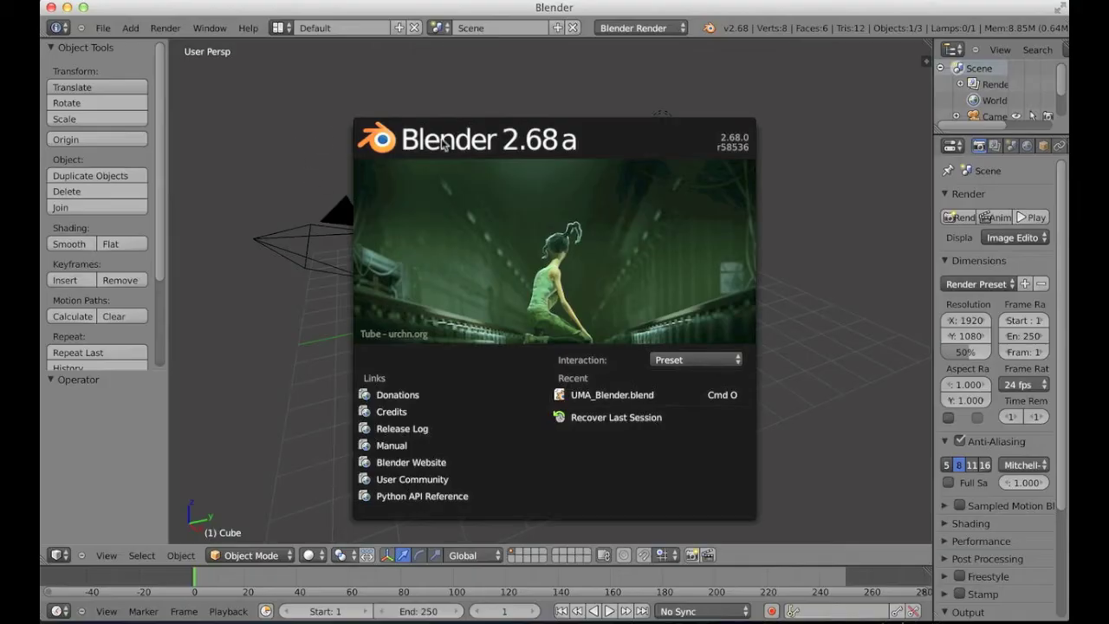
# - Dismiss the splash screen and open UMA_Blender.blend from the ContentPack folder
pyautogui.click(269, 92)
pyautogui.click(102, 28)
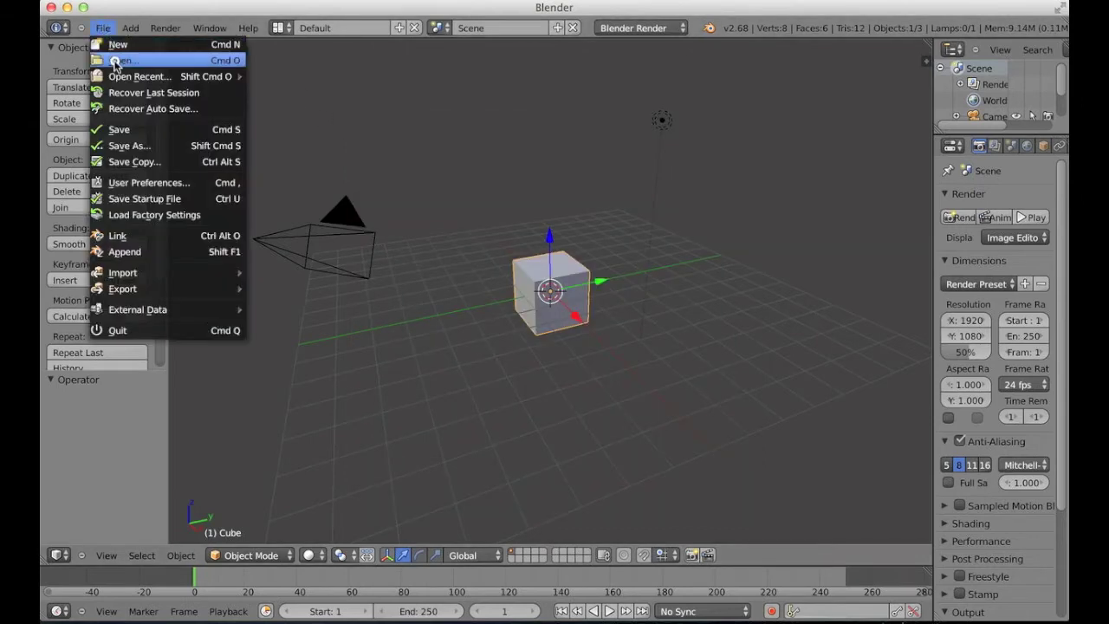
pyautogui.click(113, 60)
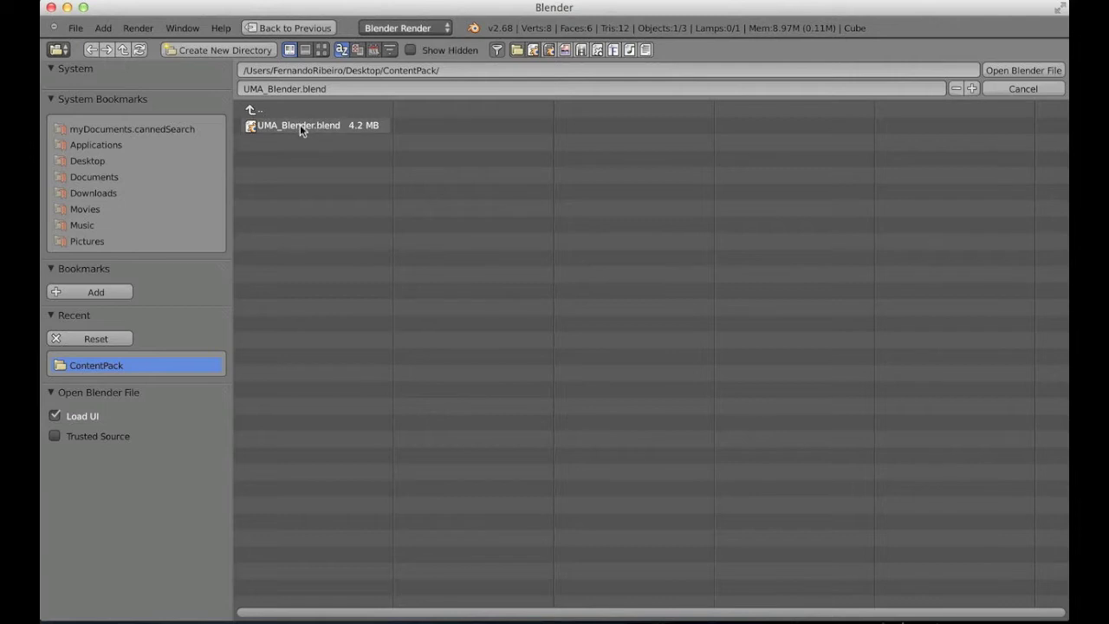
pyautogui.click(303, 125)
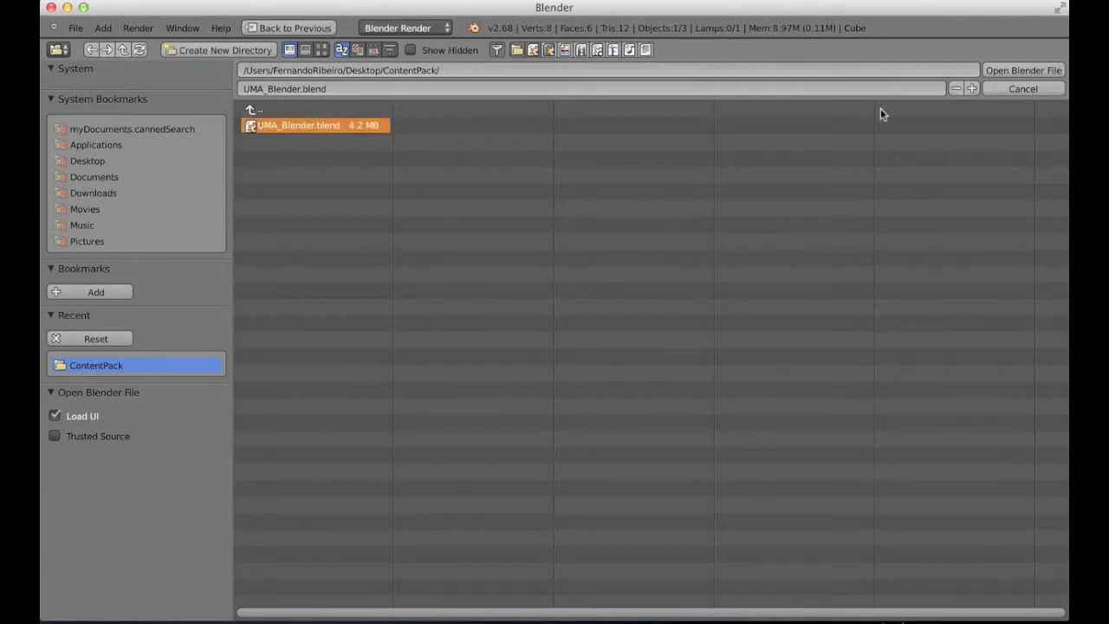
pyautogui.click(1008, 71)
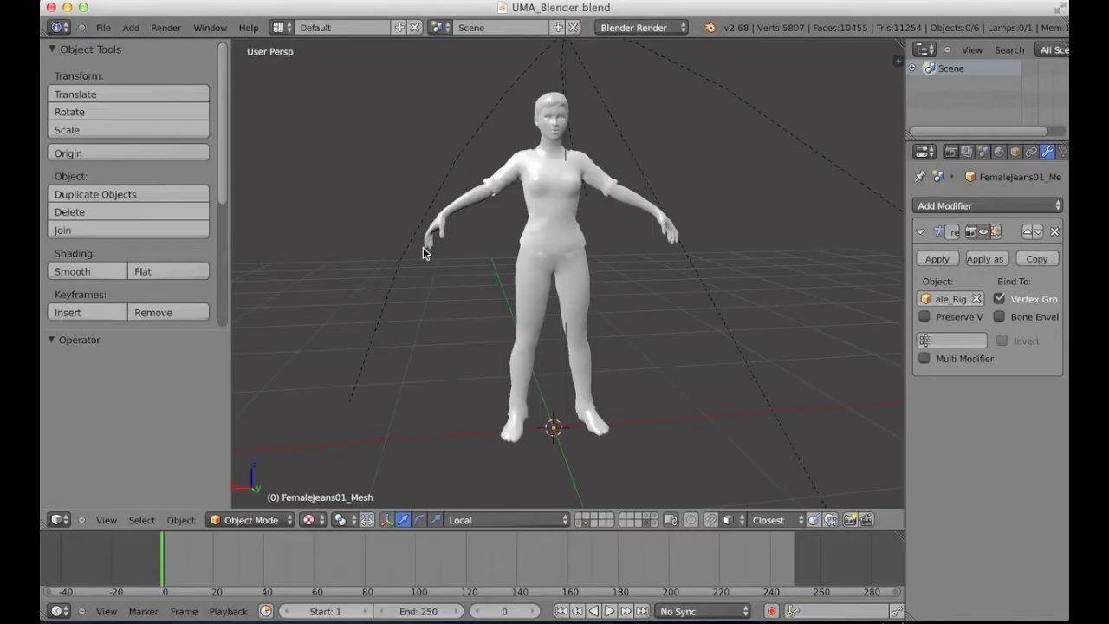
# - Inspect the clothed female figure, then the bare female body and male body layers
pyautogui.moveTo(569, 240); pyautogui.dragTo(588, 316, button='middle')
pyautogui.scroll(2, 551, 260)
pyautogui.scroll(2, 539, 299)
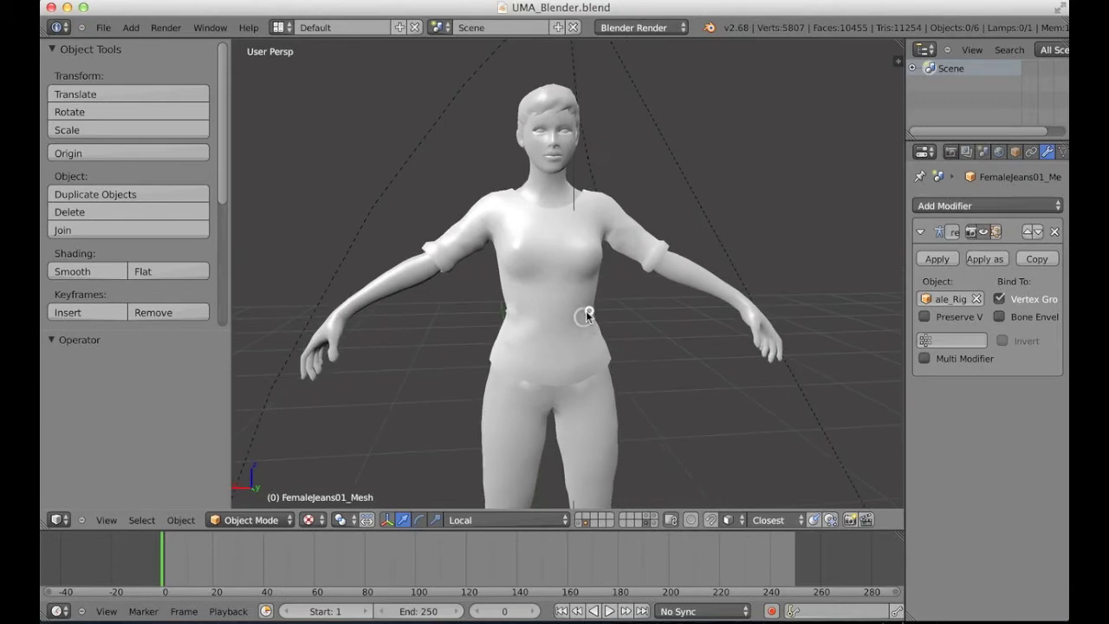
pyautogui.click(652, 523)
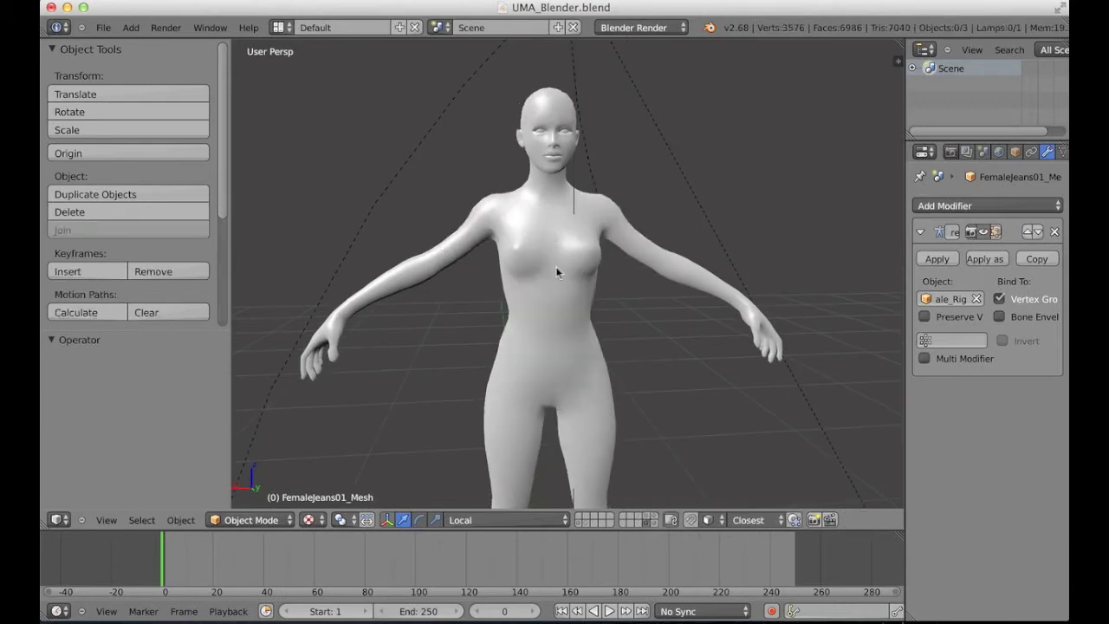
pyautogui.click(654, 523)
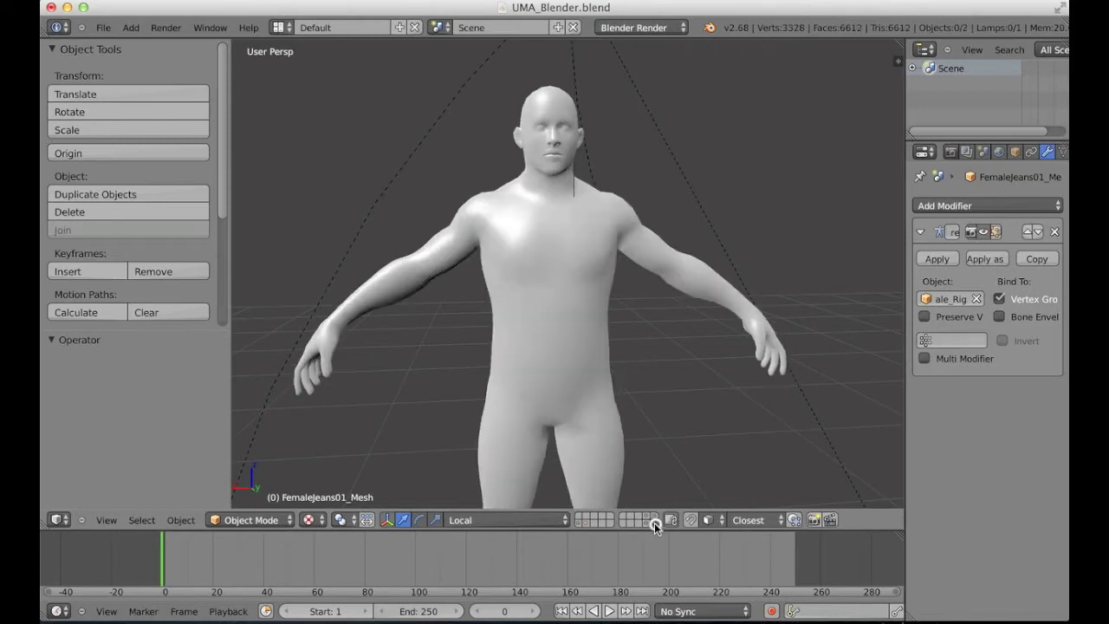
pyautogui.moveTo(495, 216); pyautogui.dragTo(509, 371, button='middle')
# - Switch to wireframe and inspect the clothed female mesh and hair layers
pyautogui.click(587, 524)
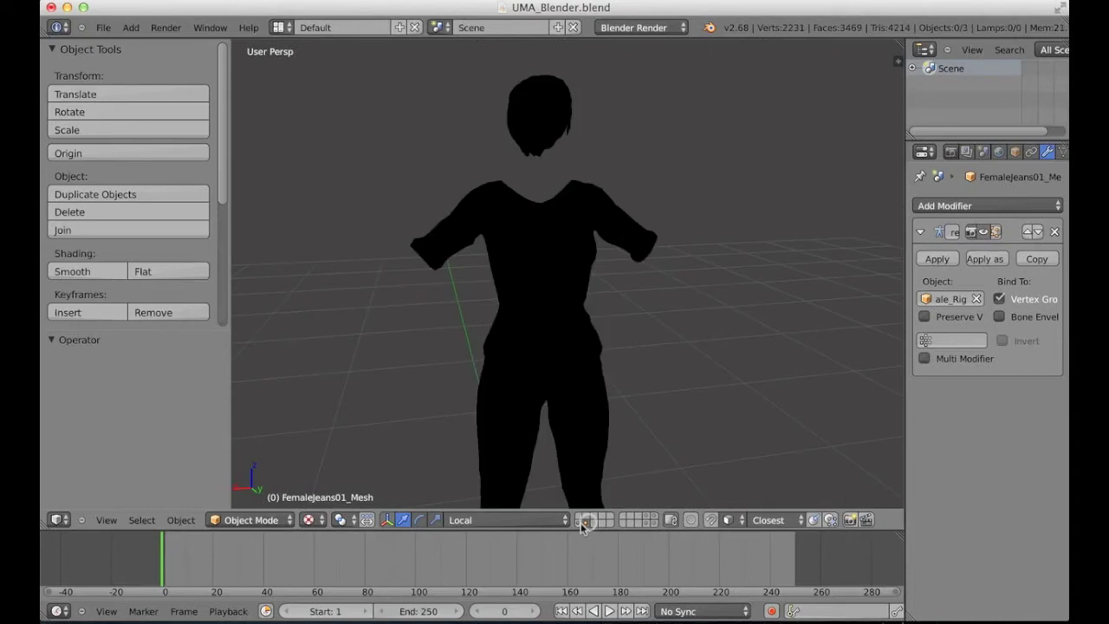
pyautogui.press('z')
pyautogui.press('z')
pyautogui.moveTo(578, 313)
pyautogui.mouseDown(button='middle')
pyautogui.moveTo(548, 337)
pyautogui.moveTo(549, 359)
pyautogui.moveTo(554, 306)
pyautogui.mouseUp(button='middle')
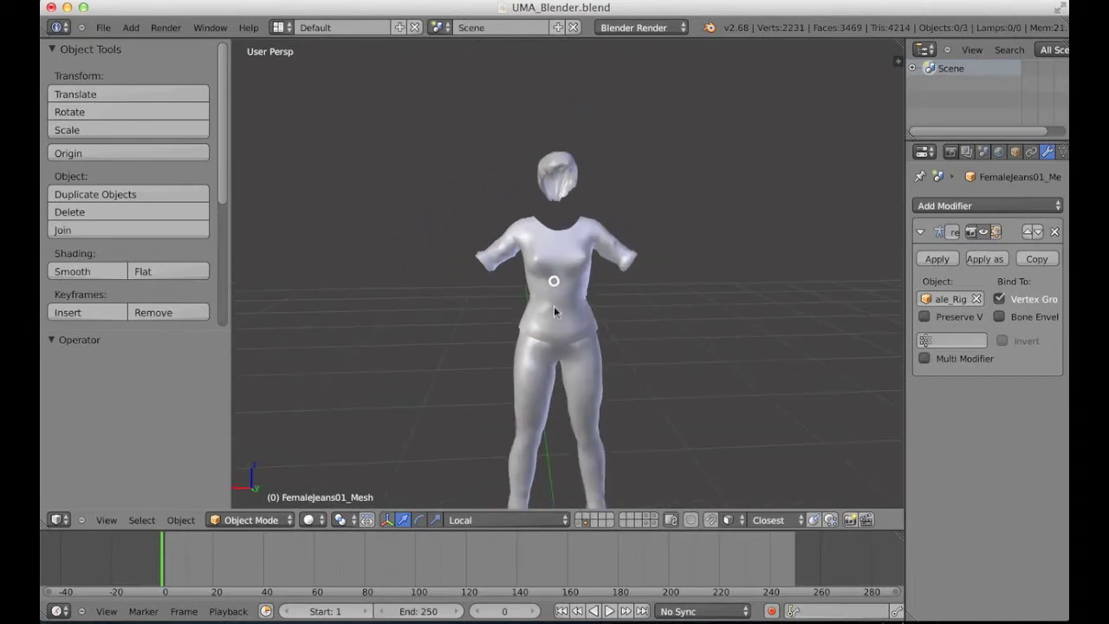
pyautogui.click(578, 521)
pyautogui.moveTo(577, 377); pyautogui.dragTo(537, 371, button='middle')
pyautogui.click(587, 523)
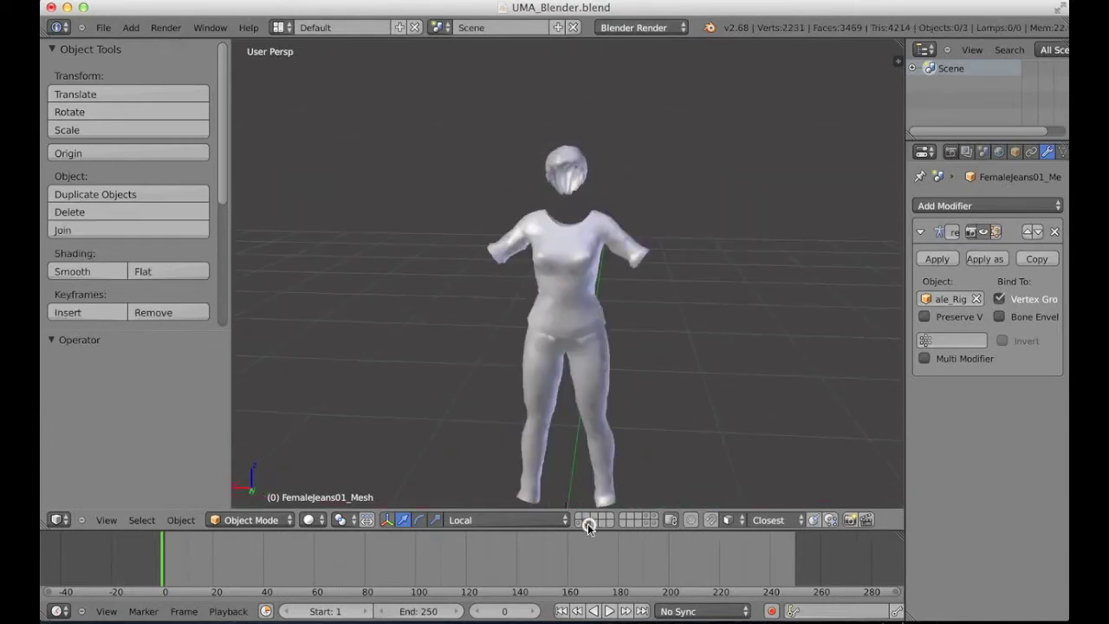
# - Show the armature layer, then view it together with the female body
pyautogui.click(649, 520)
pyautogui.moveTo(549, 344); pyautogui.dragTo(581, 334, button='middle')
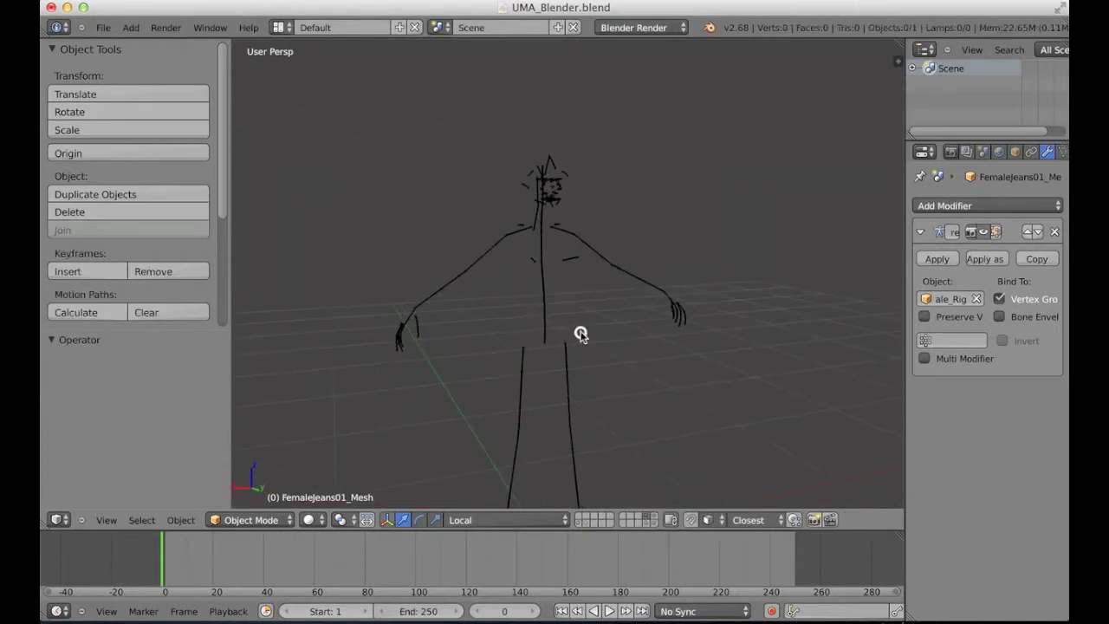
pyautogui.scroll(3, 581, 334)
pyautogui.moveTo(567, 428); pyautogui.dragTo(676, 458, button='middle')
pyautogui.keyDown('shift'); pyautogui.click(642, 520); pyautogui.keyUp('shift')
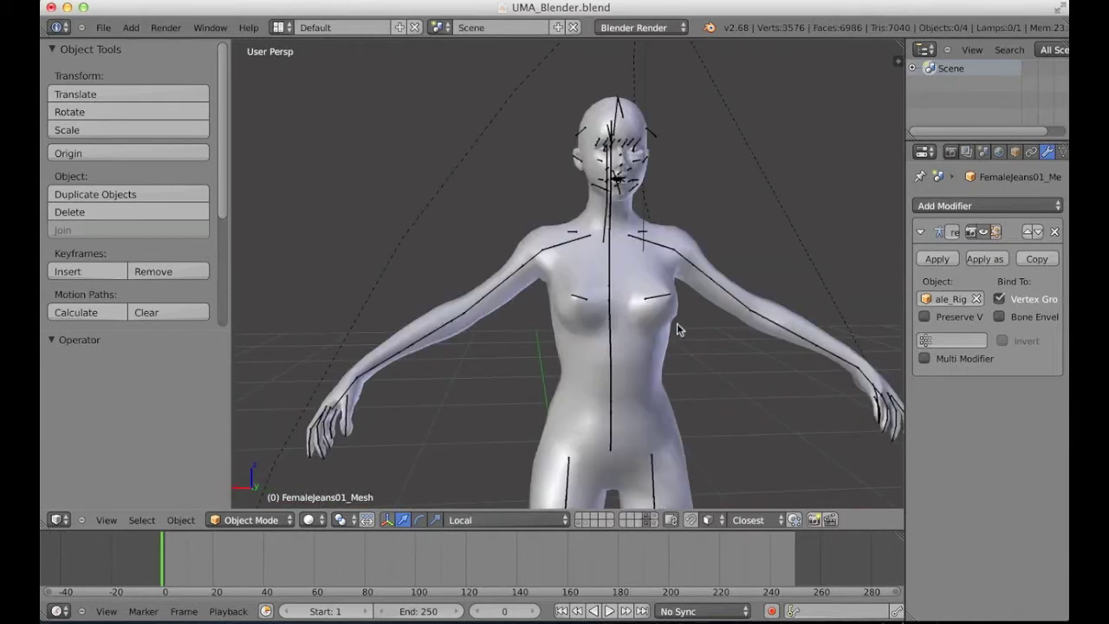
pyautogui.moveTo(676, 324); pyautogui.dragTo(651, 332, button='middle')
# - Display the male body with its armature and examine the head and shoulders
pyautogui.click(655, 523)
pyautogui.keyDown('shift'); pyautogui.click(655, 516); pyautogui.keyUp('shift')
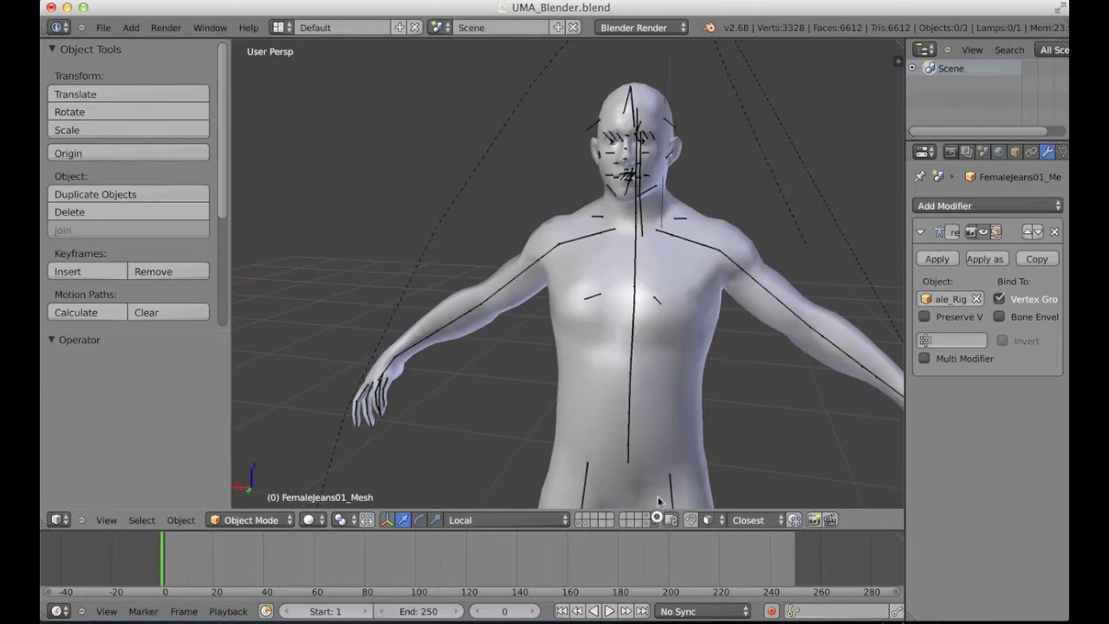
pyautogui.moveTo(655, 433); pyautogui.dragTo(612, 358, button='middle')
pyautogui.scroll(3, 650, 368)
pyautogui.click(583, 159)
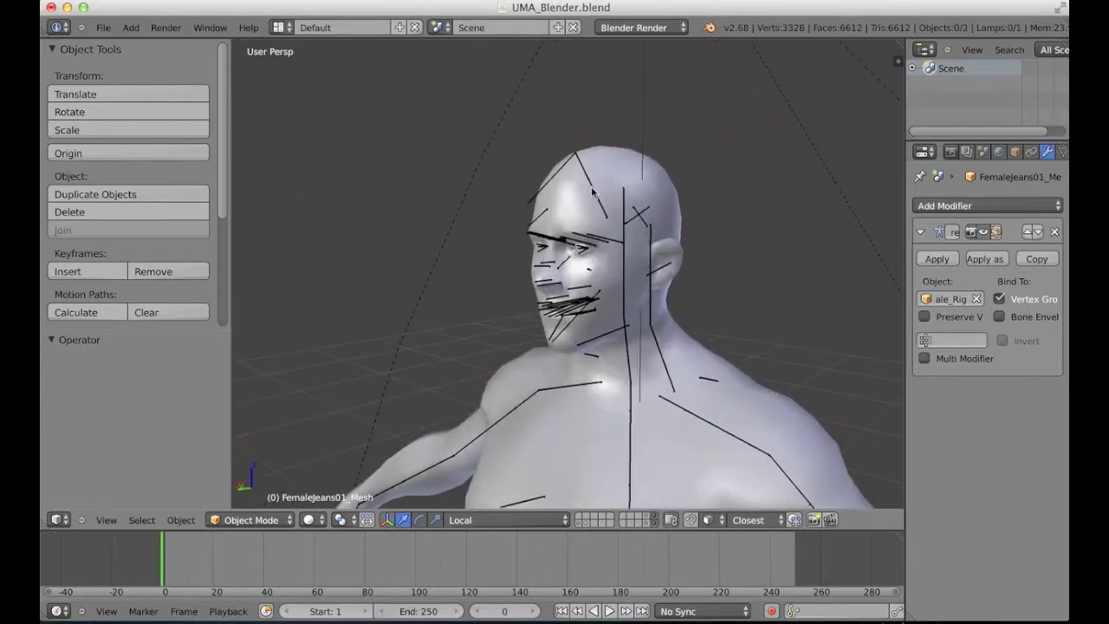
pyautogui.moveTo(570, 278)
pyautogui.mouseDown(button='middle')
pyautogui.moveTo(574, 295)
pyautogui.moveTo(598, 303)
pyautogui.moveTo(602, 290)
pyautogui.moveTo(550, 315)
pyautogui.moveTo(599, 309)
pyautogui.moveTo(539, 314)
pyautogui.moveTo(580, 306)
pyautogui.moveTo(584, 267)
pyautogui.mouseUp(button='middle')
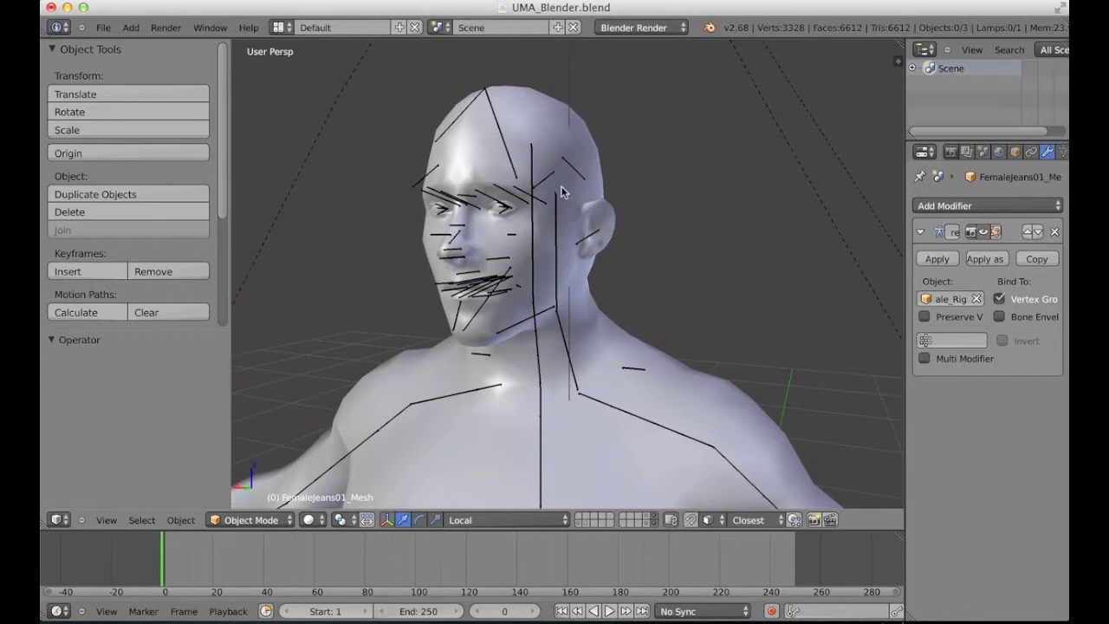
pyautogui.moveTo(523, 249); pyautogui.dragTo(506, 294, button='middle')
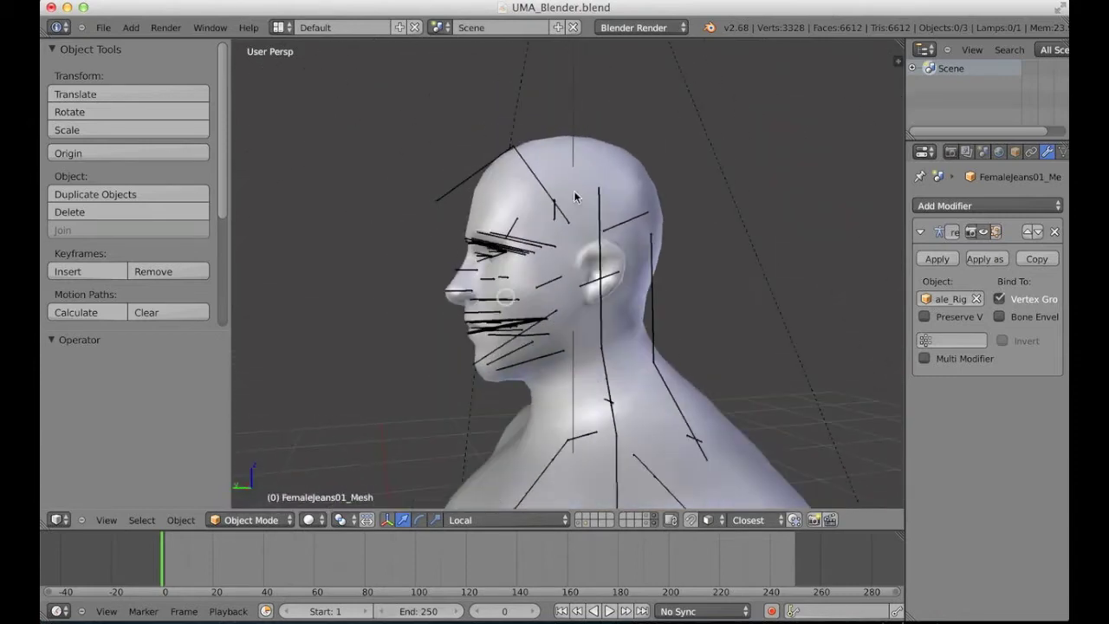
# - Select the UMA_Male_Rig armature and inspect it, then reselect the UMA_Human_Male body mesh
pyautogui.rightClick(533, 173)
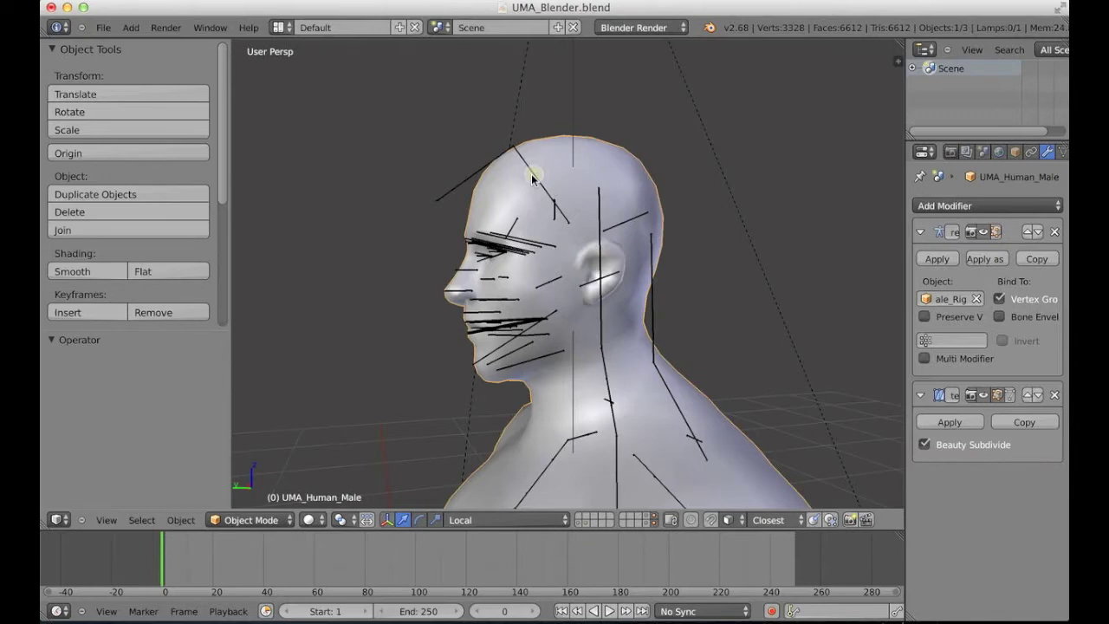
pyautogui.rightClick(466, 177)
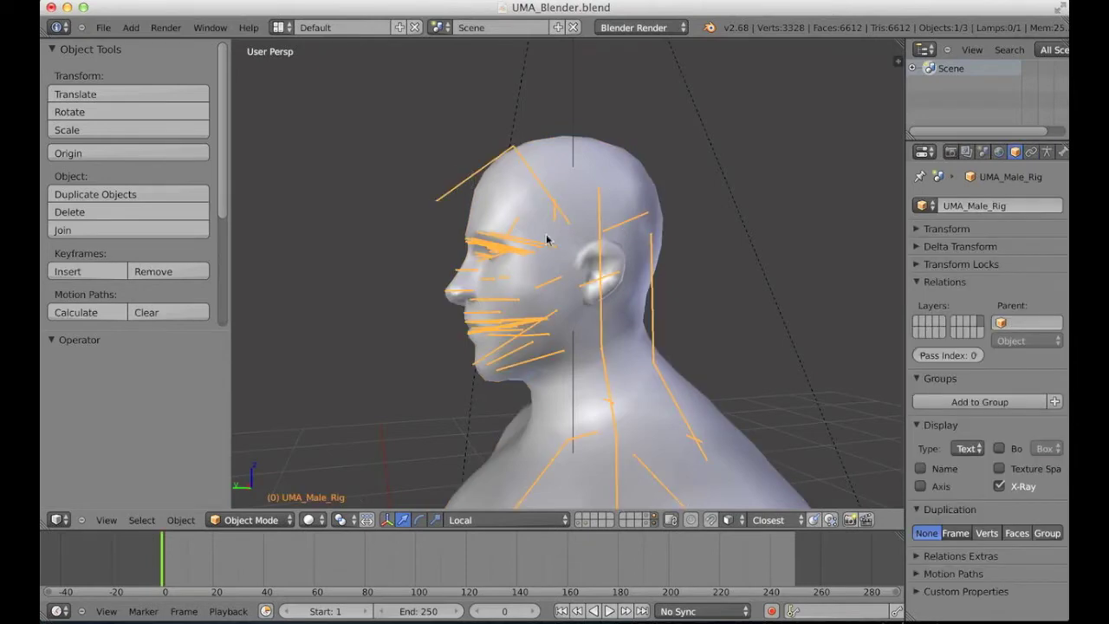
pyautogui.moveTo(547, 239); pyautogui.dragTo(559, 277, button='middle')
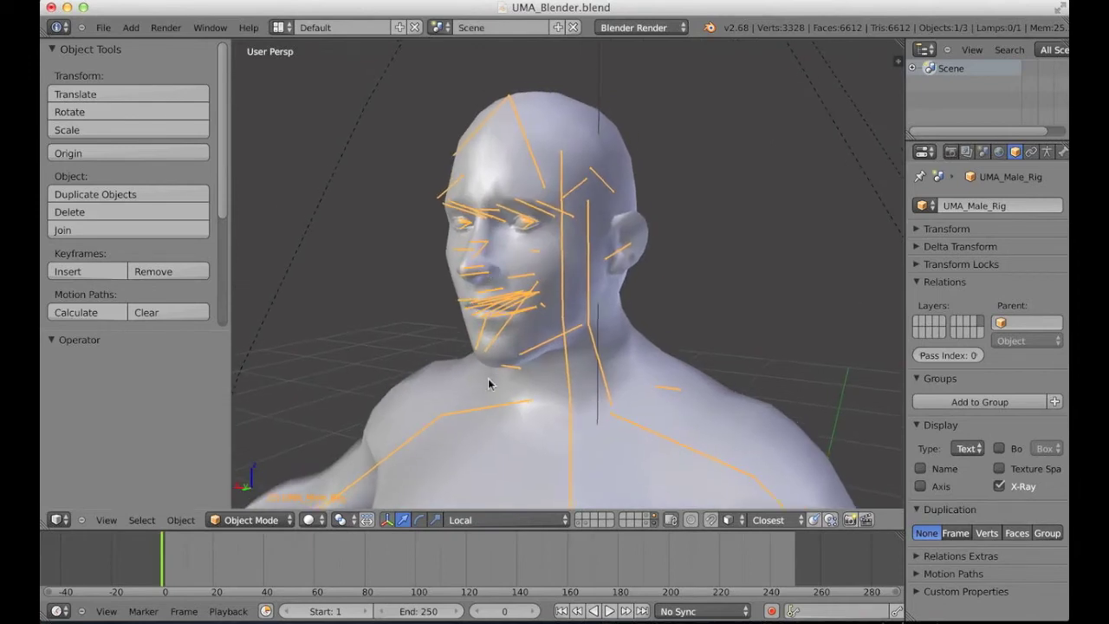
pyautogui.scroll(-3, 491, 364)
pyautogui.moveTo(490, 287); pyautogui.dragTo(532, 108, button='middle')
pyautogui.moveTo(502, 152); pyautogui.dragTo(482, 188, button='middle')
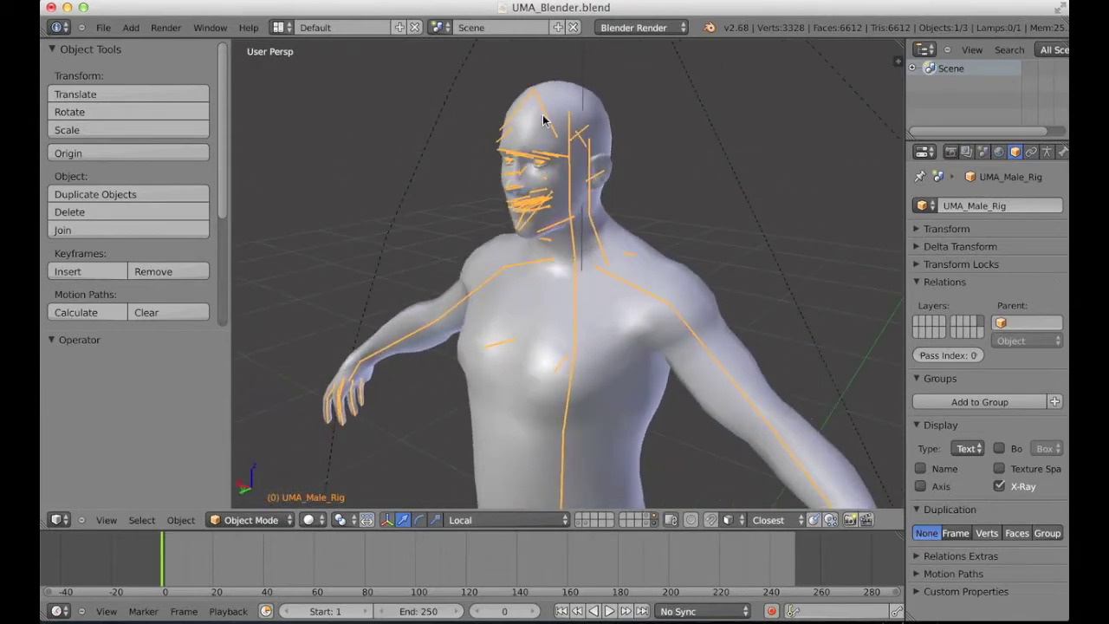
pyautogui.moveTo(554, 102); pyautogui.dragTo(542, 267, button='middle')
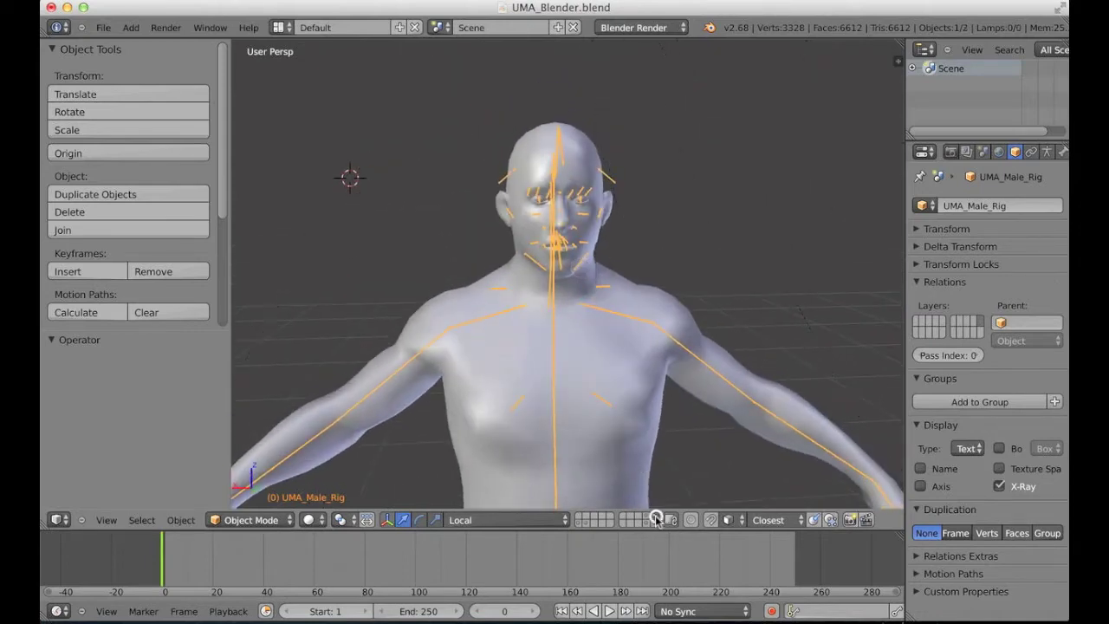
pyautogui.scroll(-3, 661, 317)
pyautogui.rightClick(622, 312)
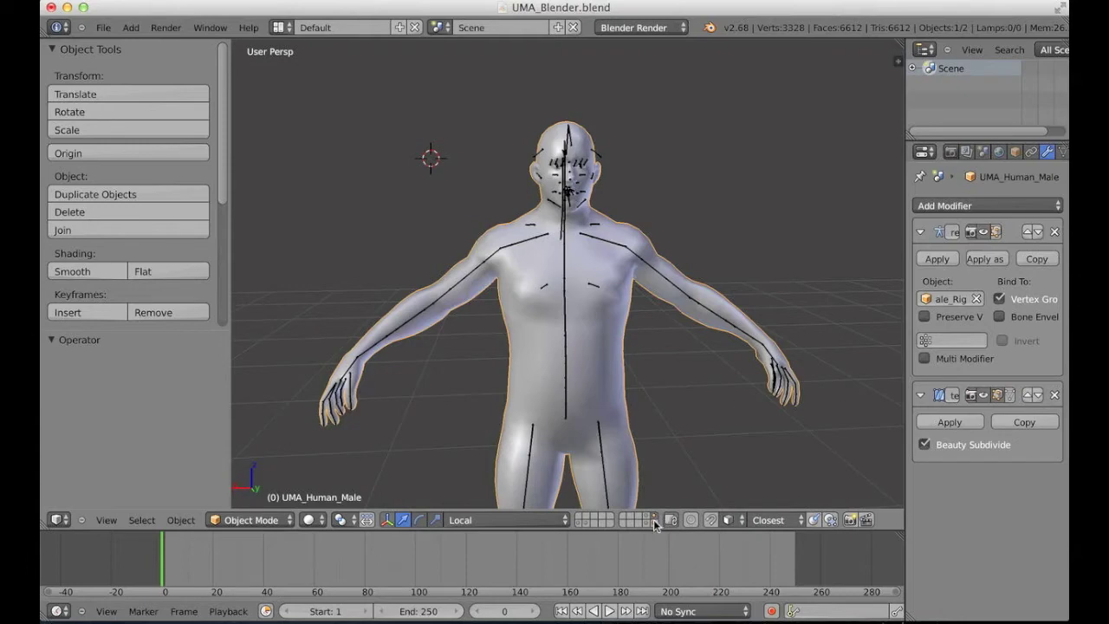
# - Move the male rig to another layer and show only the body mesh's layer
pyautogui.press('m')
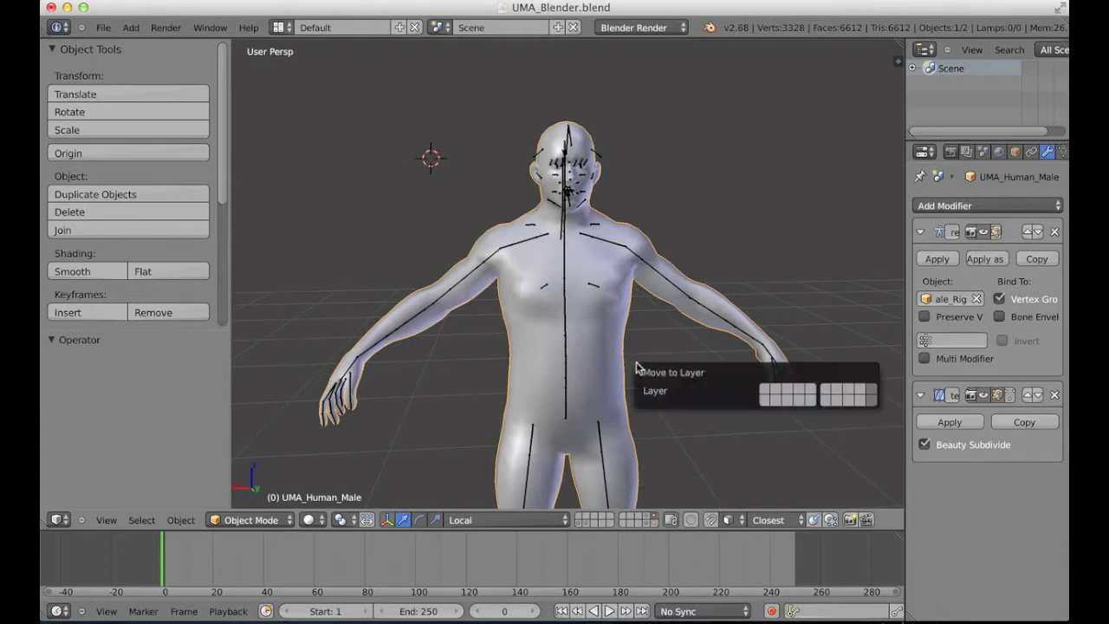
pyautogui.click(873, 400)
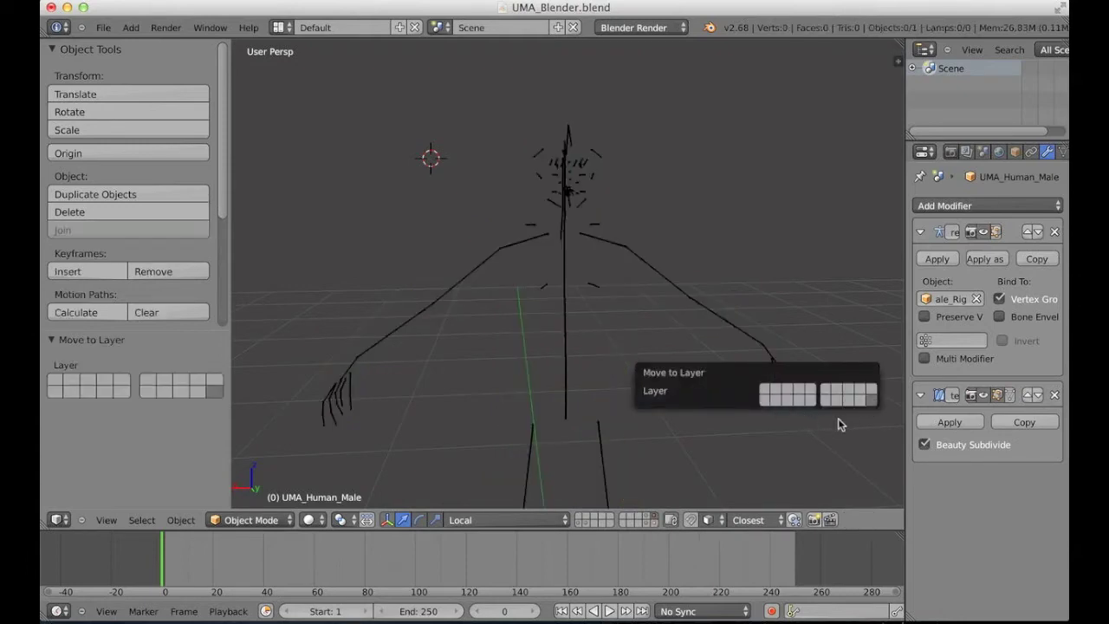
pyautogui.click(658, 522)
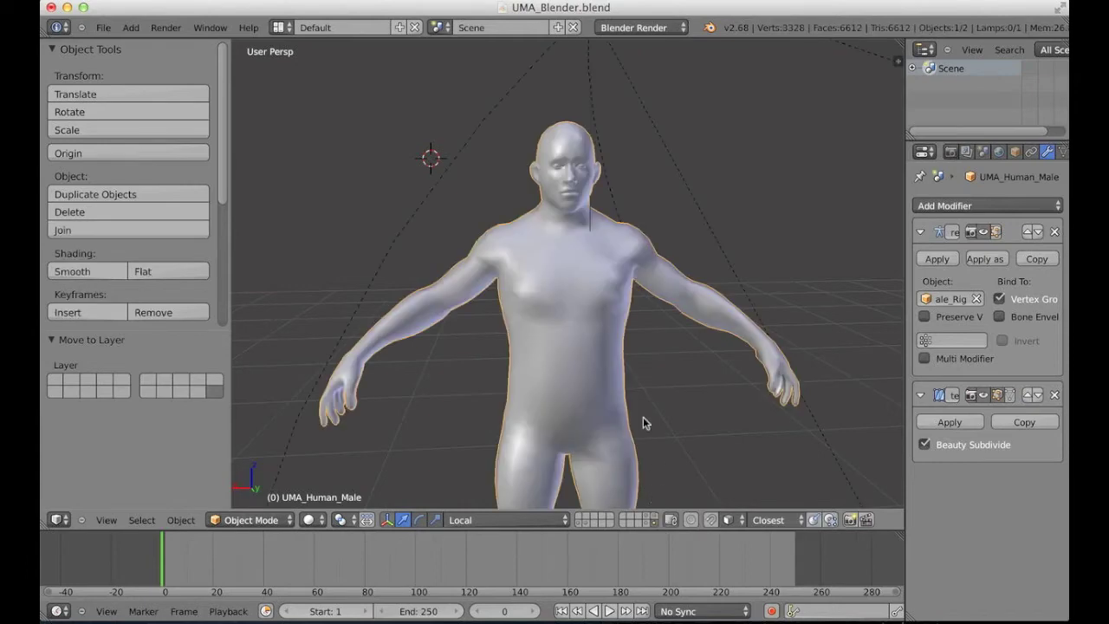
# - Deselect everything, then select the UMA_Human_Male body mesh for editing
pyautogui.press('a')
pyautogui.moveTo(597, 286); pyautogui.dragTo(623, 295, button='middle')
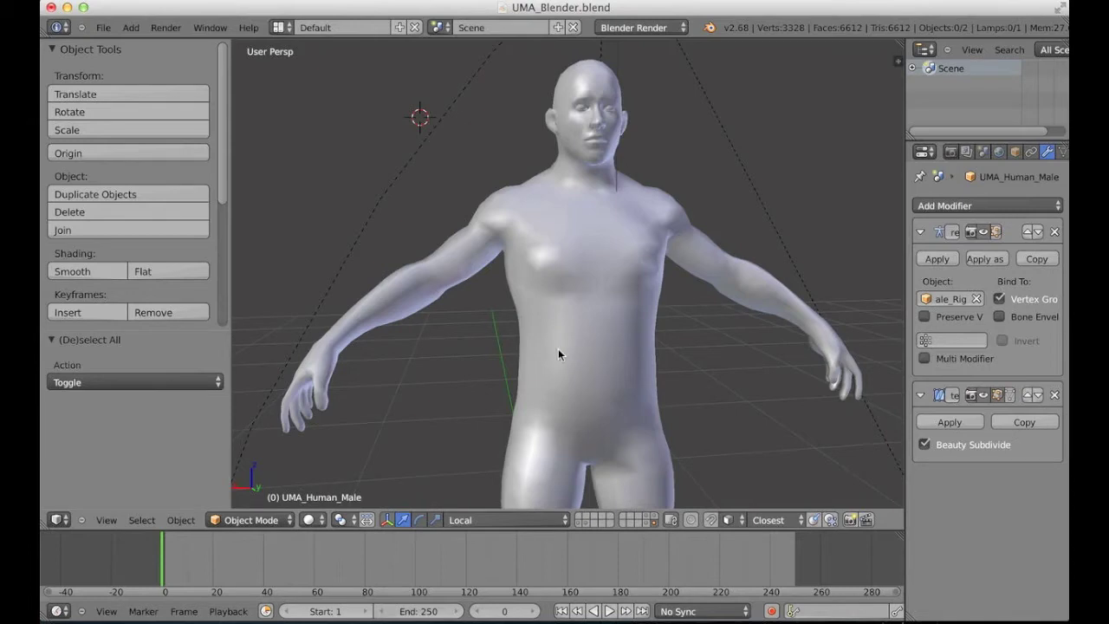
pyautogui.moveTo(586, 315)
pyautogui.mouseDown(button='middle')
pyautogui.moveTo(594, 304)
pyautogui.moveTo(567, 312)
pyautogui.moveTo(572, 351)
pyautogui.moveTo(566, 329)
pyautogui.moveTo(576, 329)
pyautogui.mouseUp(button='middle')
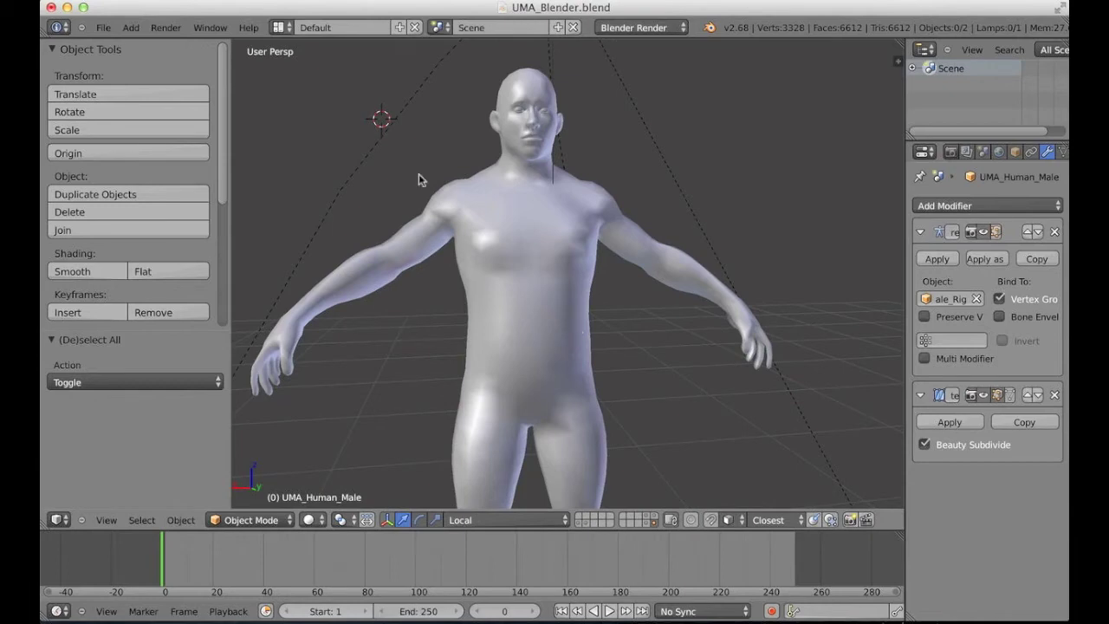
pyautogui.moveTo(521, 270); pyautogui.dragTo(548, 286, button='middle')
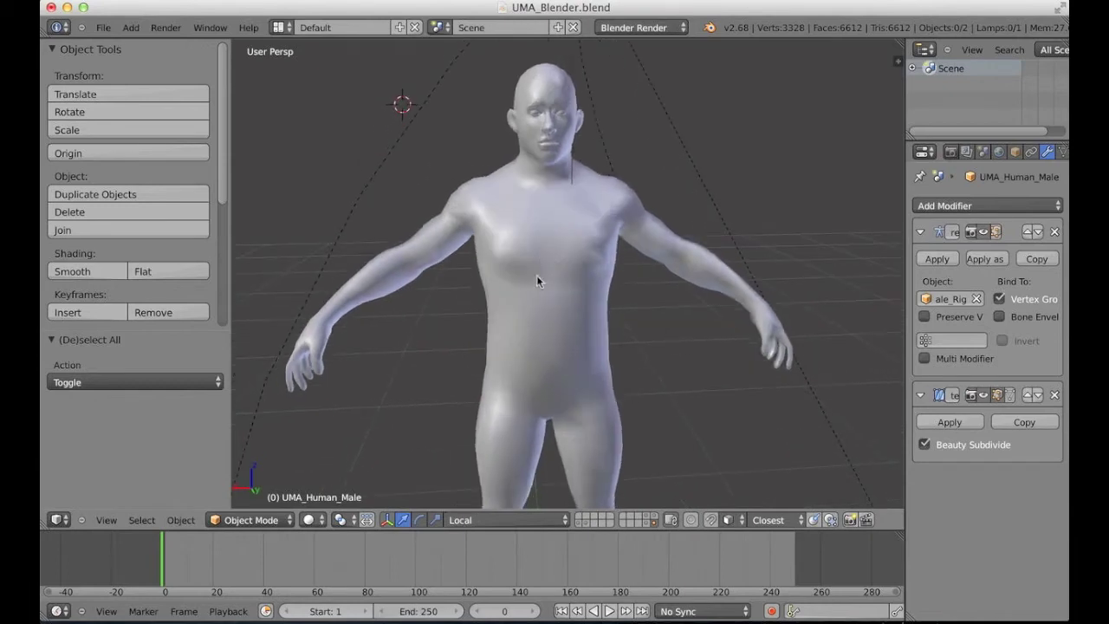
pyautogui.rightClick(538, 287)
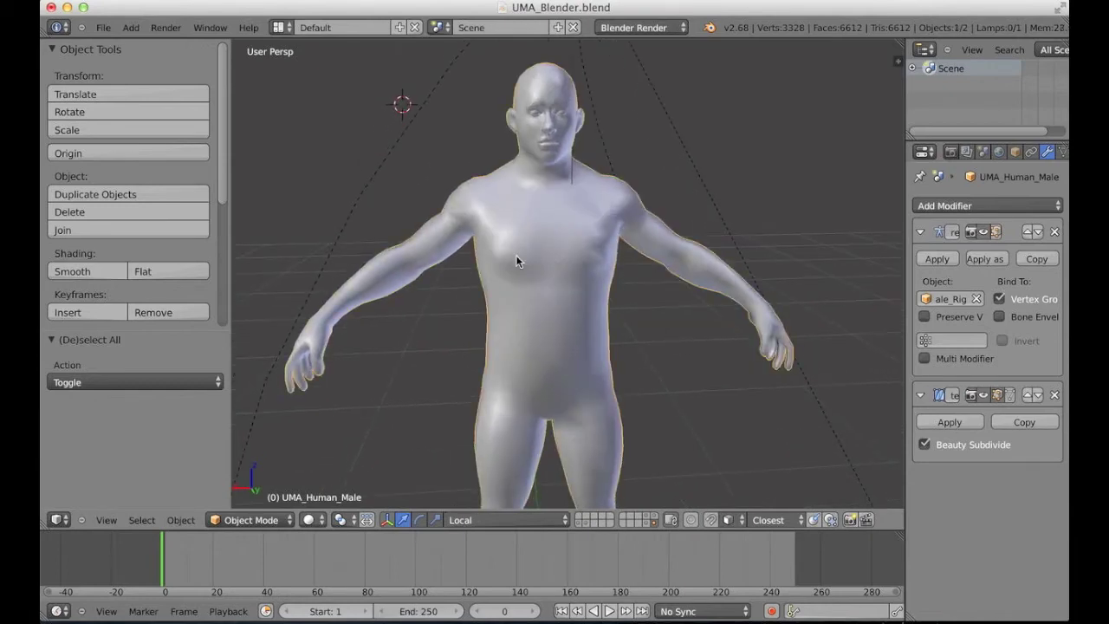
pyautogui.moveTo(534, 269); pyautogui.dragTo(528, 306, button='middle')
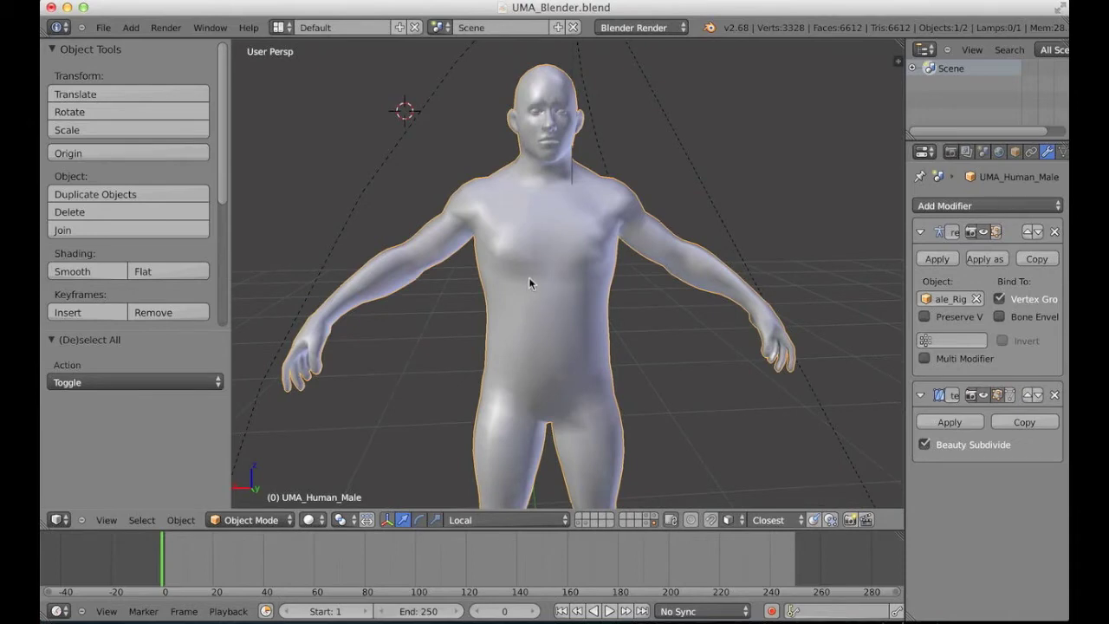
pyautogui.press('Tab')
# - Switch to face selection in Edit Mode and hide the waist face loop
pyautogui.scroll(1, 519, 265)
pyautogui.press('Tab')
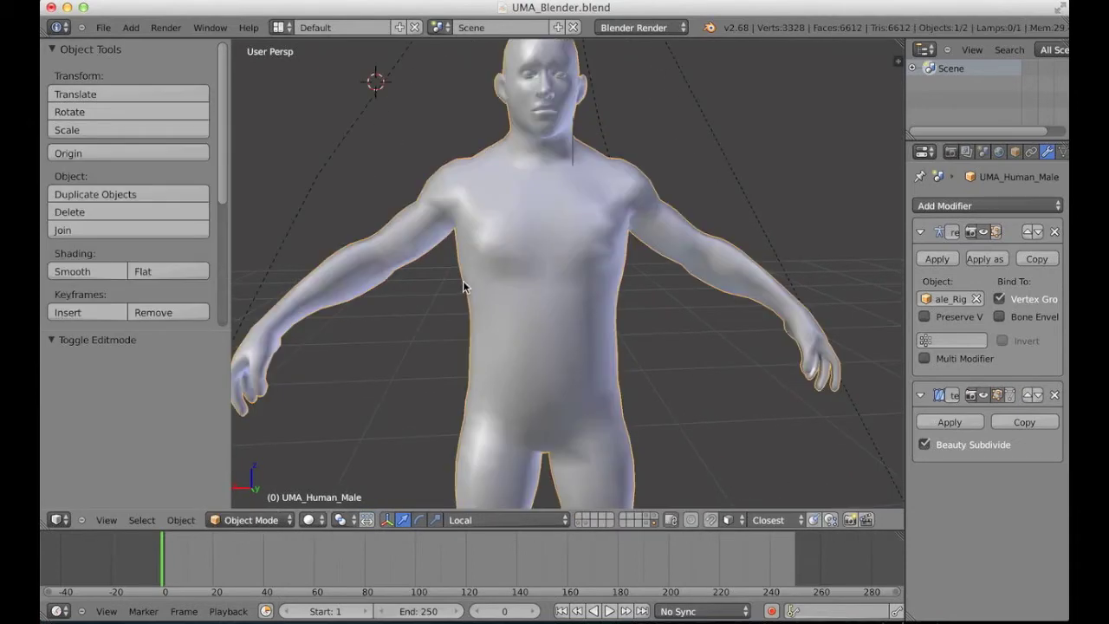
pyautogui.press('Tab')
pyautogui.hotkey('ctrl', 'Tab')
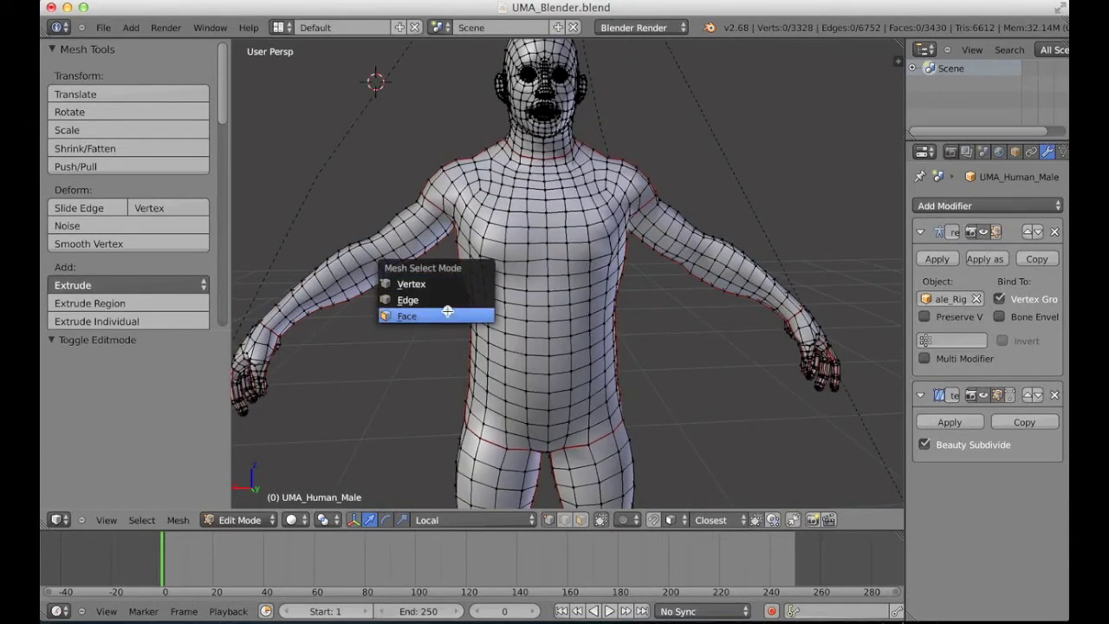
pyautogui.click(447, 311)
pyautogui.scroll(3, 515, 265)
pyautogui.moveTo(514, 265); pyautogui.dragTo(671, 265, button='middle')
pyautogui.keyDown('alt'); pyautogui.rightClick(628, 291); pyautogui.keyUp('alt')
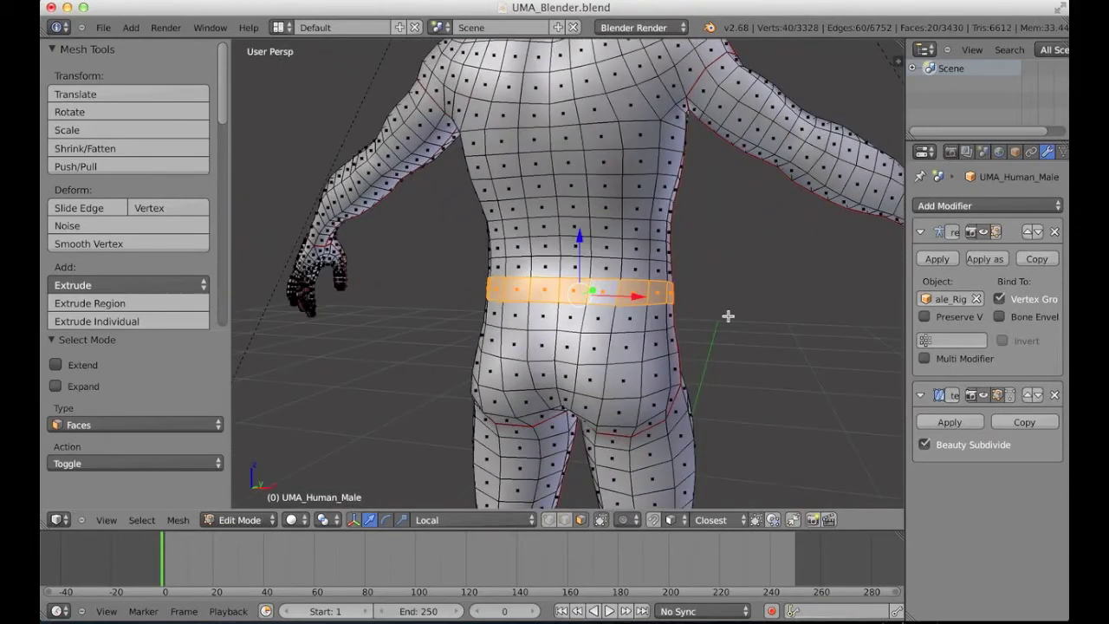
pyautogui.moveTo(728, 316); pyautogui.dragTo(558, 314, button='middle')
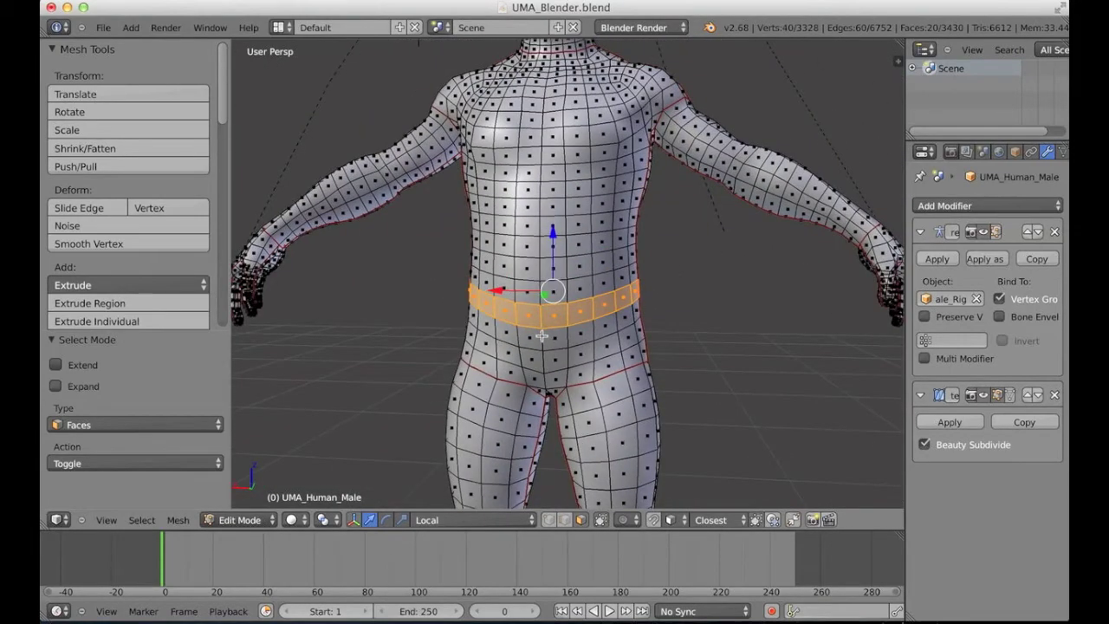
pyautogui.press('h')
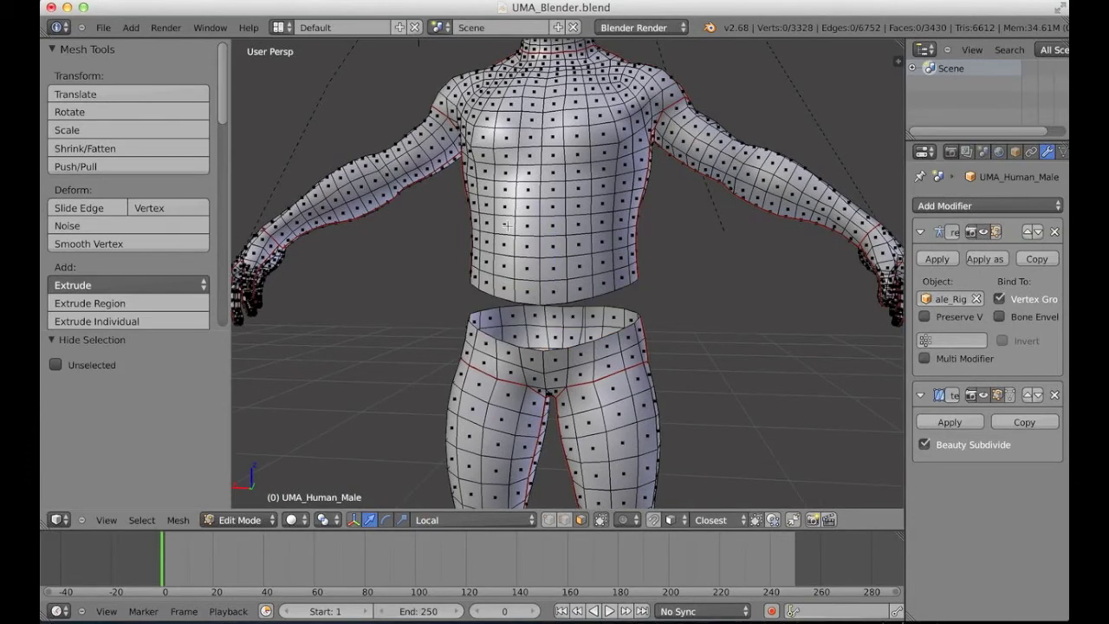
# - Select the face loops around both upper arms and delete them
pyautogui.scroll(3, 506, 226)
pyautogui.moveTo(506, 225); pyautogui.dragTo(520, 238, button='middle')
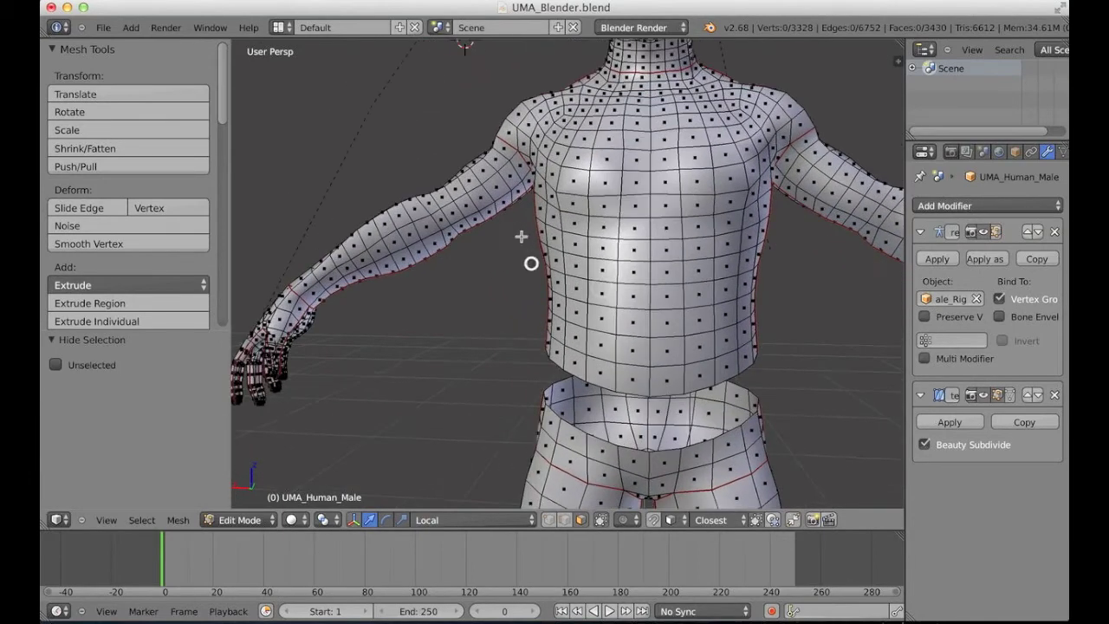
pyautogui.keyDown('alt'); pyautogui.rightClick(458, 201); pyautogui.keyUp('alt')
pyautogui.moveTo(718, 272); pyautogui.dragTo(673, 218, button='middle')
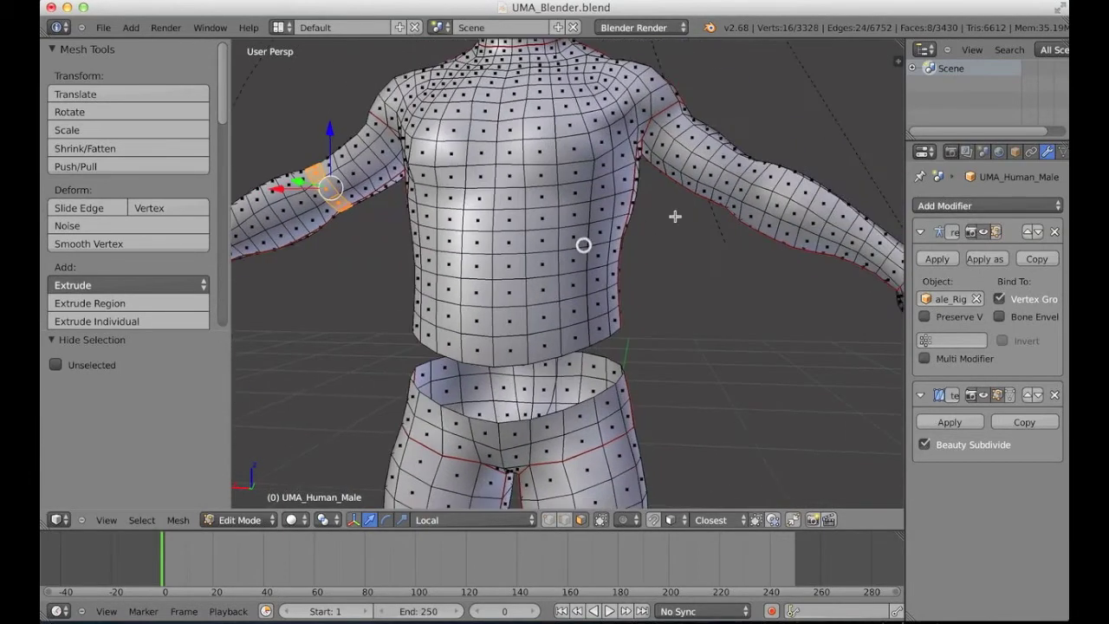
pyautogui.keyDown('alt'); pyautogui.keyDown('shift'); pyautogui.rightClick(743, 180); pyautogui.keyUp('shift'); pyautogui.keyUp('alt')
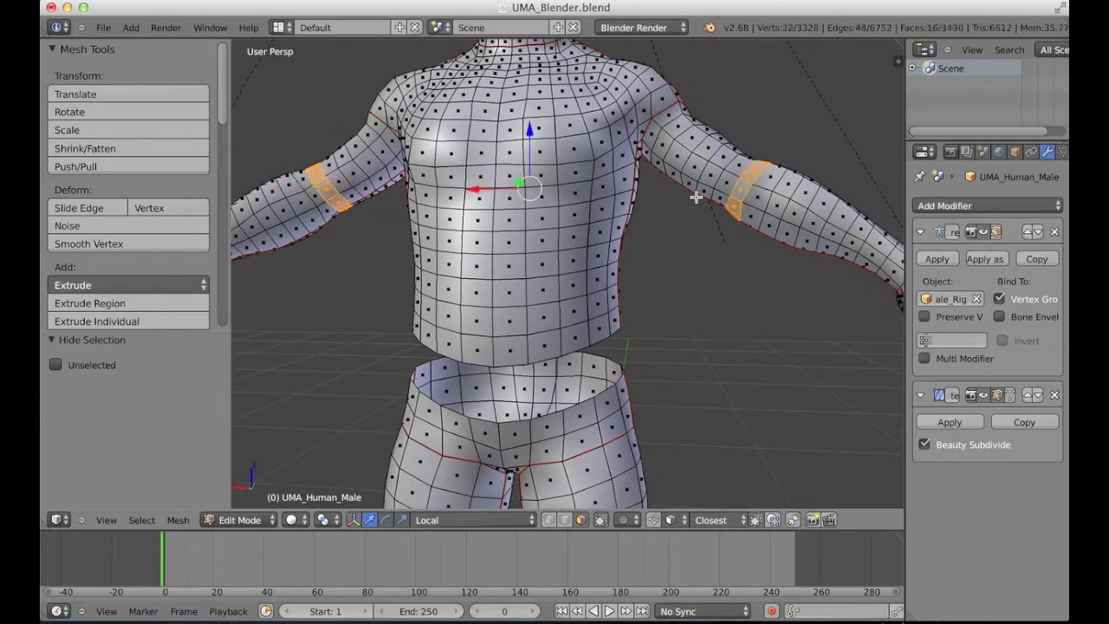
pyautogui.press('x')
pyautogui.click(666, 203)
# - Try selecting the upper chest and neck face rings, then clear the selection
pyautogui.keyDown('ctrl'); pyautogui.moveTo(568, 180); pyautogui.dragTo(576, 205, button='middle'); pyautogui.keyUp('ctrl')
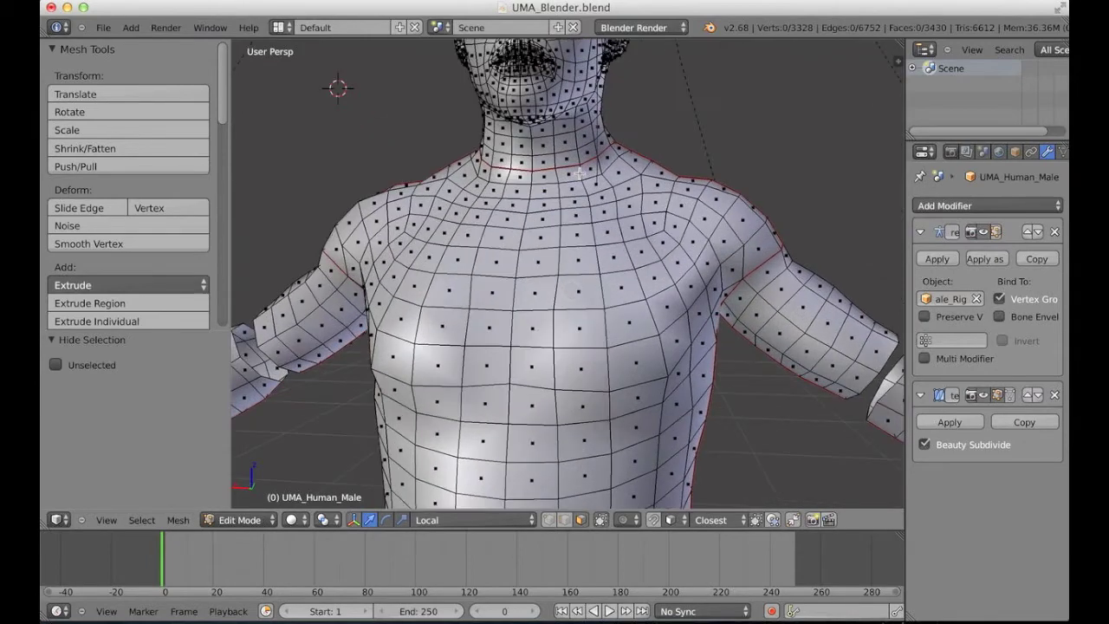
pyautogui.keyDown('alt'); pyautogui.rightClick(580, 173); pyautogui.keyUp('alt')
pyautogui.keyDown('alt'); pyautogui.rightClick(587, 158); pyautogui.keyUp('alt')
pyautogui.moveTo(637, 196); pyautogui.dragTo(572, 217, button='middle')
pyautogui.press('a')
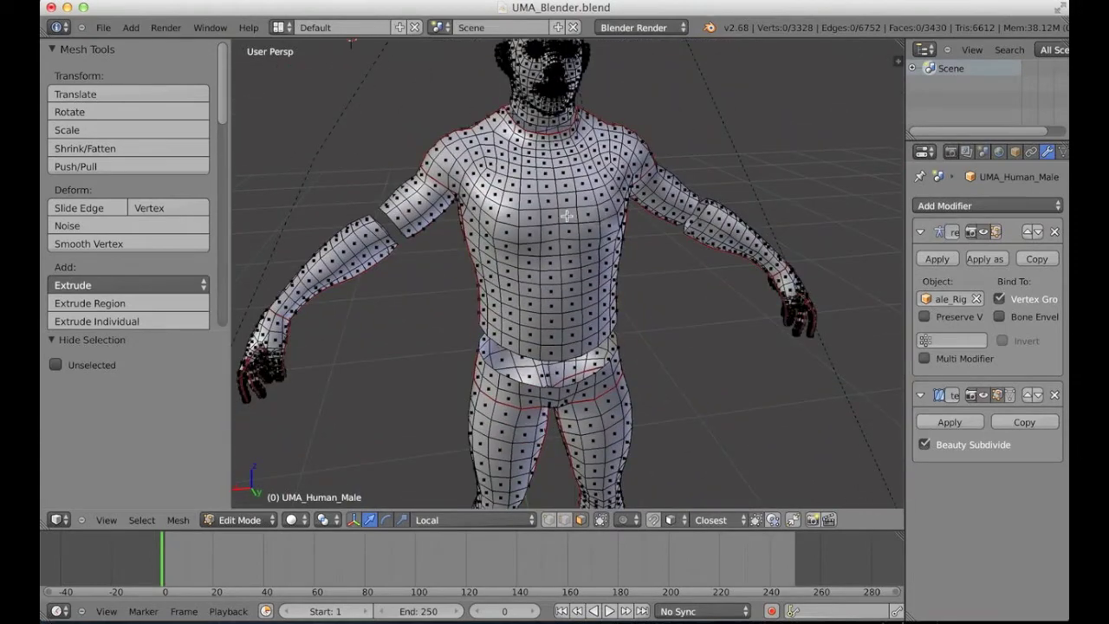
# - Select two chest loops and grow the selection over the whole torso
pyautogui.keyDown('alt'); pyautogui.rightClick(559, 216); pyautogui.keyUp('alt')
pyautogui.keyDown('alt'); pyautogui.keyDown('shift'); pyautogui.rightClick(588, 227); pyautogui.keyUp('shift'); pyautogui.keyUp('alt')
pyautogui.press('ctrl+KP_Add')
pyautogui.press('ctrl+KP_Add')
pyautogui.press('ctrl+KP_Add')
pyautogui.press('ctrl+KP_Add')
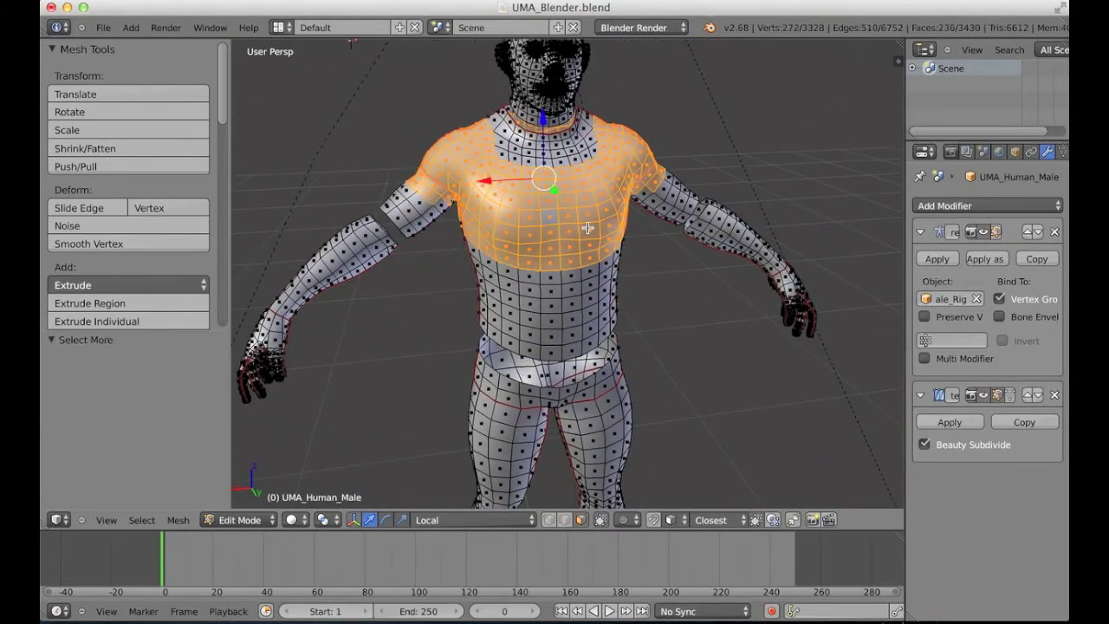
pyautogui.press('h')
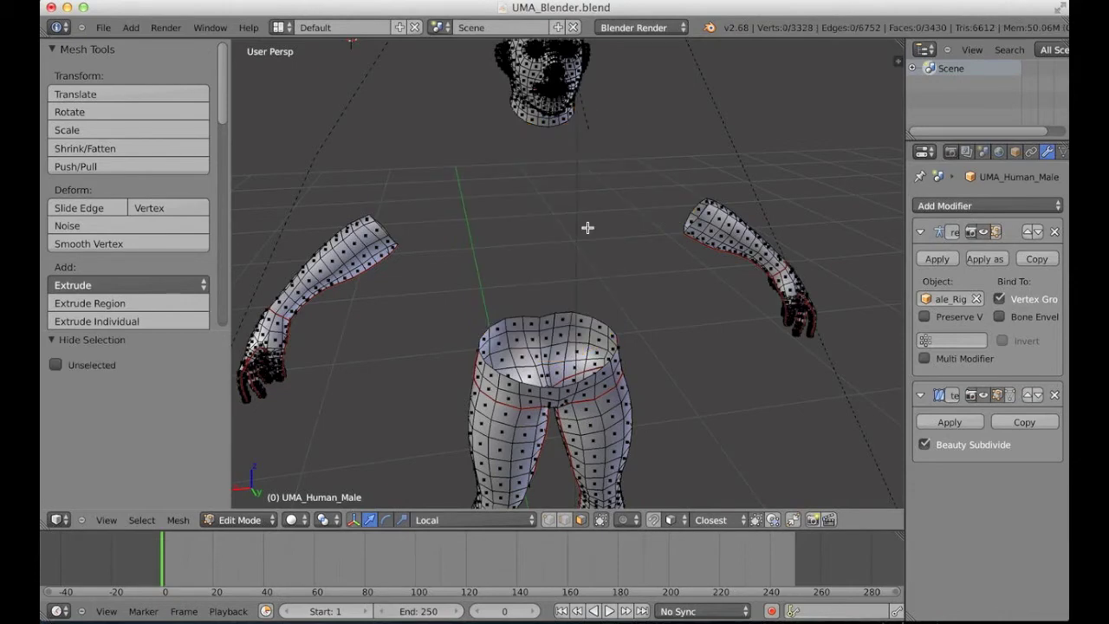
pyautogui.hotkey('alt', 'h')
pyautogui.moveTo(695, 198); pyautogui.dragTo(656, 230, button='middle')
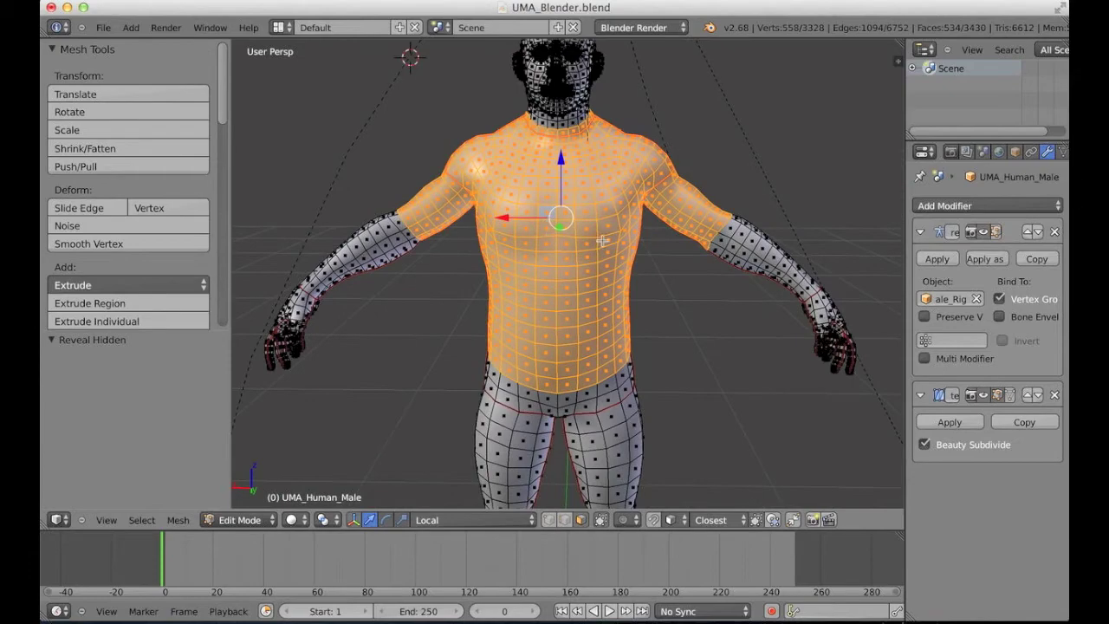
# - Duplicate the torso faces and separate them into the object UMA_Human_Male.001
pyautogui.hotkey('shift', 'd')
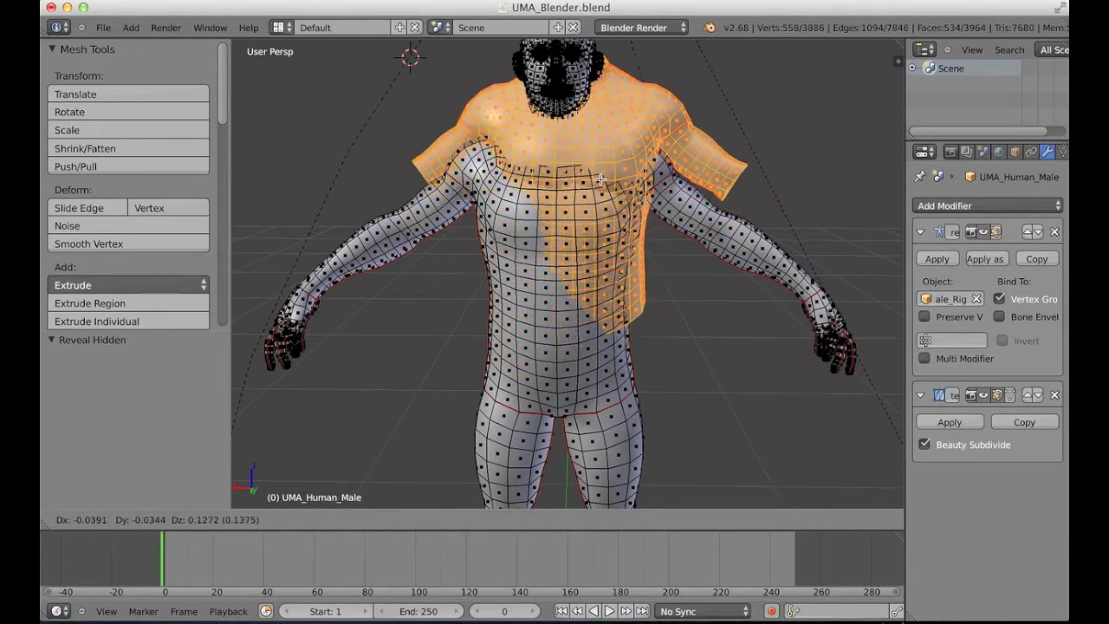
pyautogui.click(585, 183)
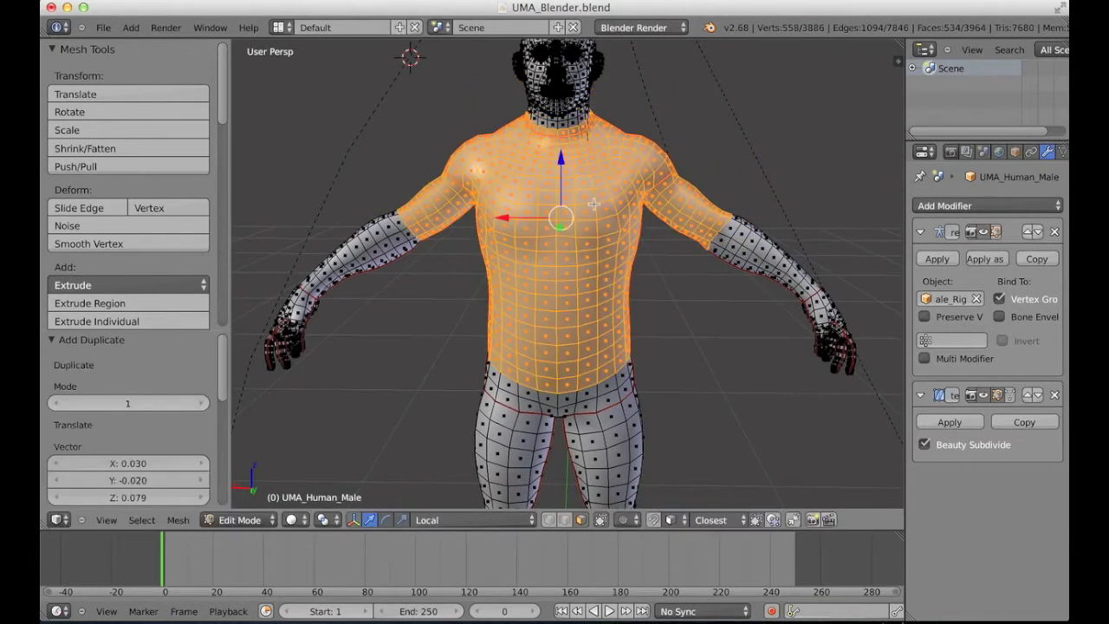
pyautogui.press('p')
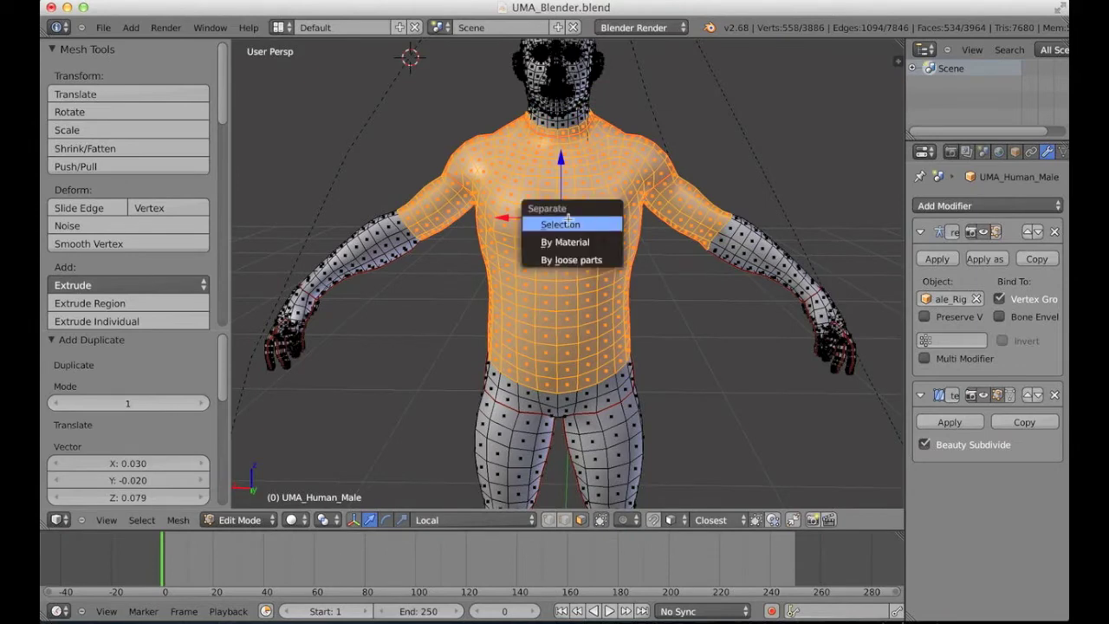
pyautogui.click(571, 224)
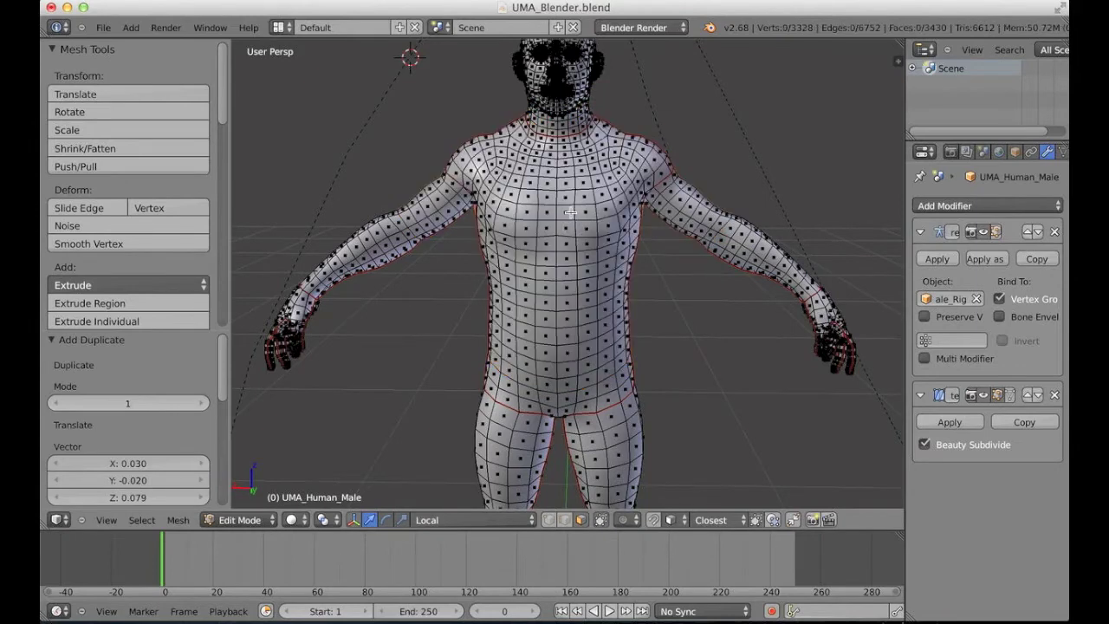
pyautogui.press('Tab')
pyautogui.press('g')
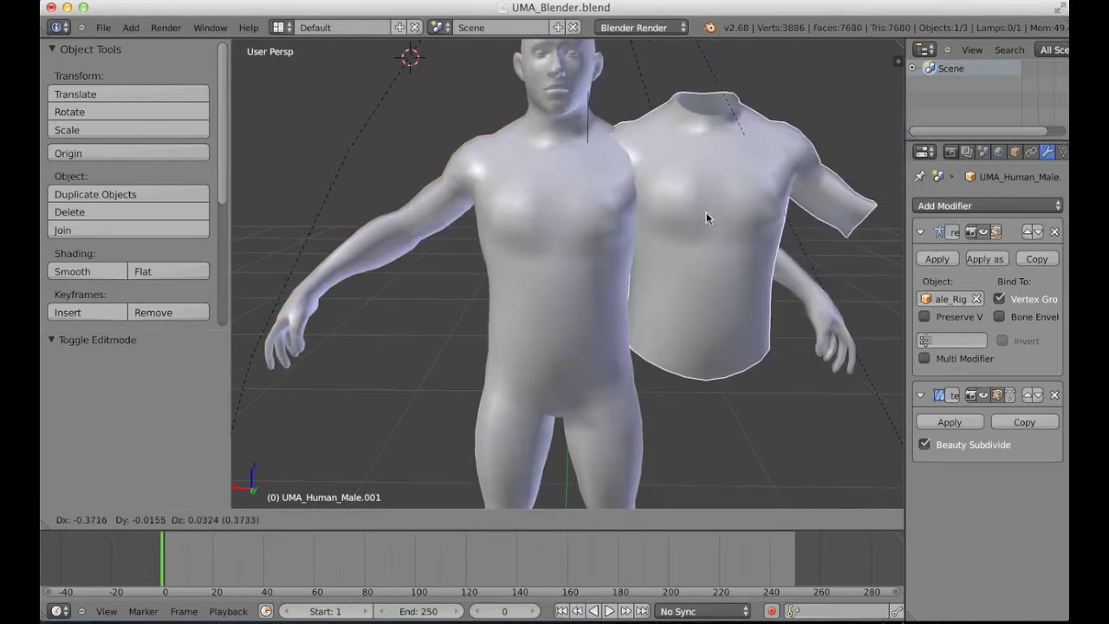
pyautogui.rightClick(544, 226)
# - Push the shirt mesh outward with a Shrink/Fatten offset of -0.007
pyautogui.moveTo(544, 226); pyautogui.dragTo(537, 258, button='middle')
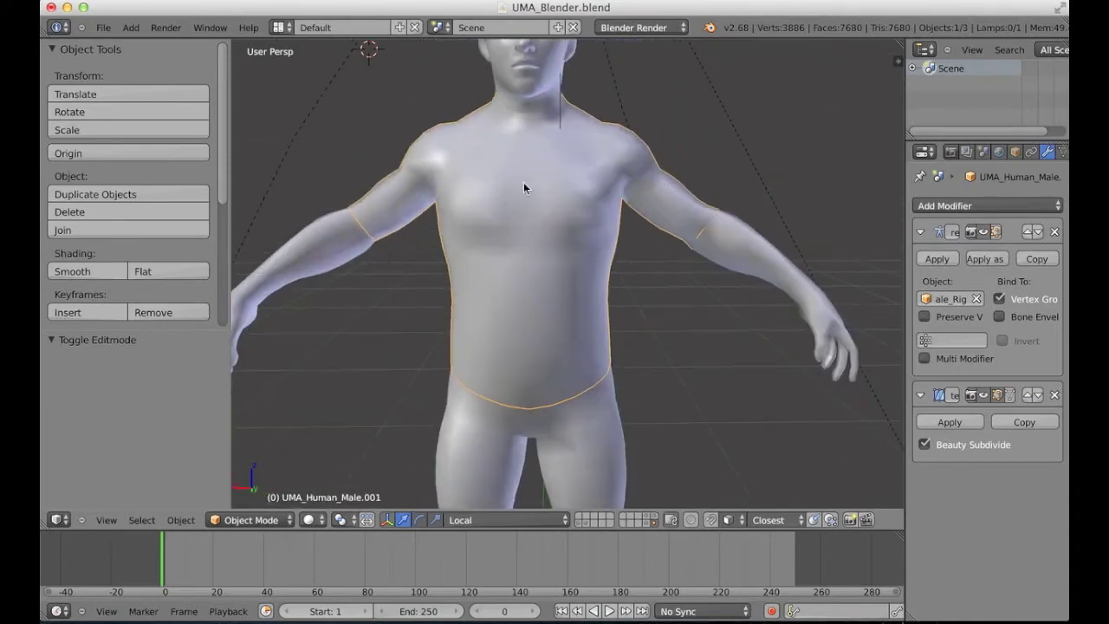
pyautogui.press('Tab')
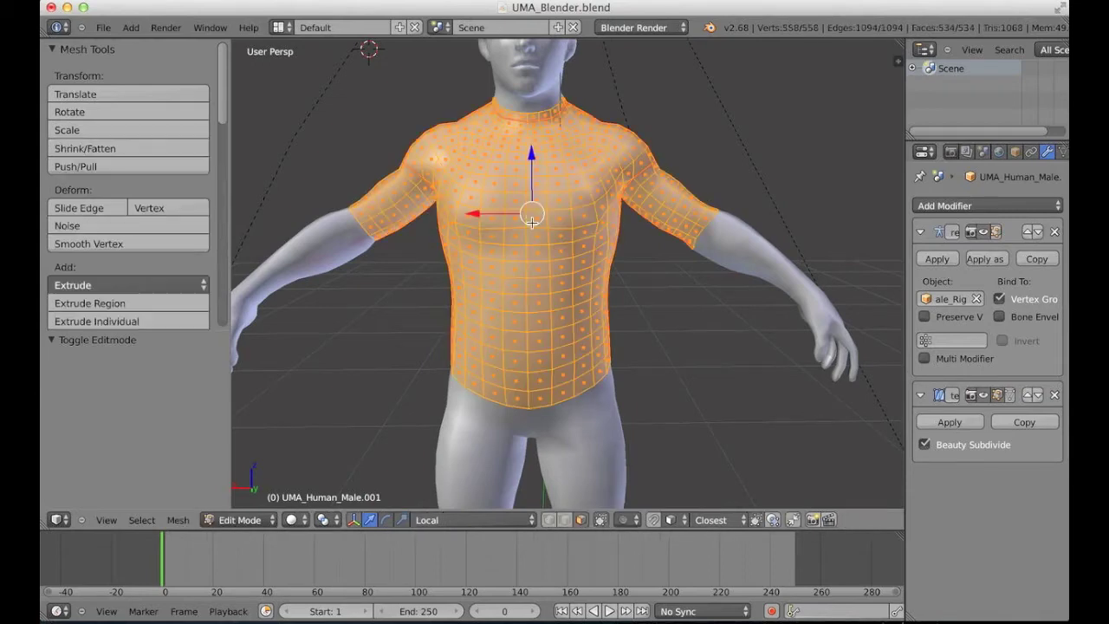
pyautogui.moveTo(529, 227); pyautogui.dragTo(604, 199, button='middle')
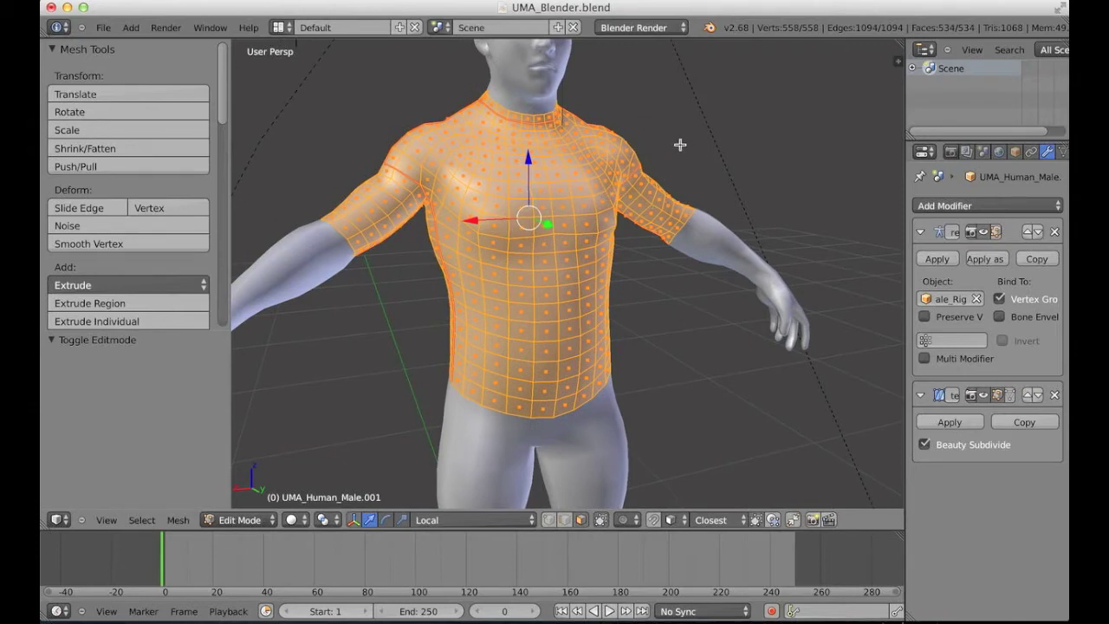
pyautogui.hotkey('alt', 's')
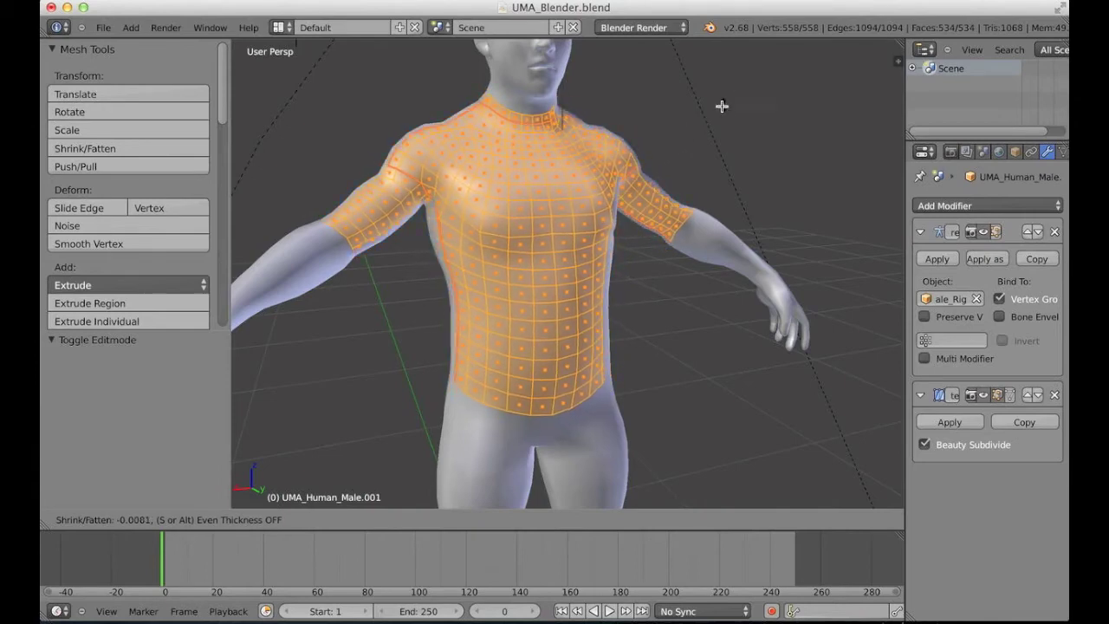
pyautogui.click(675, 139)
pyautogui.moveTo(581, 224); pyautogui.dragTo(443, 232, button='middle')
# - Delete the collar face ring, grown by one ring, leaving the shirt with 502 faces
pyautogui.press('a')
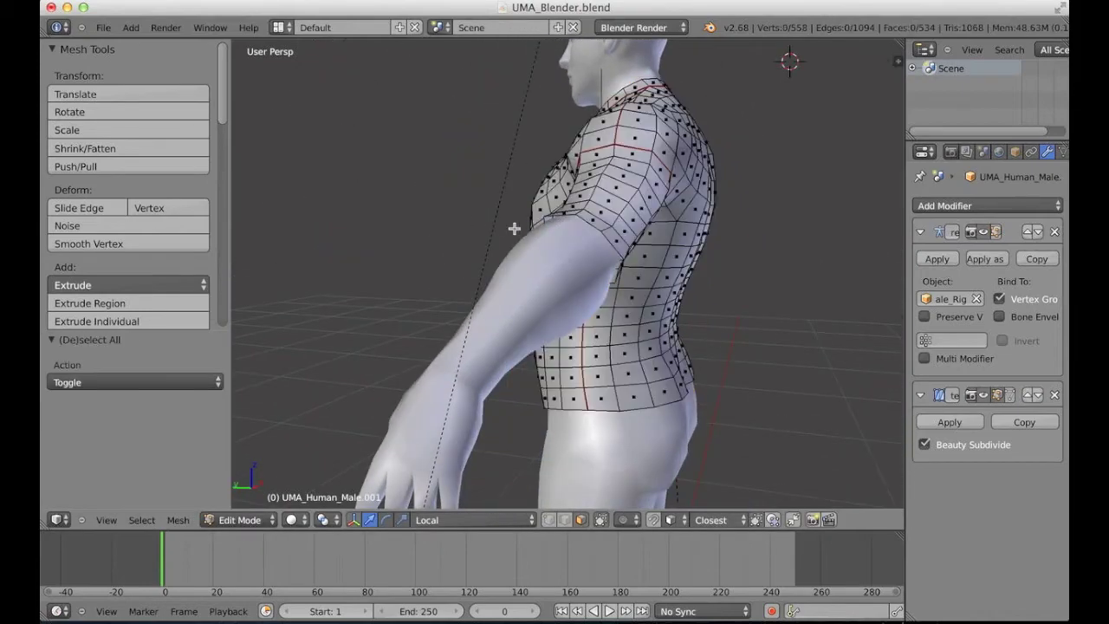
pyautogui.moveTo(512, 228); pyautogui.dragTo(627, 224, button='middle')
pyautogui.scroll(1, 618, 218)
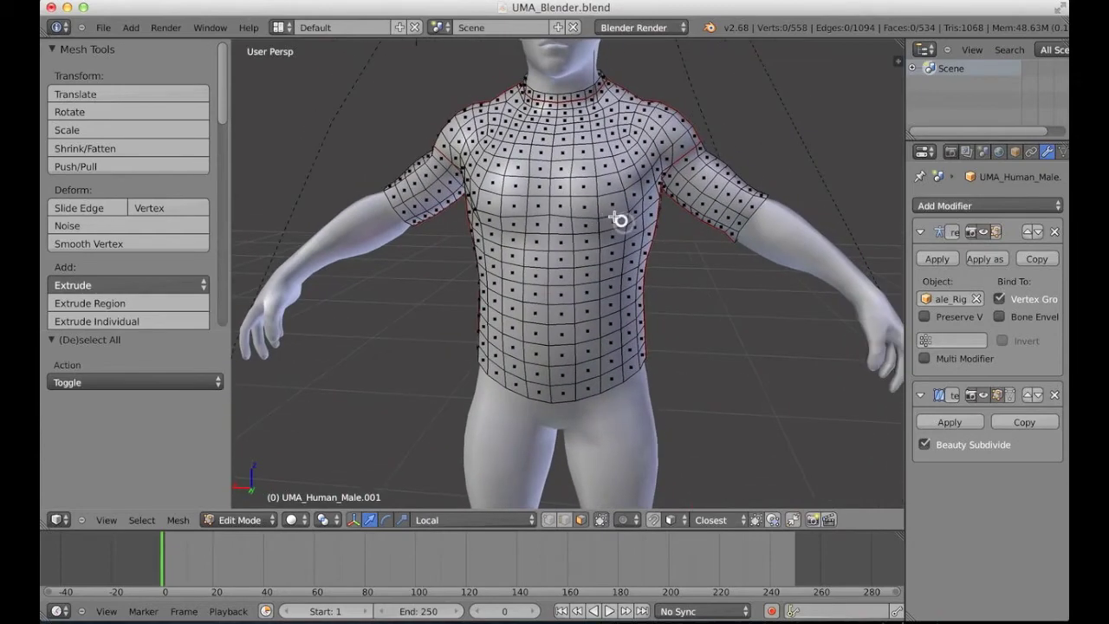
pyautogui.scroll(-2, 520, 156)
pyautogui.scroll(6, 555, 255)
pyautogui.keyDown('shift'); pyautogui.moveTo(555, 256); pyautogui.dragTo(557, 276, button='middle'); pyautogui.keyUp('shift')
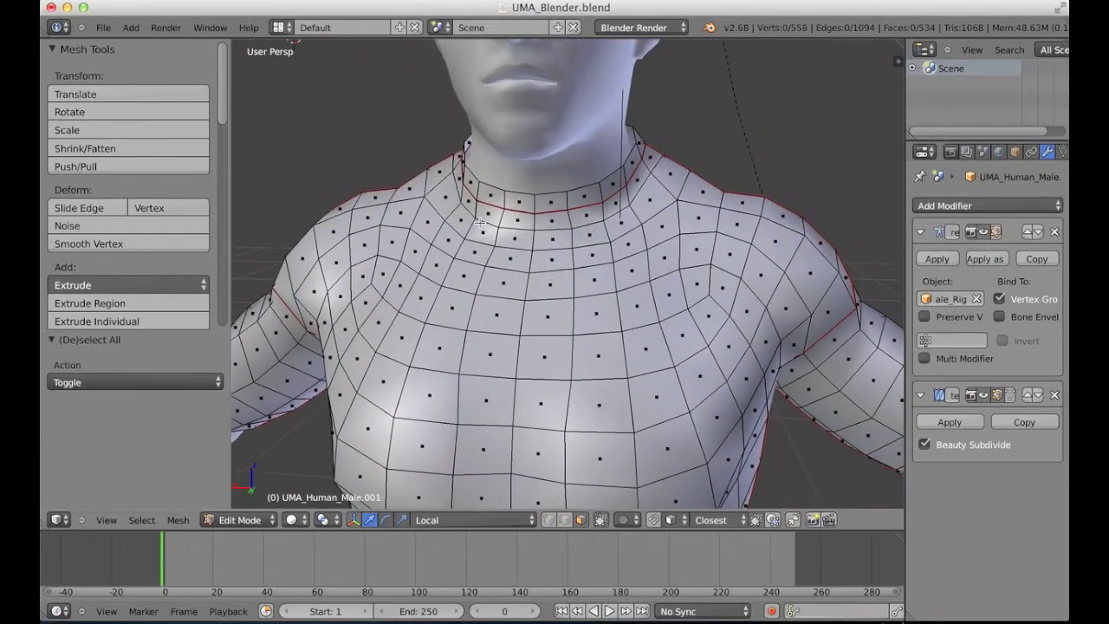
pyautogui.hotkey('ctrl', 'Tab')
pyautogui.click(455, 228)
pyautogui.keyDown('alt'); pyautogui.rightClick(536, 205); pyautogui.keyUp('alt')
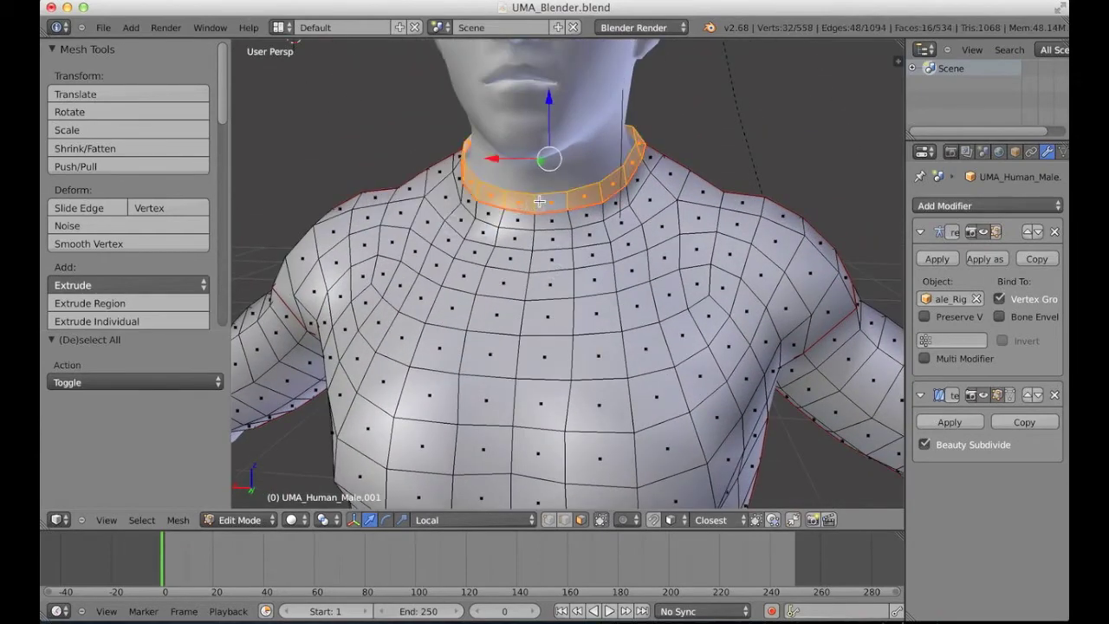
pyautogui.press('ctrl+KP_Add')
pyautogui.press('x')
pyautogui.press('Down')
pyautogui.press('Down')
pyautogui.press('Return')
pyautogui.moveTo(406, 167); pyautogui.dragTo(599, 200, button='middle')
# - Select the leftover collar faces, then switch to vertex select mode with nothing selected
pyautogui.rightClick(459, 224)
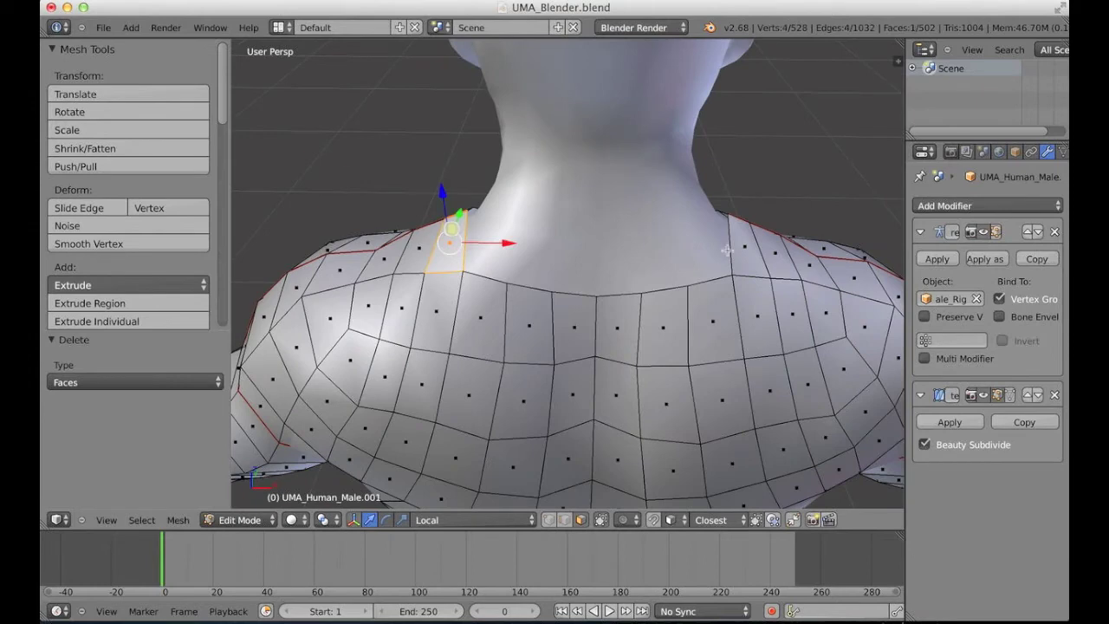
pyautogui.keyDown('shift'); pyautogui.rightClick(732, 247); pyautogui.keyUp('shift')
pyautogui.moveTo(733, 248); pyautogui.dragTo(520, 225, button='middle')
pyautogui.hotkey('ctrl', 'Tab')
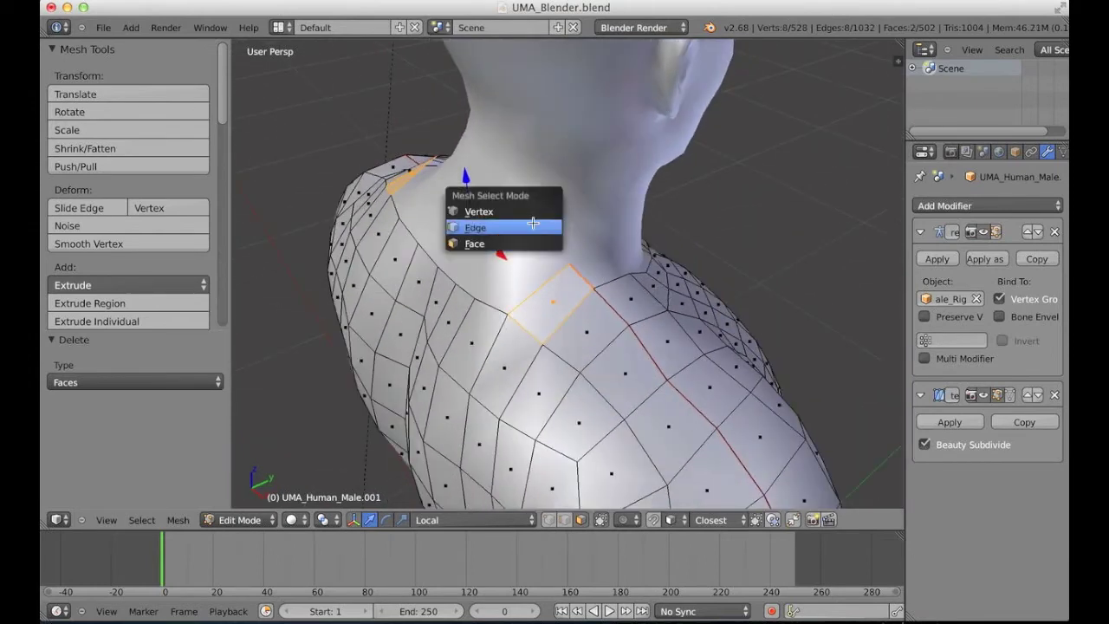
pyautogui.click(511, 211)
pyautogui.press('a')
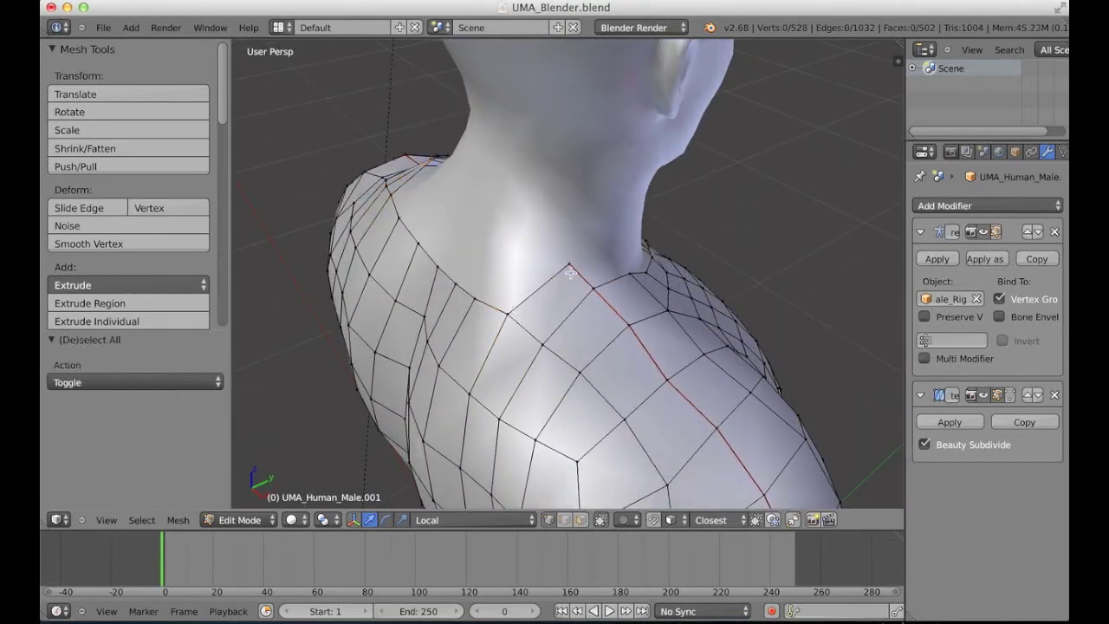
# - Connect a pair of shoulder vertices with a new edge using J
pyautogui.rightClick(571, 274)
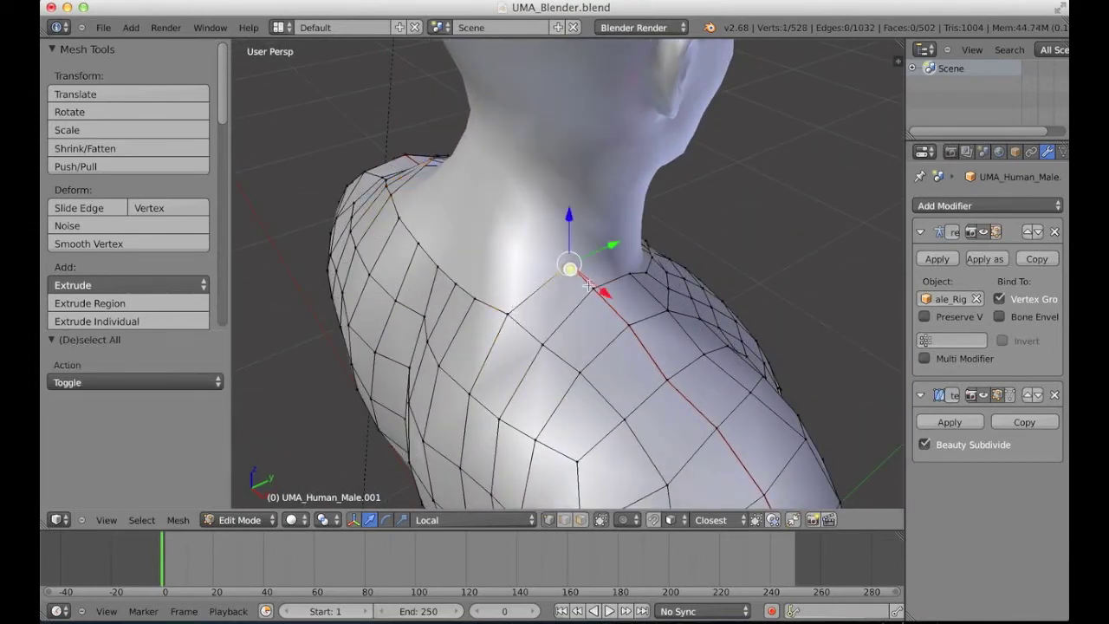
pyautogui.press('a')
pyautogui.rightClick(508, 312)
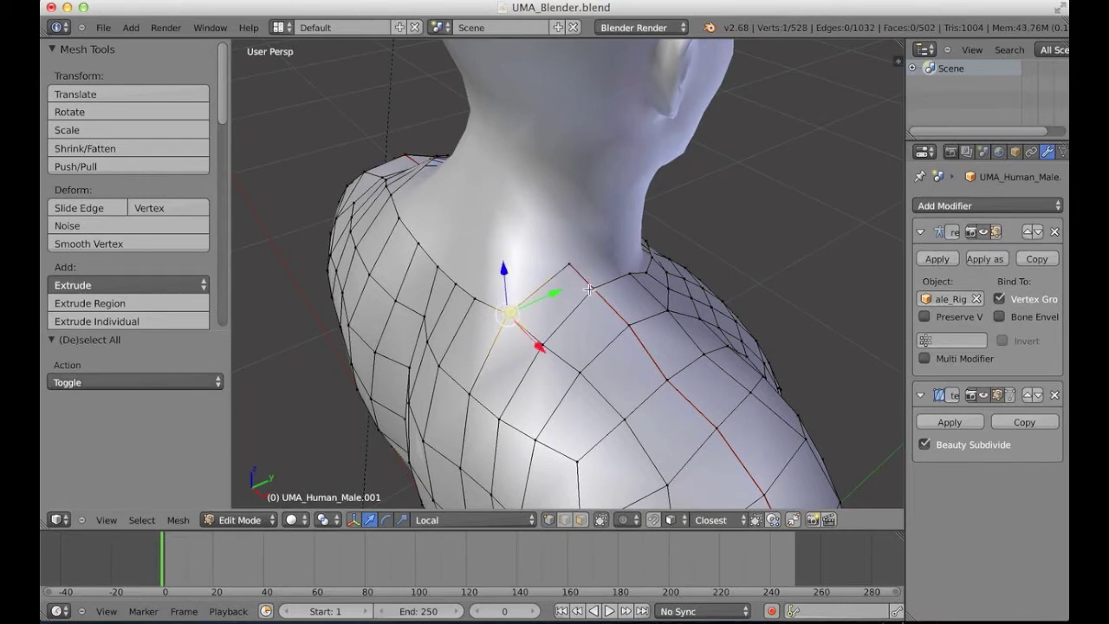
pyautogui.keyDown('shift'); pyautogui.rightClick(596, 292); pyautogui.keyUp('shift')
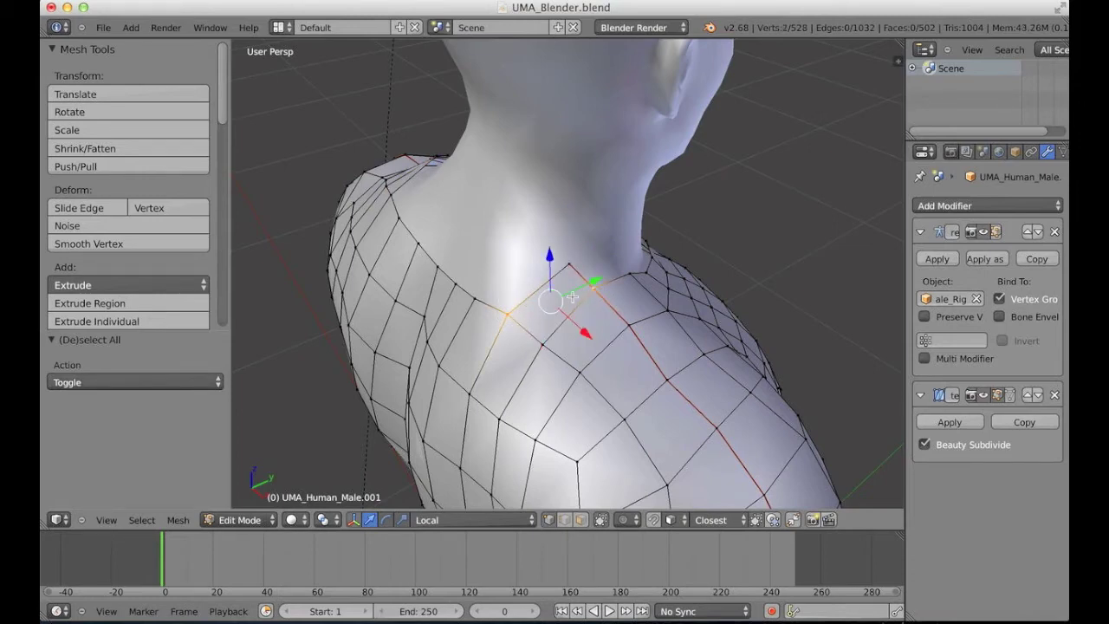
pyautogui.press('j')
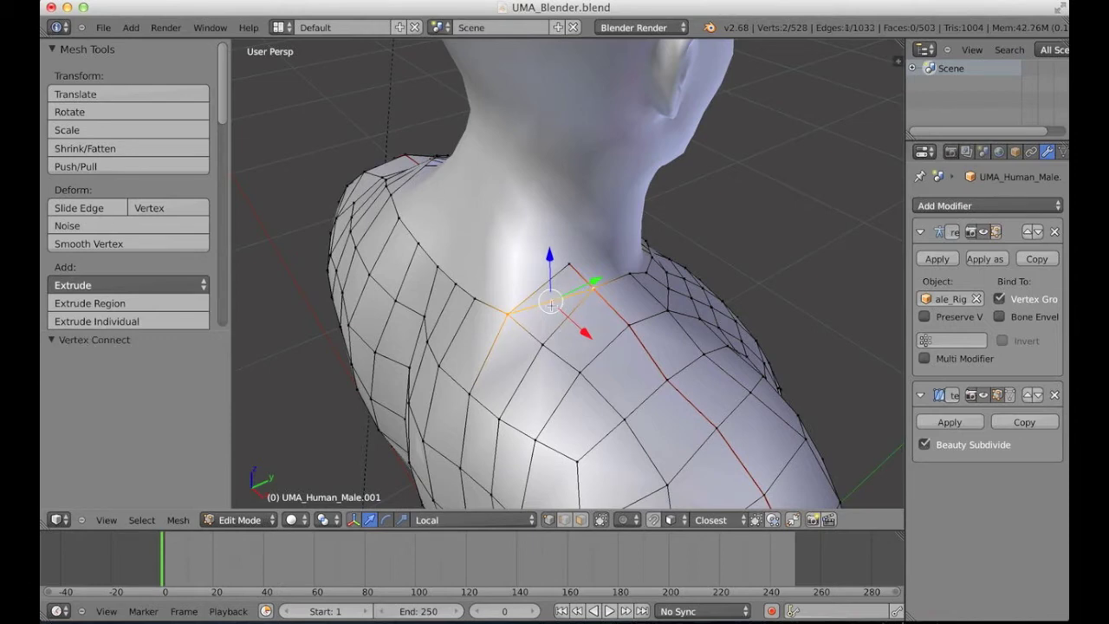
# - Join a second pair of shoulder vertices with another connecting edge
pyautogui.press('a')
pyautogui.moveTo(513, 313); pyautogui.dragTo(519, 278, button='middle')
pyautogui.rightClick(496, 263)
pyautogui.keyDown('shift'); pyautogui.rightClick(552, 313); pyautogui.keyUp('shift')
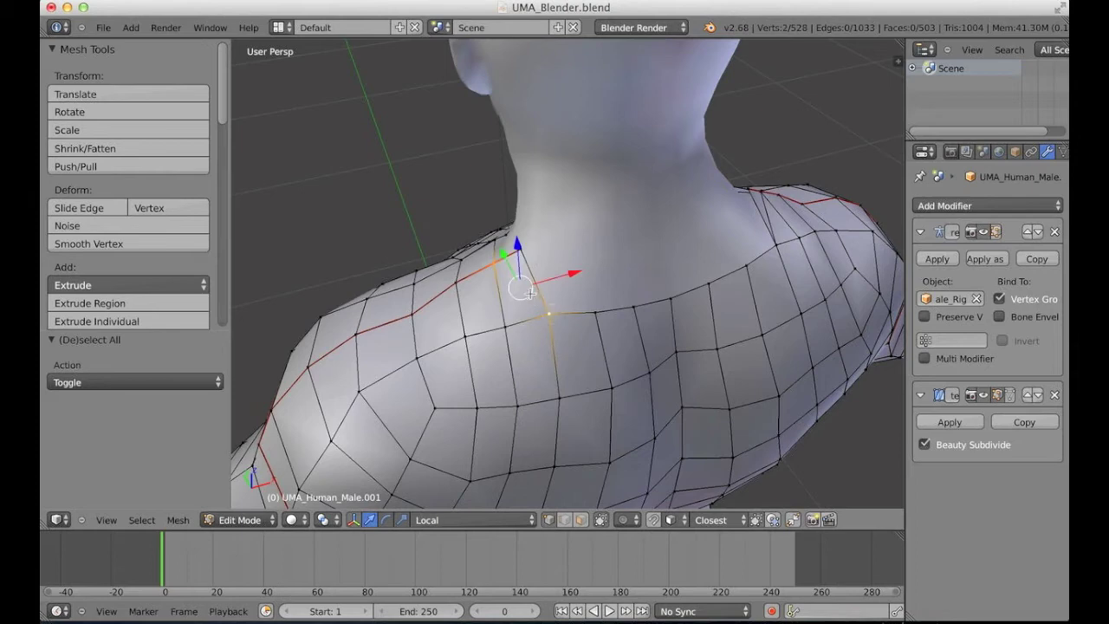
pyautogui.press('j')
# - Delete the stray vertex at the neckline
pyautogui.rightClick(521, 252)
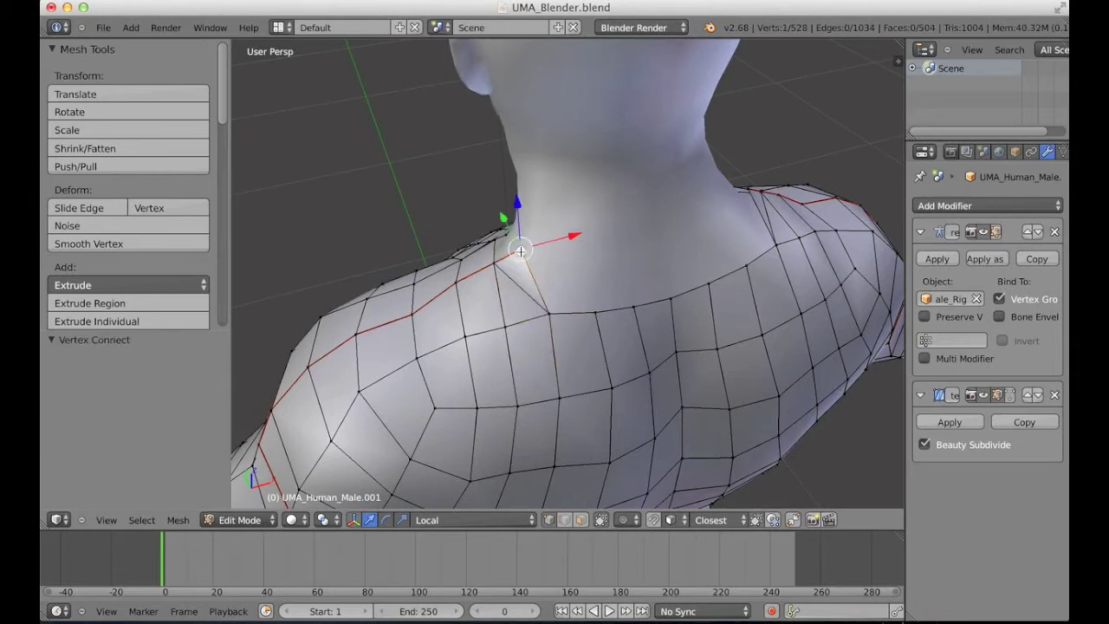
pyautogui.moveTo(673, 274); pyautogui.dragTo(583, 267, button='middle')
pyautogui.press('x')
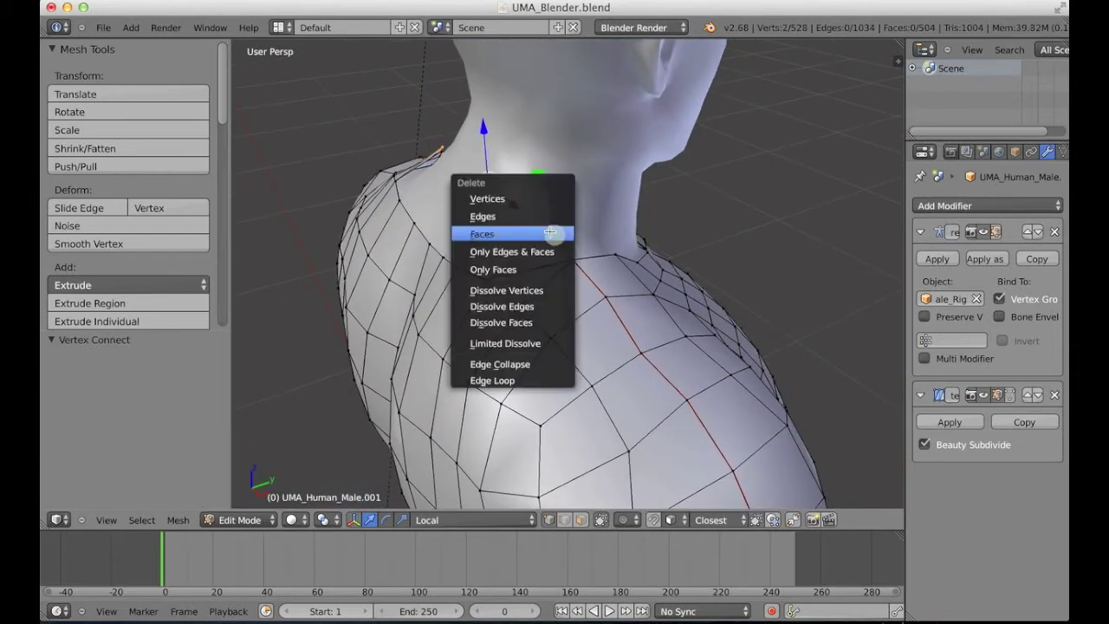
pyautogui.click(525, 195)
# - Inspect the whole shirt with all vertices selected, then return to Object Mode
pyautogui.moveTo(598, 240); pyautogui.dragTo(503, 289, button='middle')
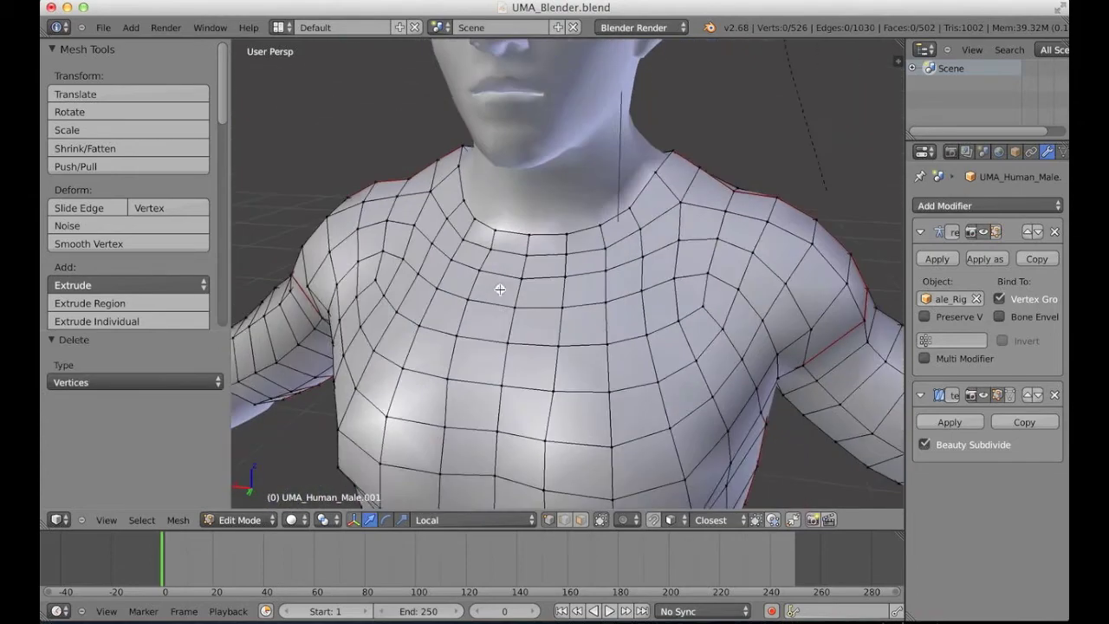
pyautogui.scroll(-5, 532, 210)
pyautogui.scroll(2, 528, 252)
pyautogui.moveTo(561, 263); pyautogui.dragTo(525, 272, button='middle')
pyautogui.press('a')
pyautogui.moveTo(563, 216); pyautogui.dragTo(525, 322, button='middle')
pyautogui.press('Tab')
pyautogui.moveTo(544, 270); pyautogui.dragTo(601, 320, button='middle')
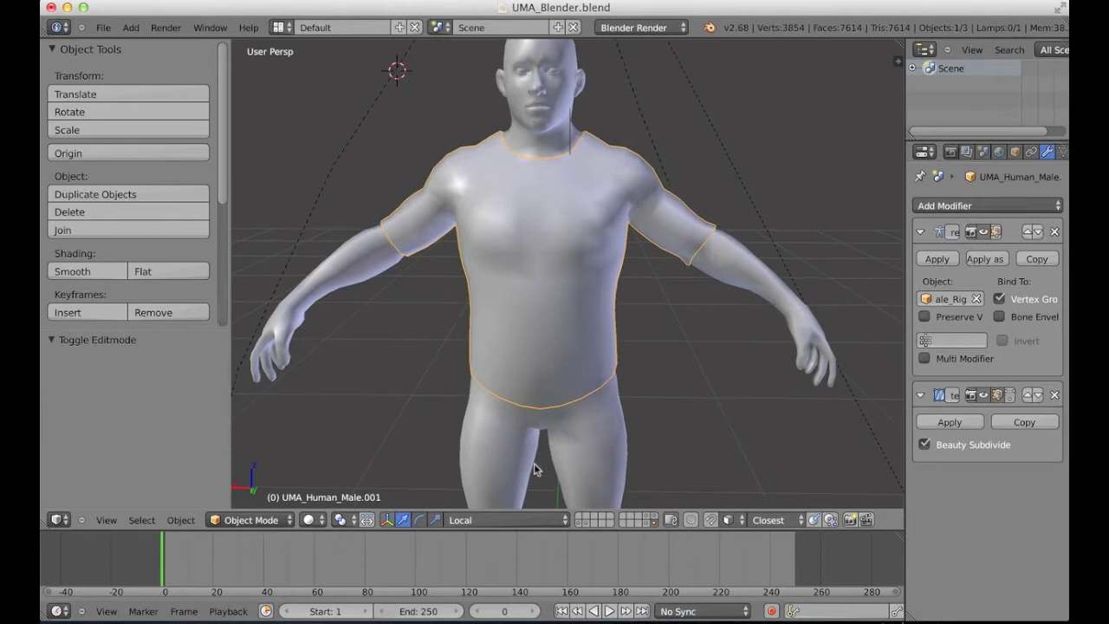
# - Show the rig's layer, select the UMA_Male_Rig armature and put it in Pose Mode
pyautogui.keyDown('shift'); pyautogui.click(656, 517); pyautogui.keyUp('shift')
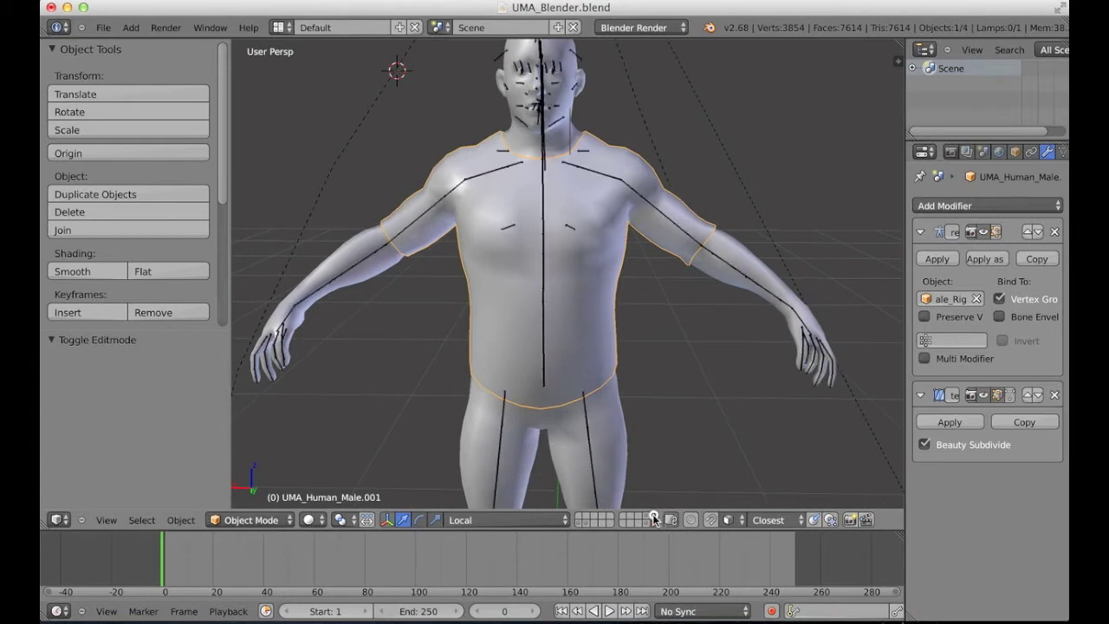
pyautogui.rightClick(606, 178)
pyautogui.rightClick(604, 179)
pyautogui.rightClick(606, 179)
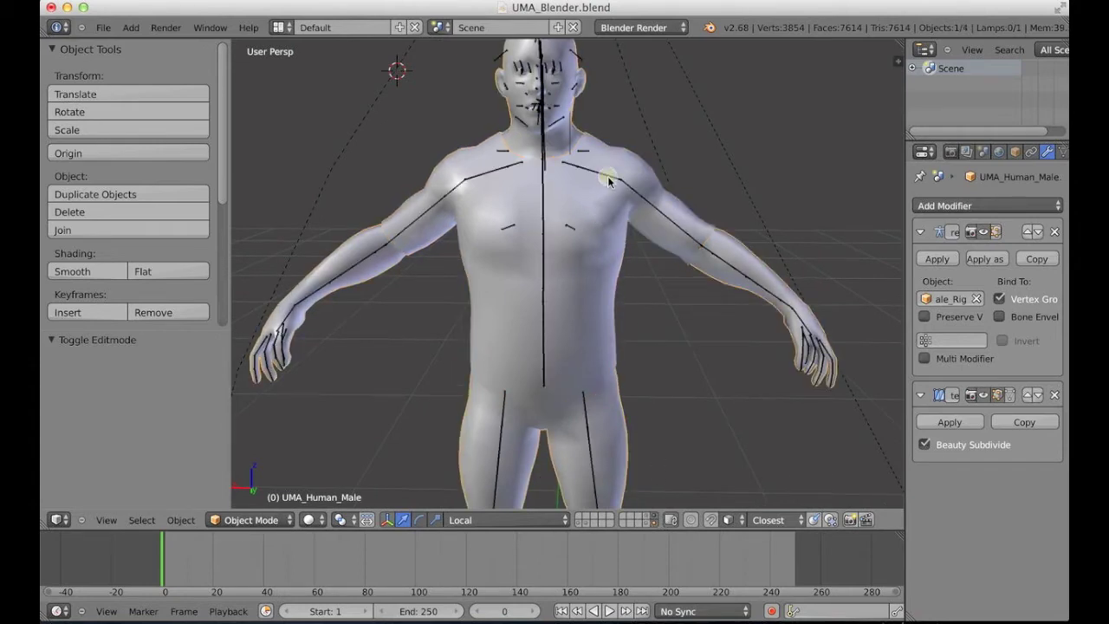
pyautogui.rightClick(606, 178)
pyautogui.press('z')
pyautogui.click(260, 520)
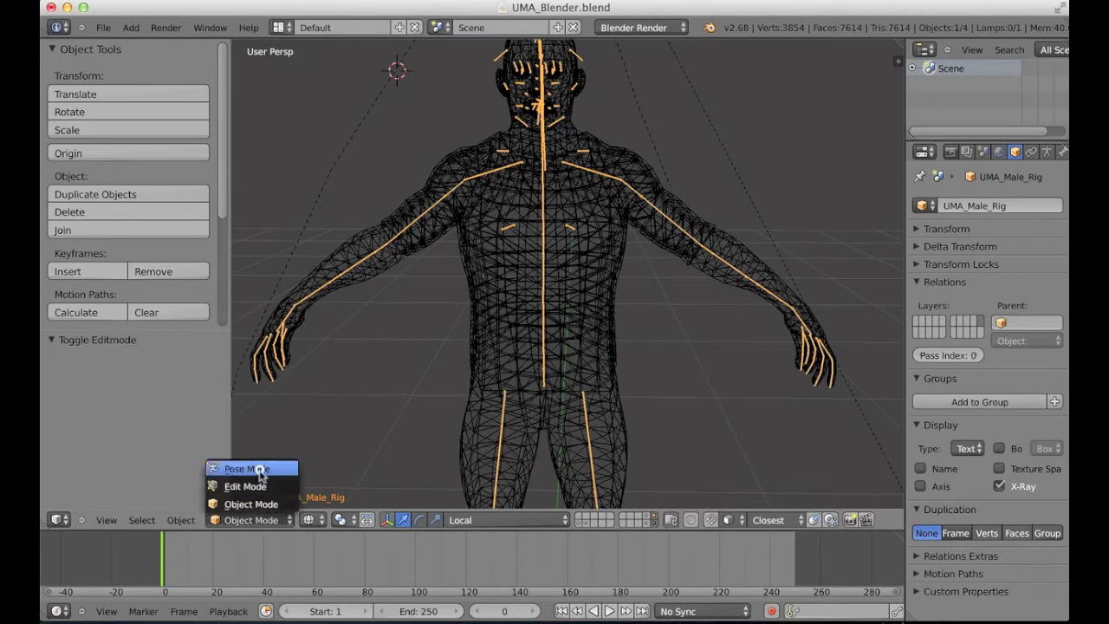
pyautogui.click(257, 469)
pyautogui.press('z')
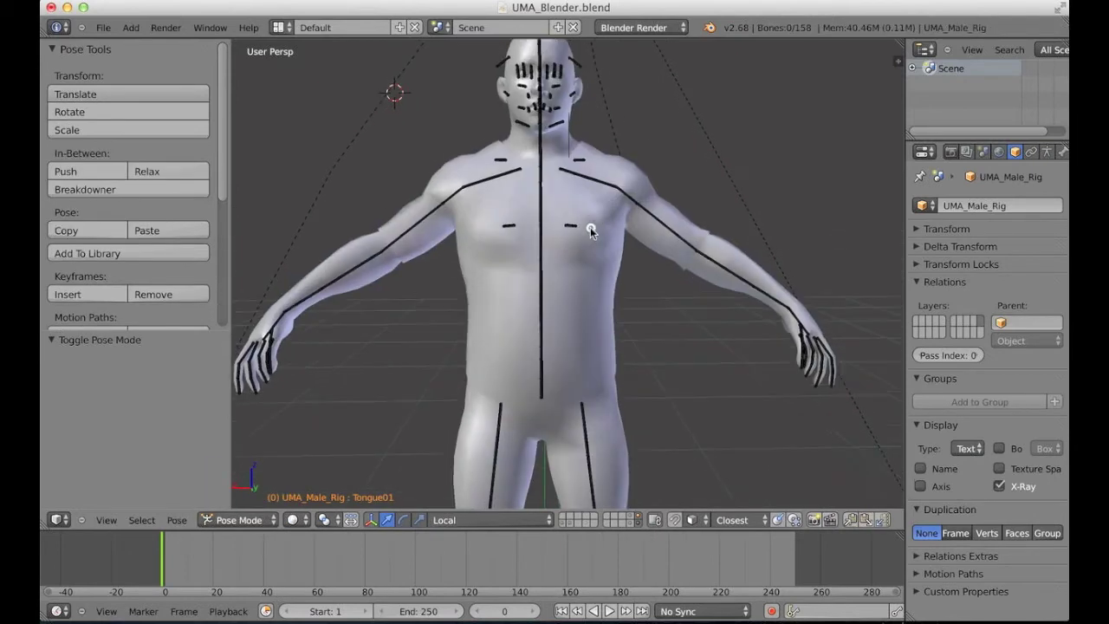
# - Test-bend the left arm by rotating the LeftShoulder and LeftArm bones
pyautogui.rightClick(611, 191)
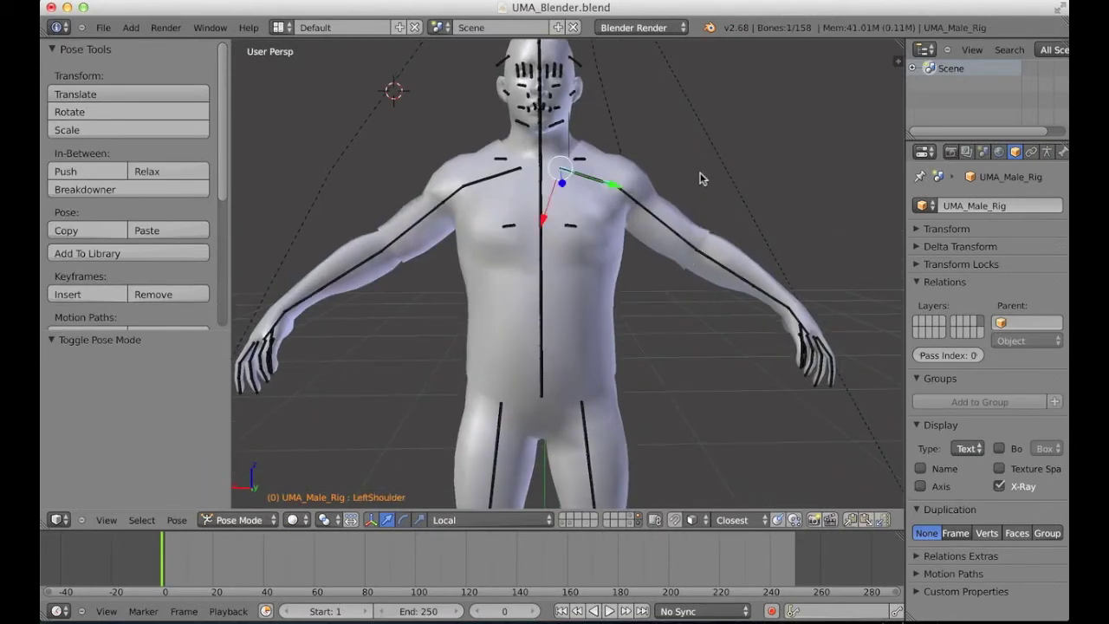
pyautogui.press('r')
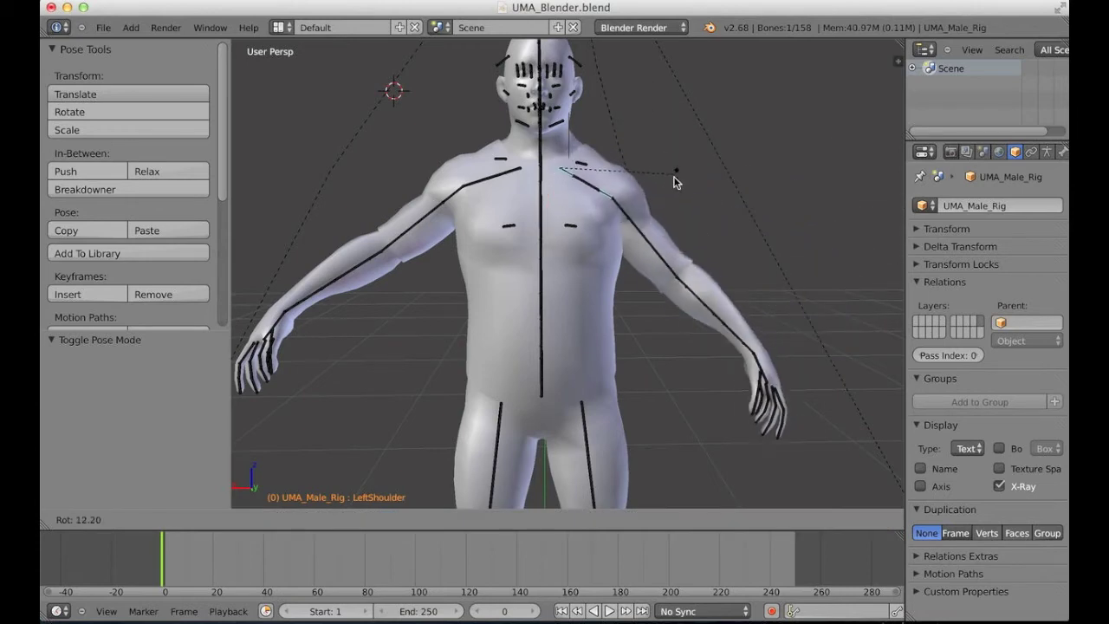
pyautogui.click(656, 92)
pyautogui.rightClick(680, 163)
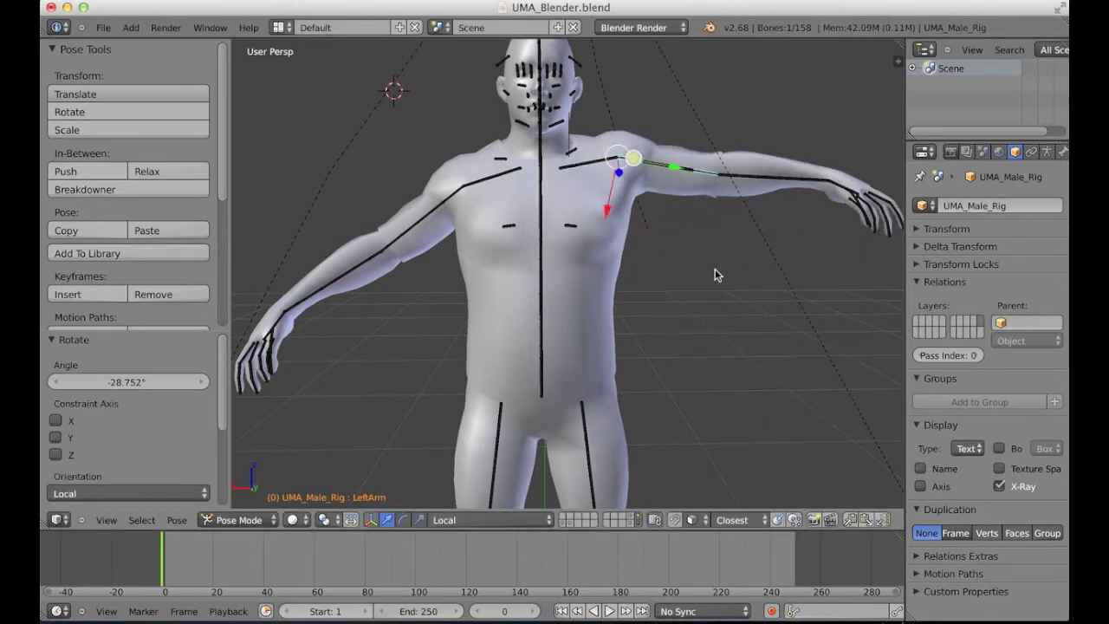
pyautogui.press('r')
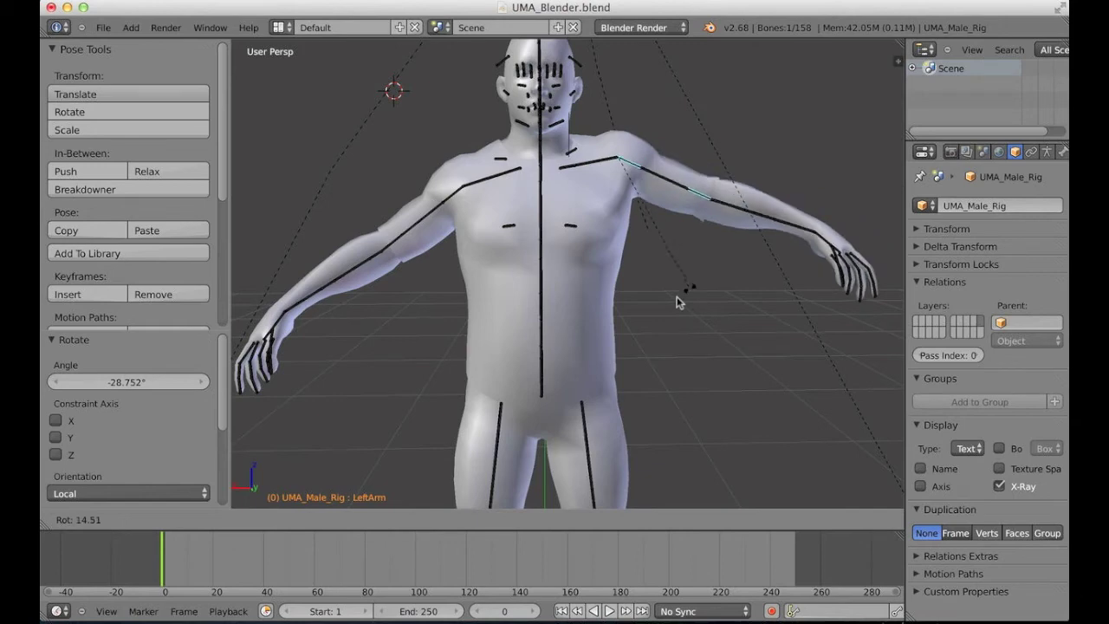
pyautogui.click(698, 223)
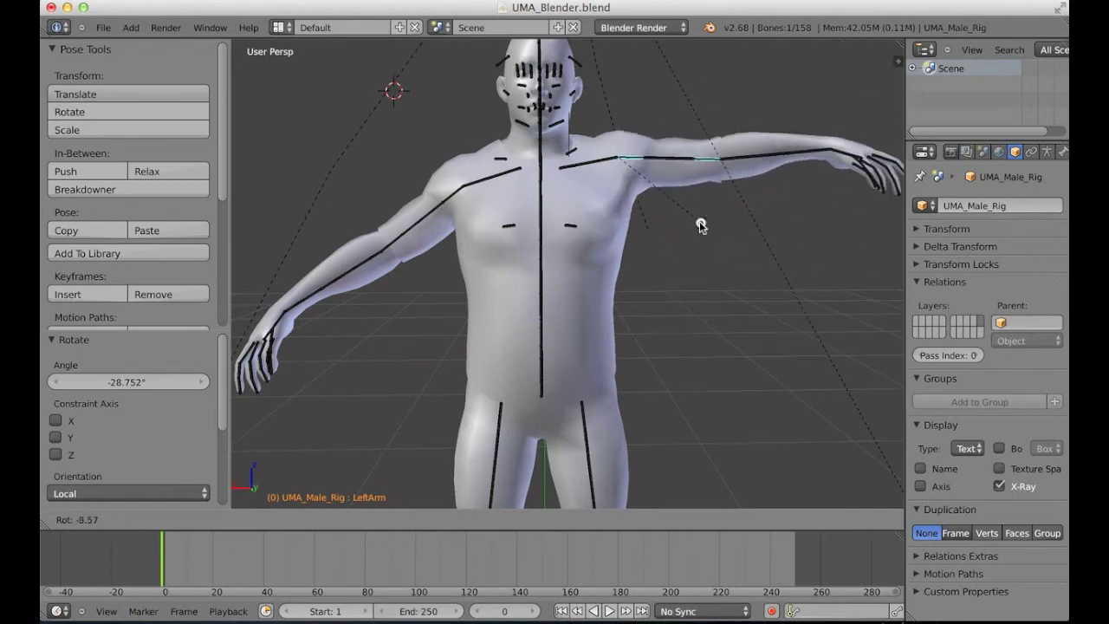
pyautogui.rightClick(612, 162)
pyautogui.press('r')
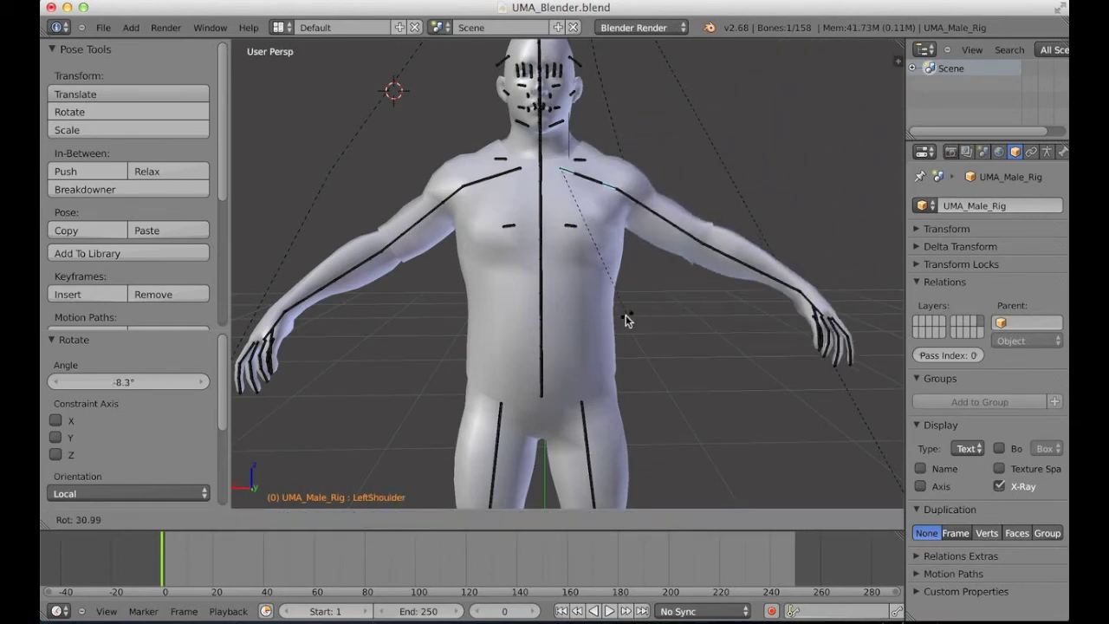
pyautogui.click(624, 303)
# - Scale the LeftArmAdjust bone along its local Y axis
pyautogui.rightClick(666, 225)
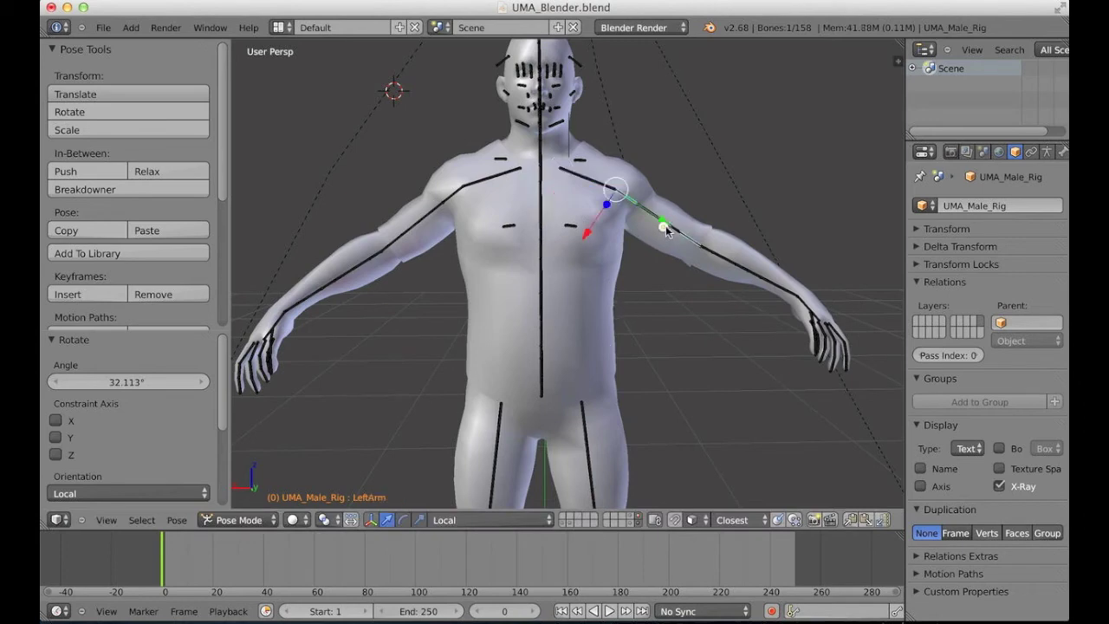
pyautogui.rightClick(673, 227)
pyautogui.press('s')
pyautogui.hotkey('shift', 'y')
pyautogui.hotkey('shift', 'y')
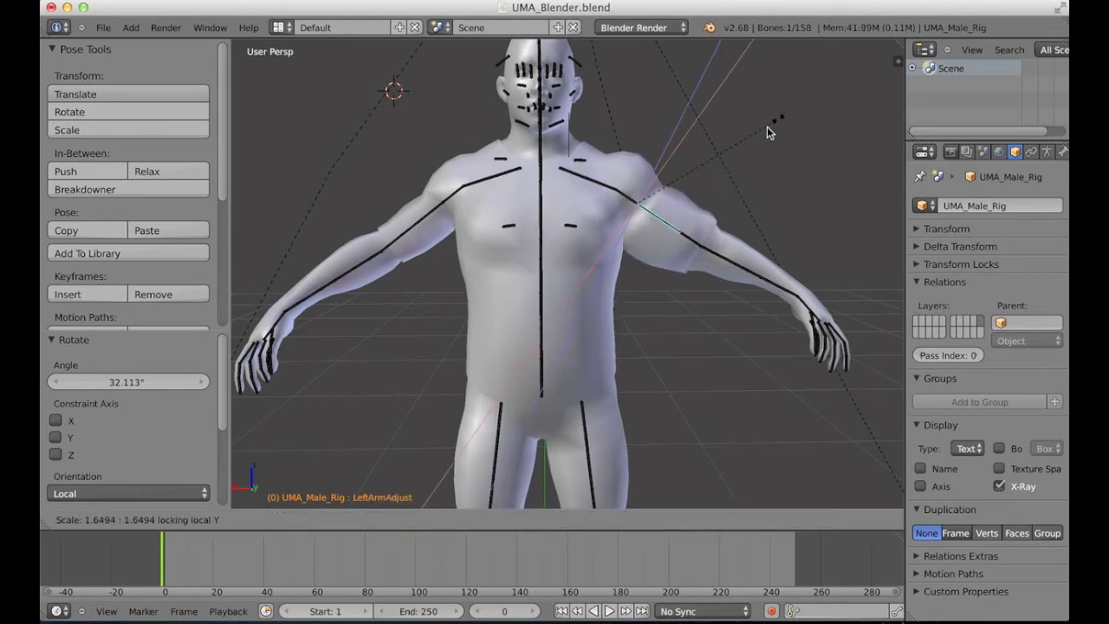
pyautogui.click(730, 156)
# - Select all 158 bones and clear their pose scale with Alt+S
pyautogui.press('a')
pyautogui.press('a')
pyautogui.hotkey('alt', 's')
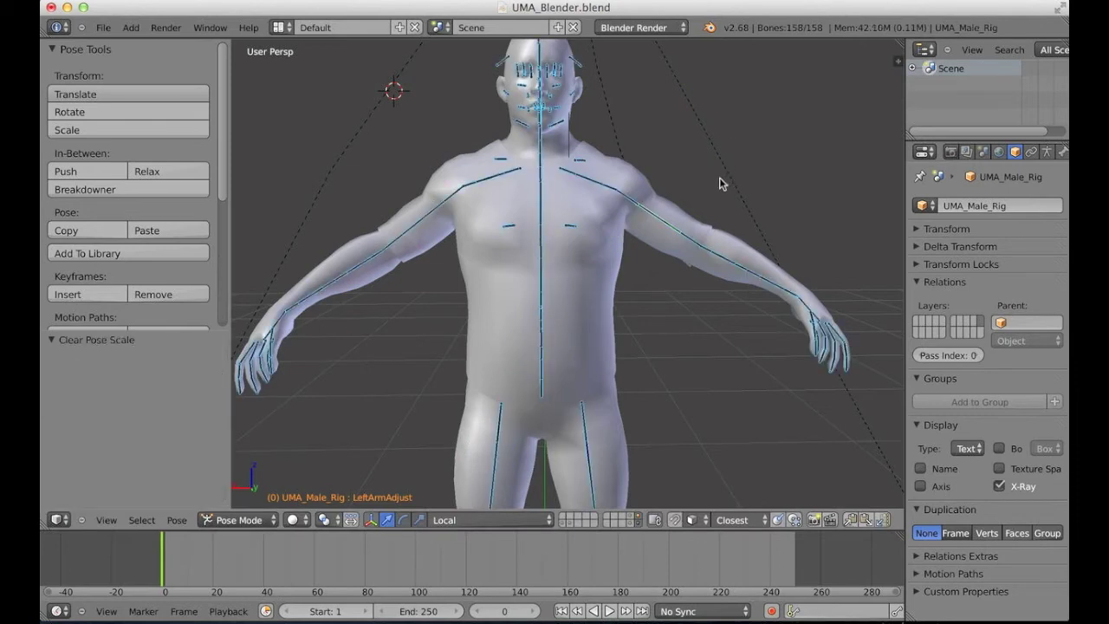
pyautogui.press('a')
pyautogui.moveTo(651, 266); pyautogui.dragTo(710, 329, button='middle')
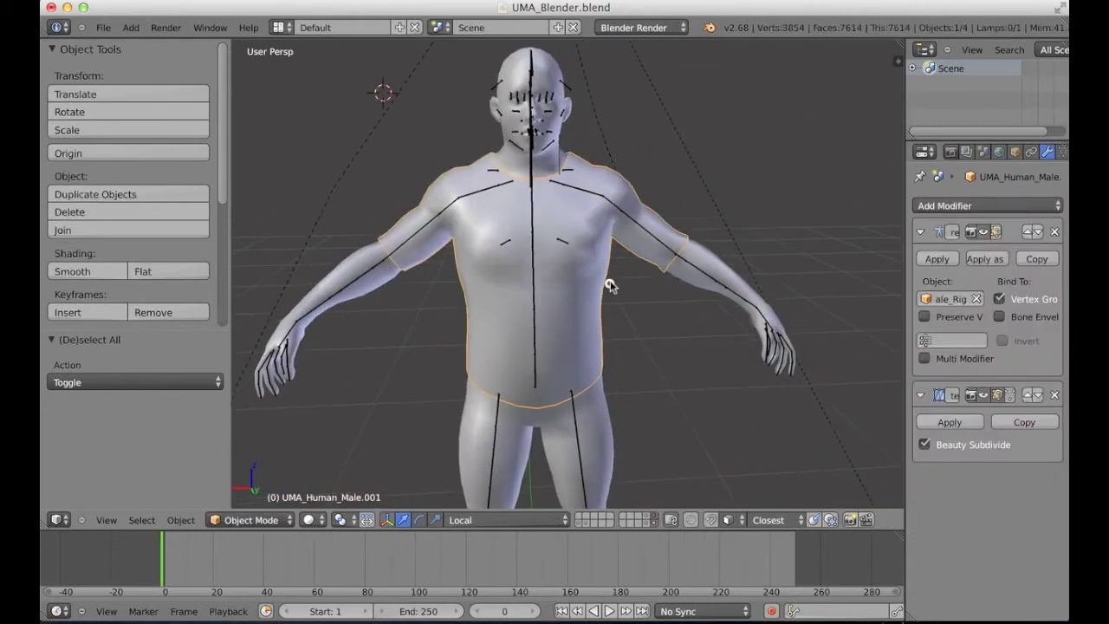
pyautogui.moveTo(607, 285); pyautogui.dragTo(598, 310, button='middle')
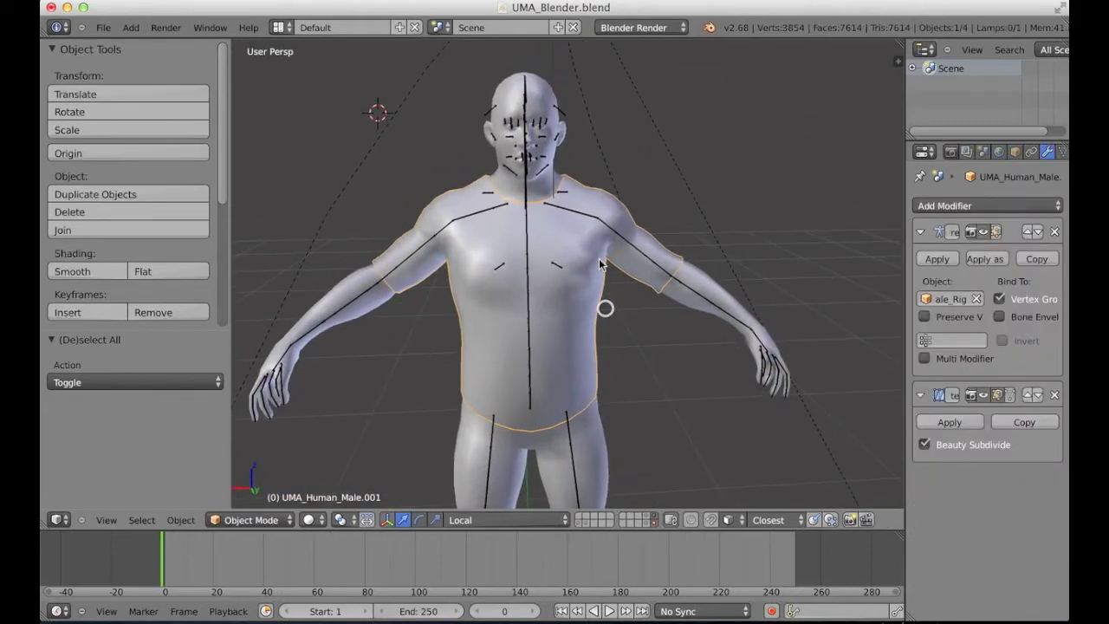
pyautogui.scroll(5, 599, 295)
pyautogui.scroll(-3, 597, 278)
pyautogui.press('Tab')
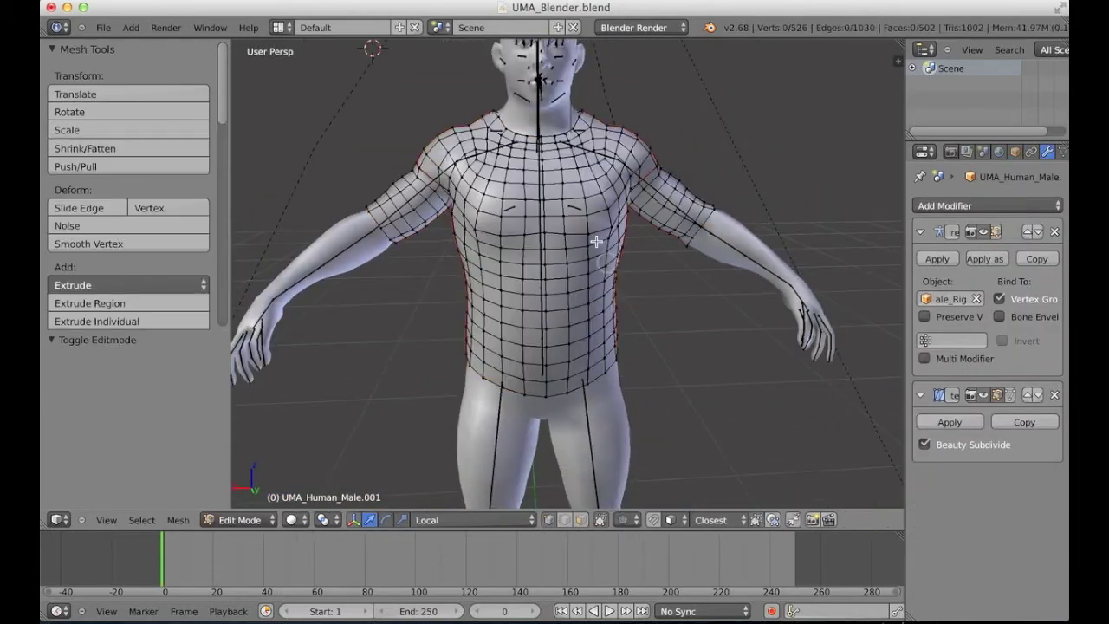
pyautogui.moveTo(567, 269)
pyautogui.mouseDown(button='middle')
pyautogui.moveTo(641, 263)
pyautogui.moveTo(572, 270)
pyautogui.mouseUp(button='middle')
pyautogui.hotkey('ctrl', 'Tab')
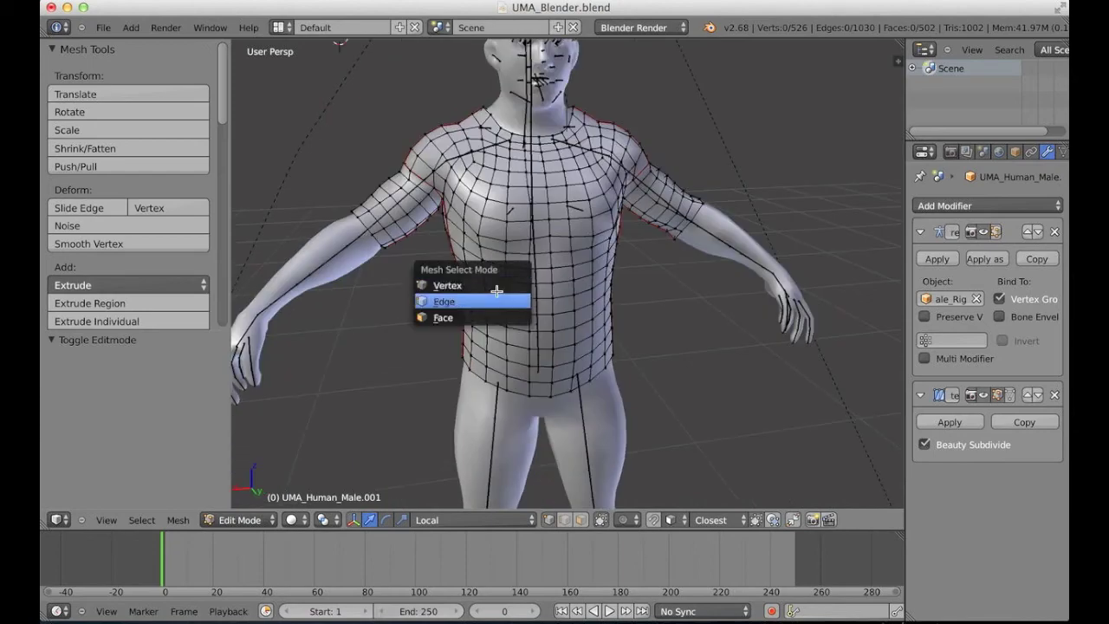
pyautogui.click(486, 314)
pyautogui.press('a')
pyautogui.moveTo(579, 277); pyautogui.dragTo(614, 347, button='middle')
pyautogui.press('a')
pyautogui.press('Tab')
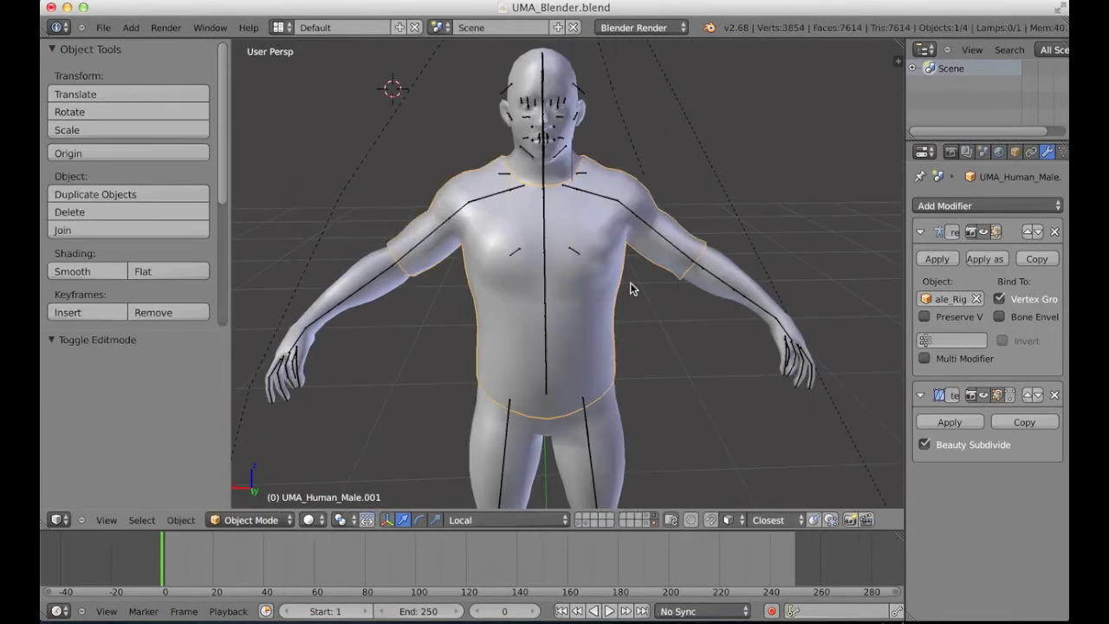
pyautogui.moveTo(631, 289); pyautogui.dragTo(561, 309, button='middle')
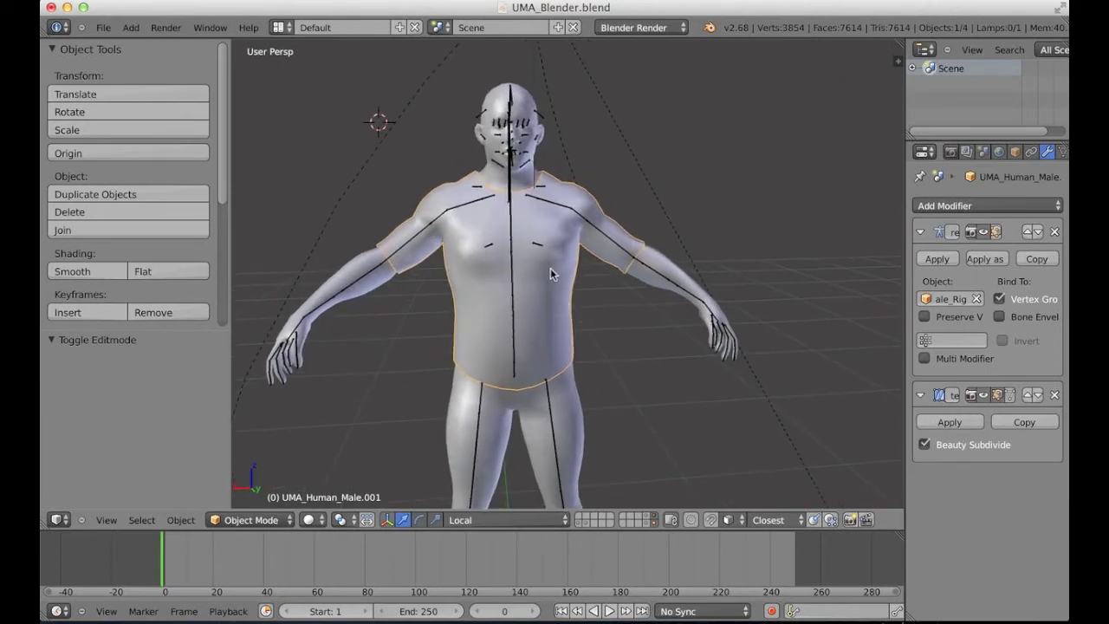
pyautogui.scroll(2, 543, 296)
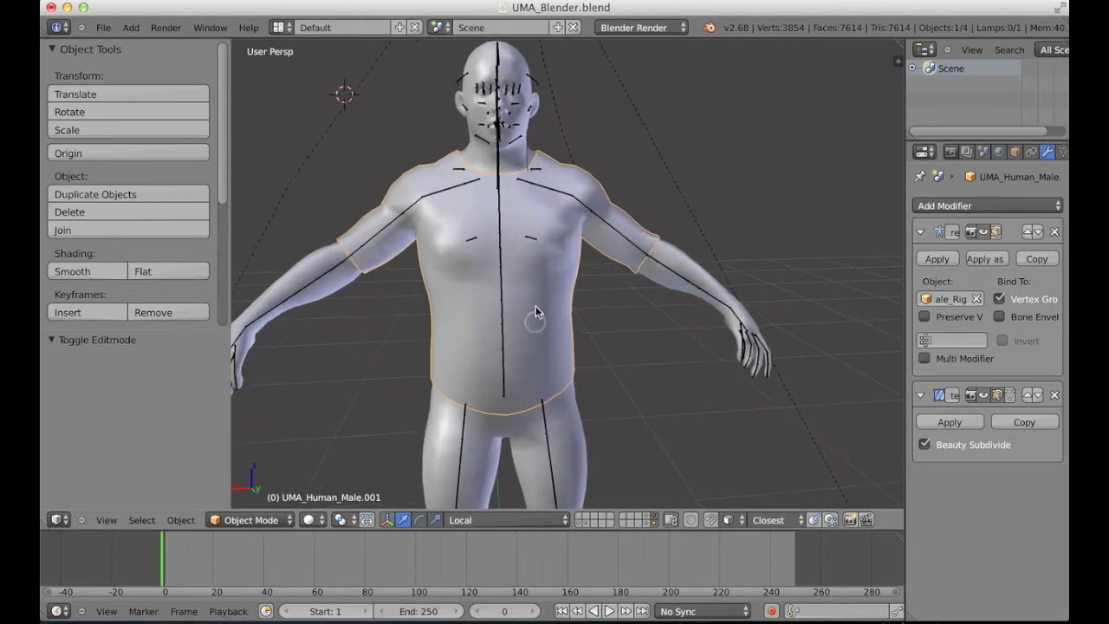
pyautogui.press('a')
pyautogui.keyDown('shift'); pyautogui.moveTo(536, 310); pyautogui.dragTo(578, 317, button='middle'); pyautogui.keyUp('shift')
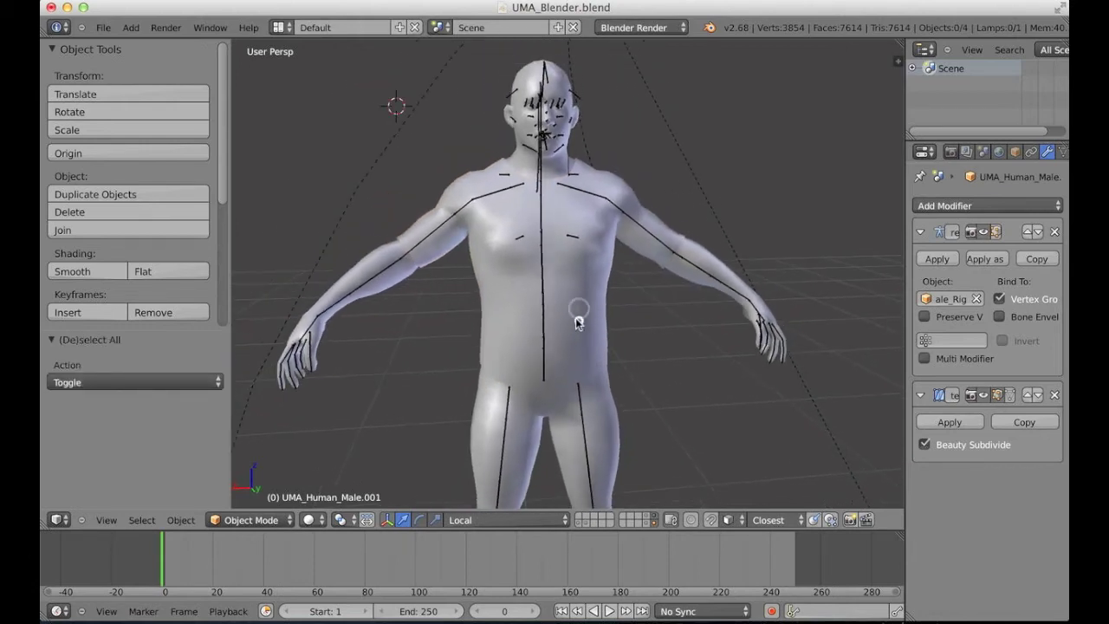
pyautogui.scroll(-1, 585, 329)
pyautogui.scroll(1, 580, 321)
pyautogui.rightClick(594, 336)
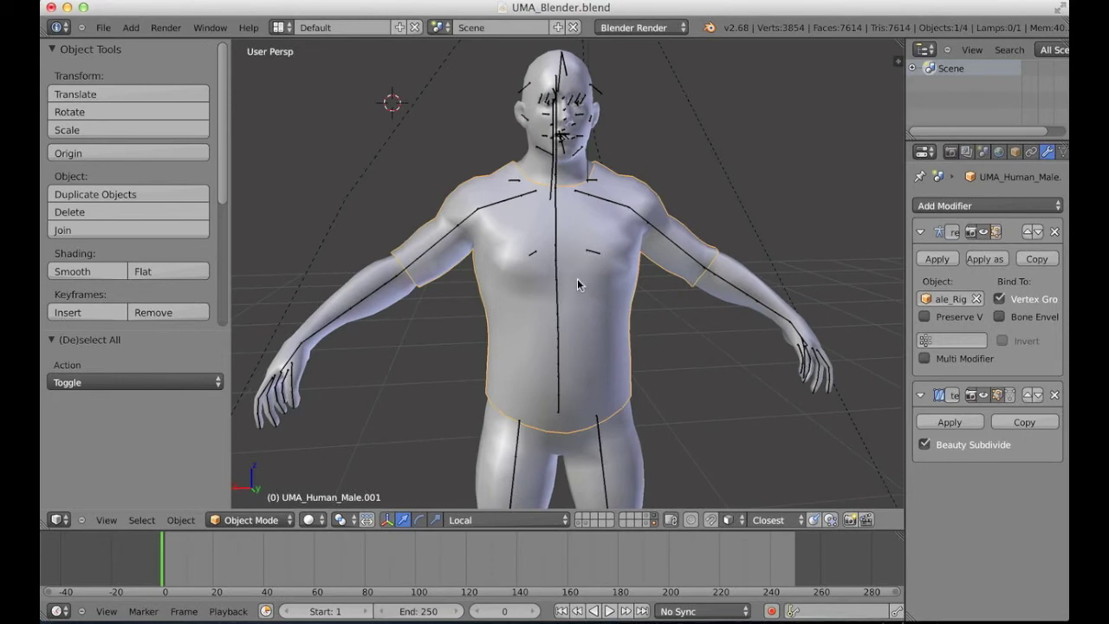
# - Rename both the shirt object and its mesh data to Male_Tshirt01
pyautogui.click(1015, 154)
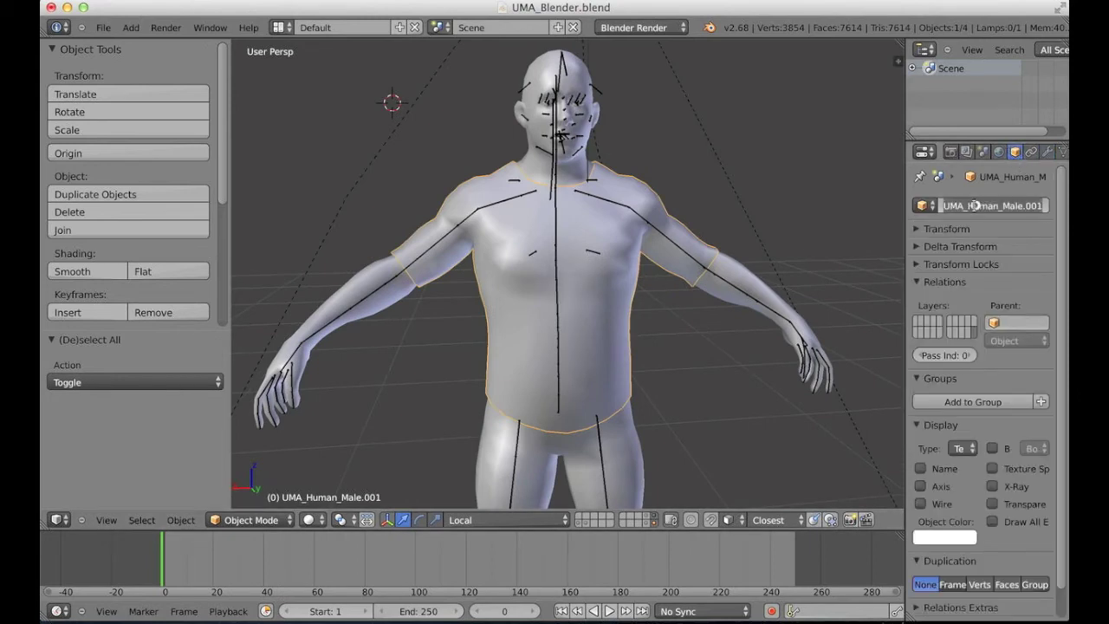
pyautogui.click(1014, 205)
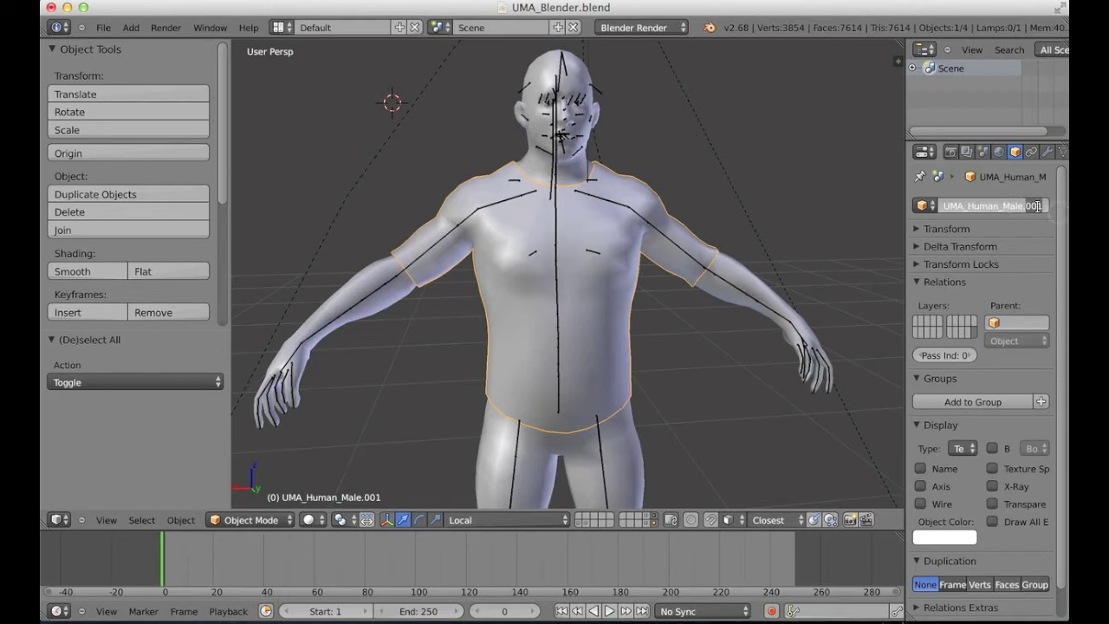
pyautogui.write('Male_Tshirt01')
pyautogui.moveTo(1024, 211); pyautogui.dragTo(913, 201)
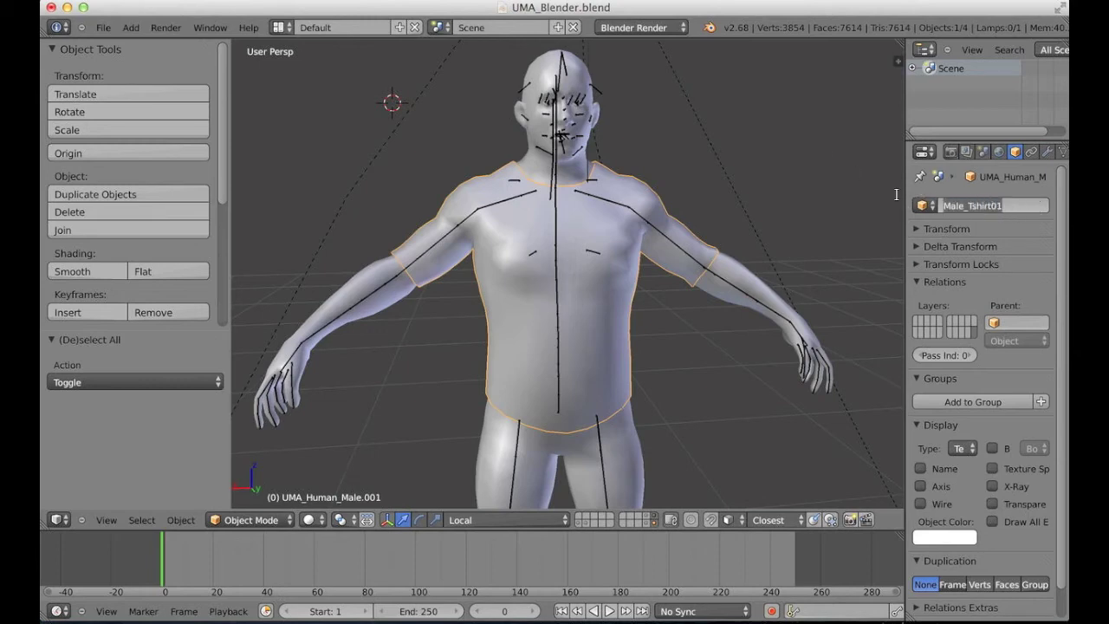
pyautogui.press('Return')
pyautogui.click(1061, 152)
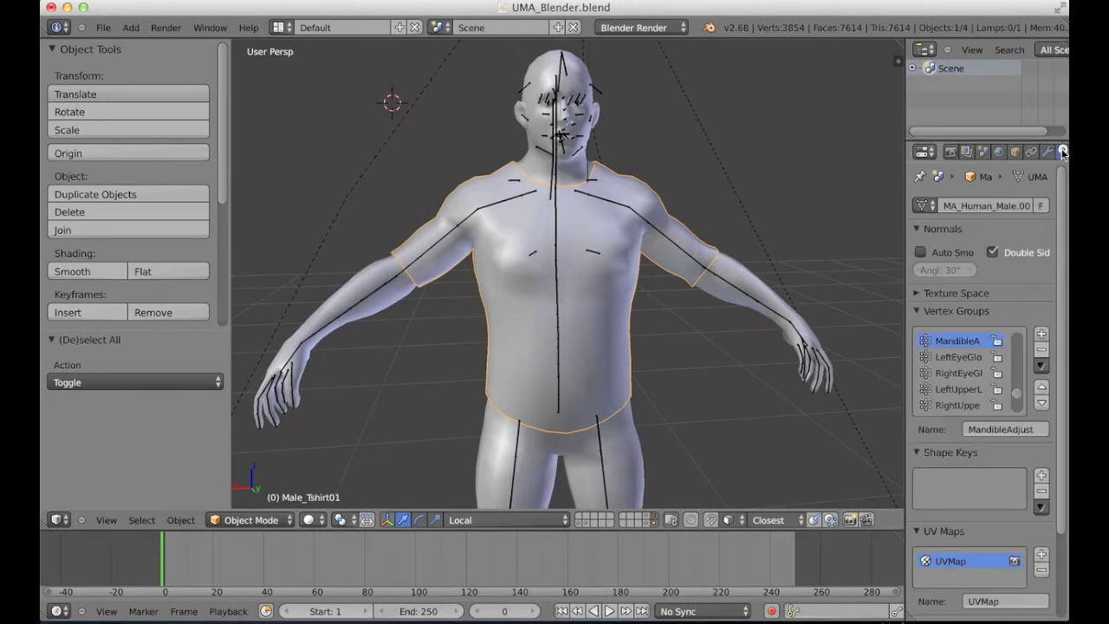
pyautogui.press('Return')
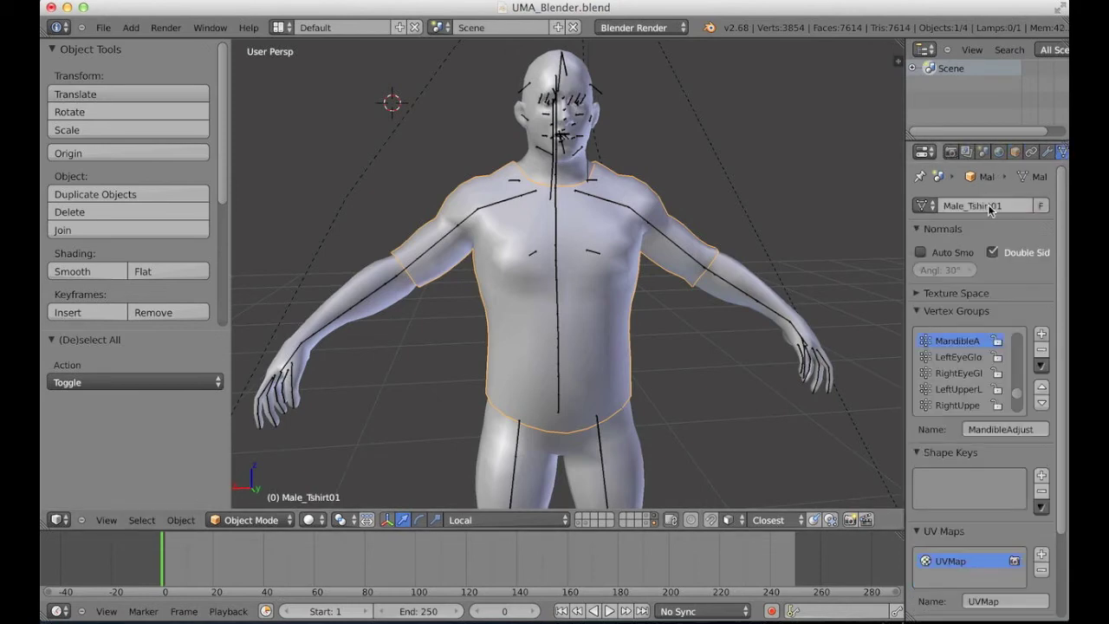
pyautogui.click(1014, 152)
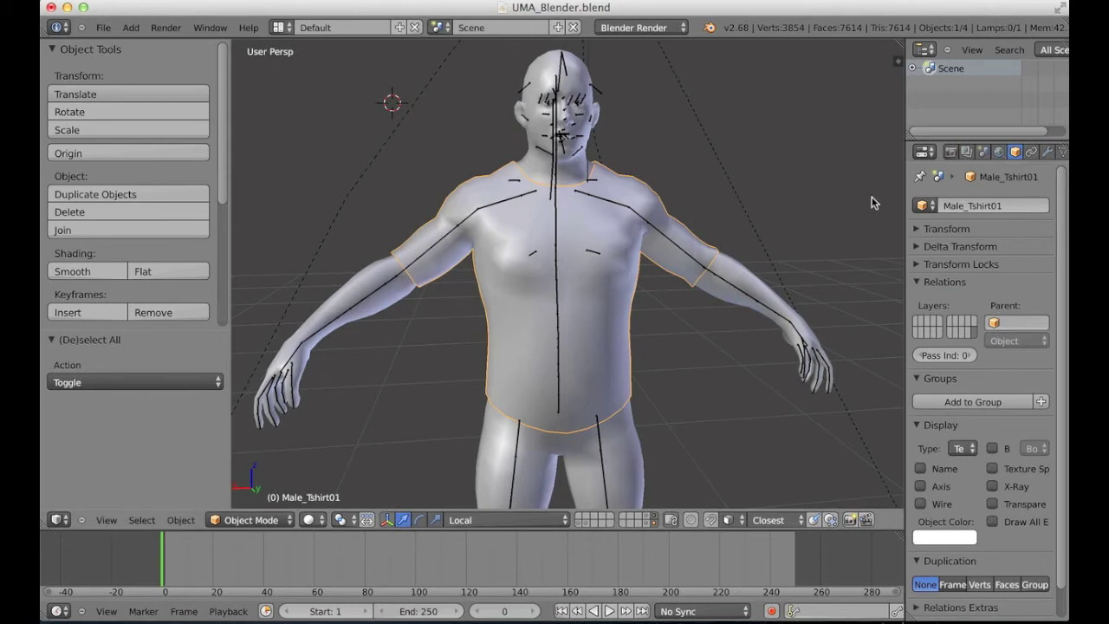
# - Check the shirt's transforms, reselect Male_Tshirt01, and split the viewport into two side-by-side views
pyautogui.press('n')
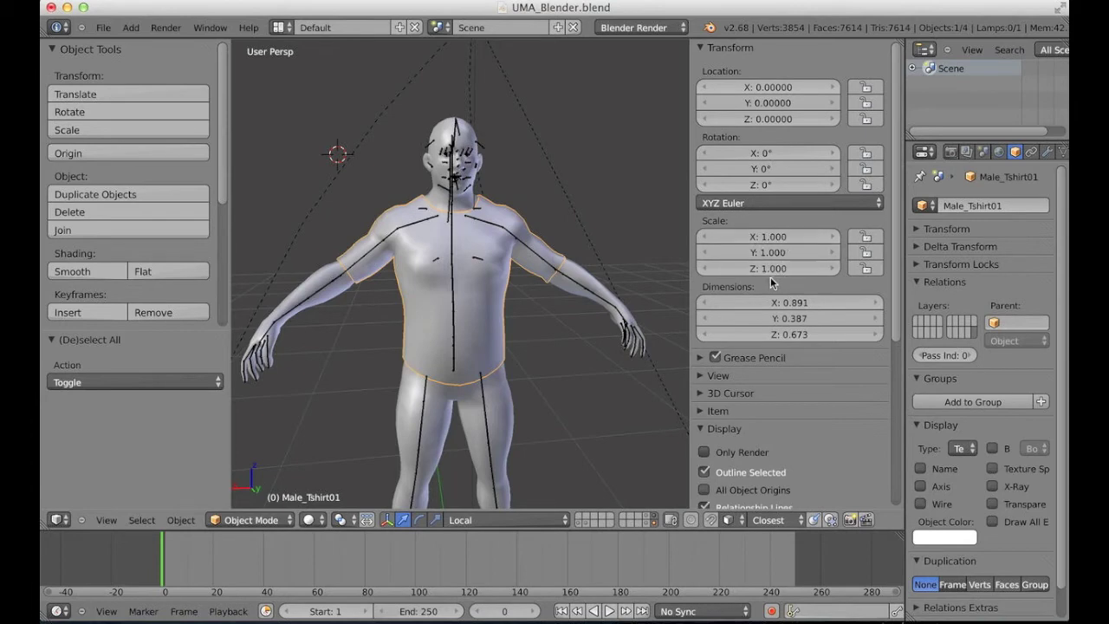
pyautogui.press('n')
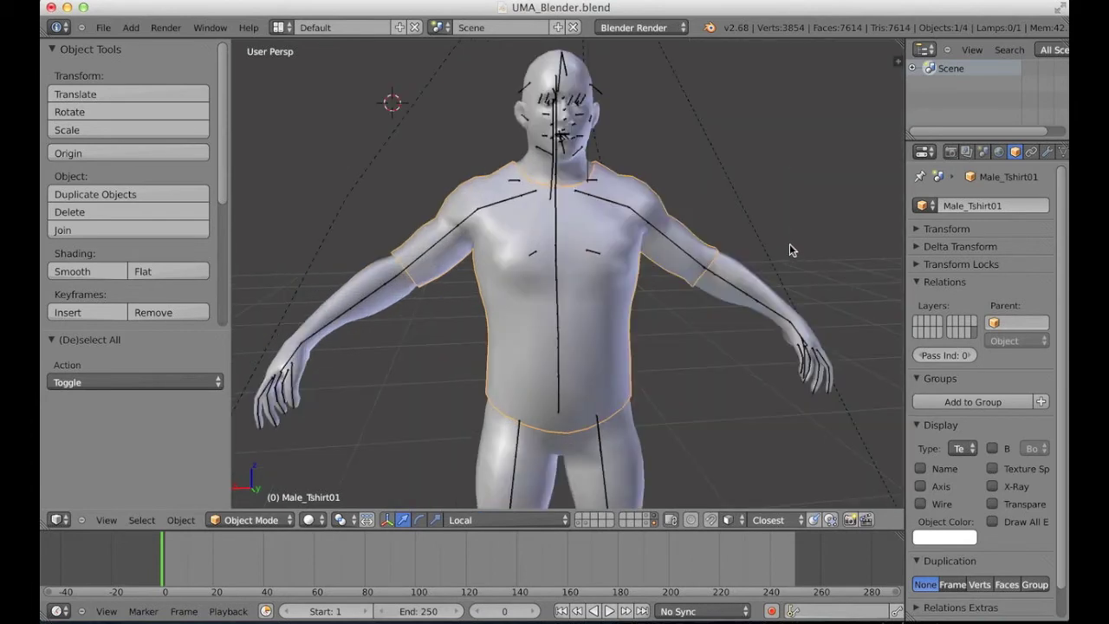
pyautogui.scroll(-3, 521, 327)
pyautogui.scroll(2, 532, 234)
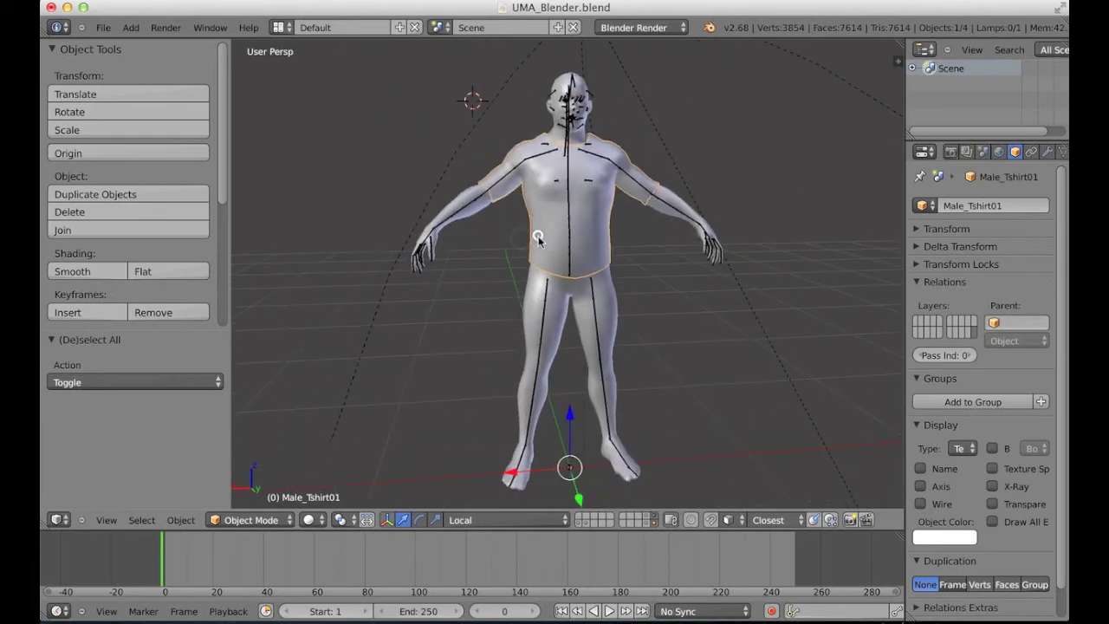
pyautogui.press('a')
pyautogui.moveTo(641, 302)
pyautogui.mouseDown(button='middle')
pyautogui.moveTo(488, 308)
pyautogui.moveTo(629, 313)
pyautogui.mouseUp(button='middle')
pyautogui.scroll(2, 628, 313)
pyautogui.rightClick(619, 274)
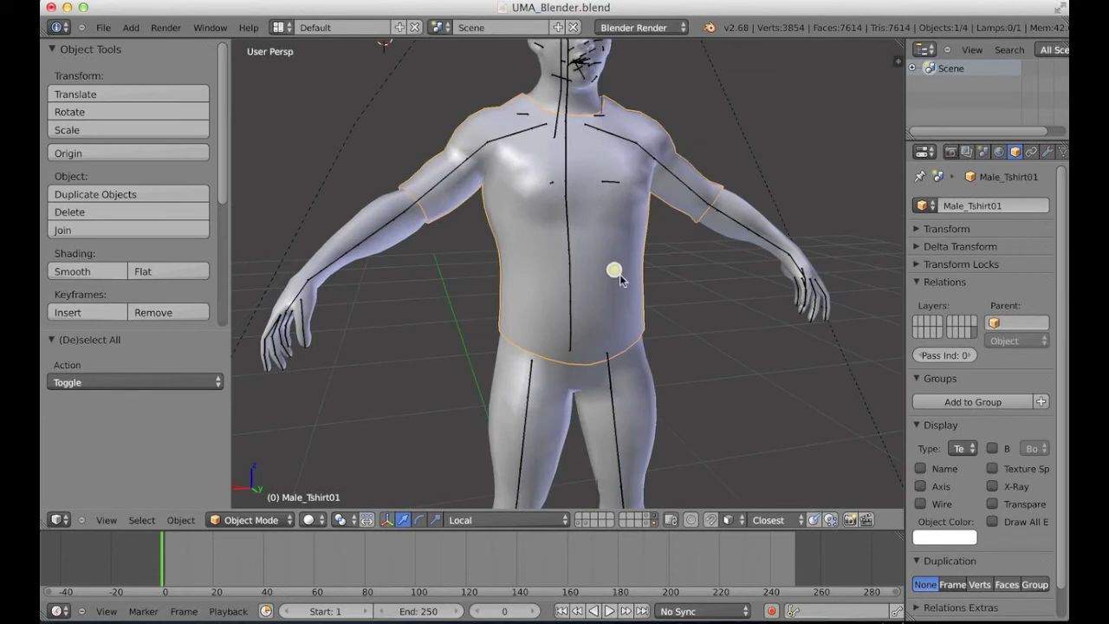
pyautogui.moveTo(620, 274); pyautogui.dragTo(610, 304, button='middle')
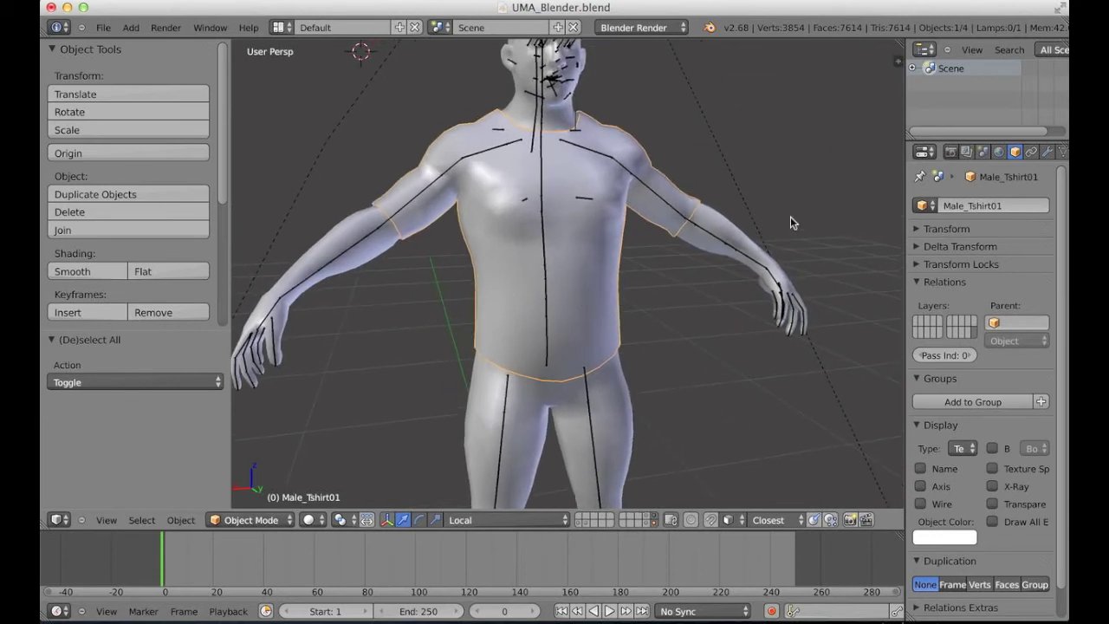
pyautogui.moveTo(899, 45); pyautogui.dragTo(544, 39)
# - Hide the tool shelf and turn the right-hand view into a UV editor
pyautogui.press('t')
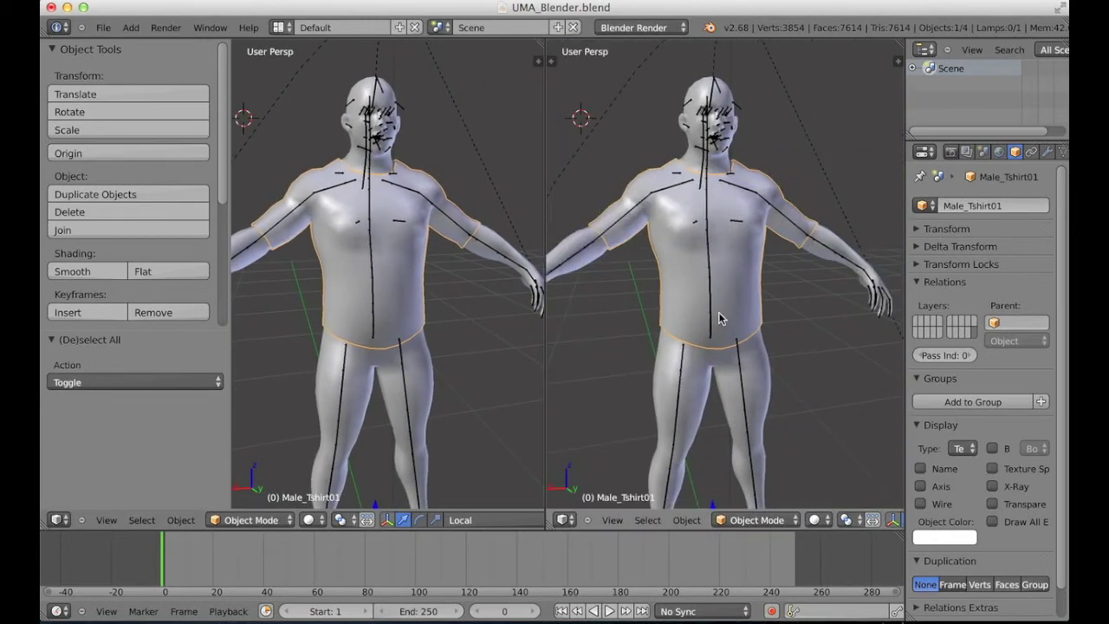
pyautogui.click(565, 520)
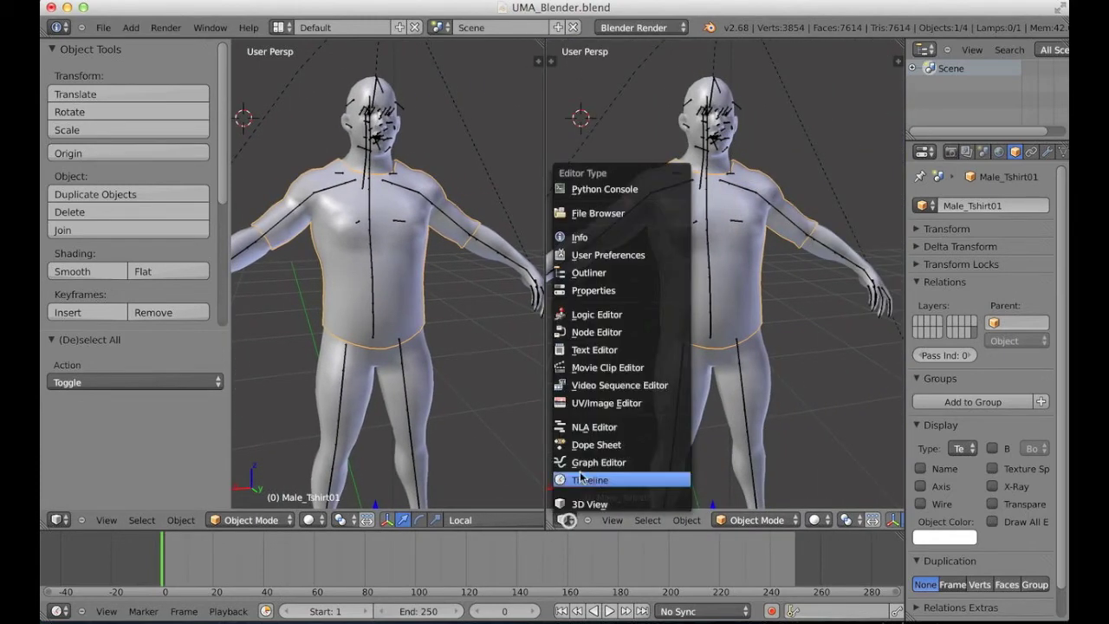
pyautogui.click(599, 404)
# - Put the T-shirt in Edit Mode to display its UV islands, zooming in on the layout
pyautogui.press('Tab')
pyautogui.press('Tab')
pyautogui.scroll(3, 445, 240)
pyautogui.rightClick(457, 263)
pyautogui.rightClick(459, 269)
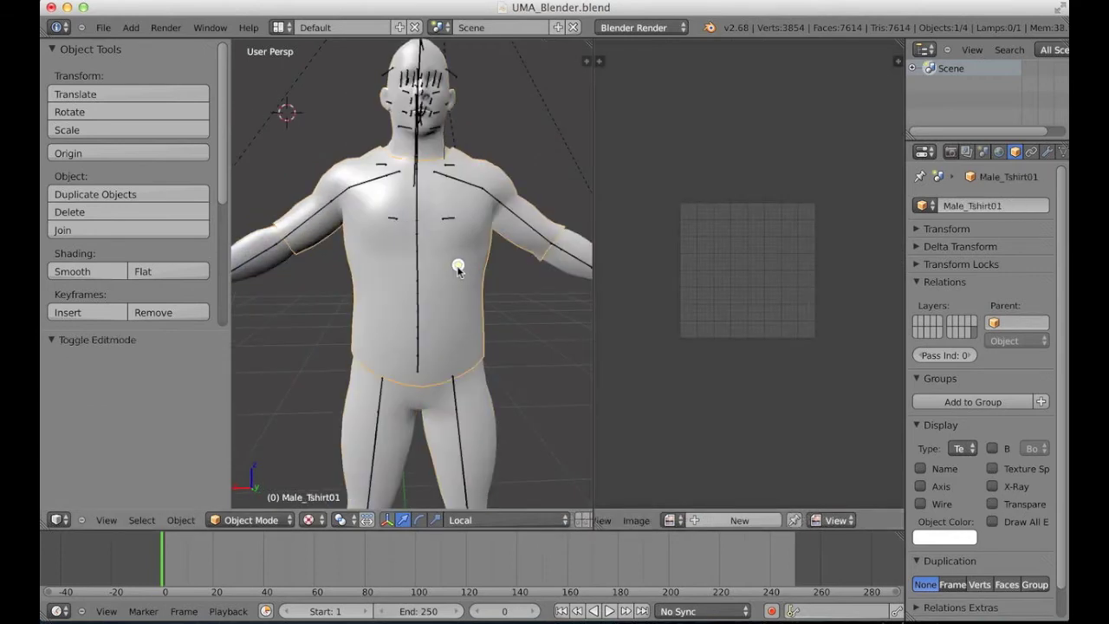
pyautogui.press('Tab')
pyautogui.scroll(3, 700, 295)
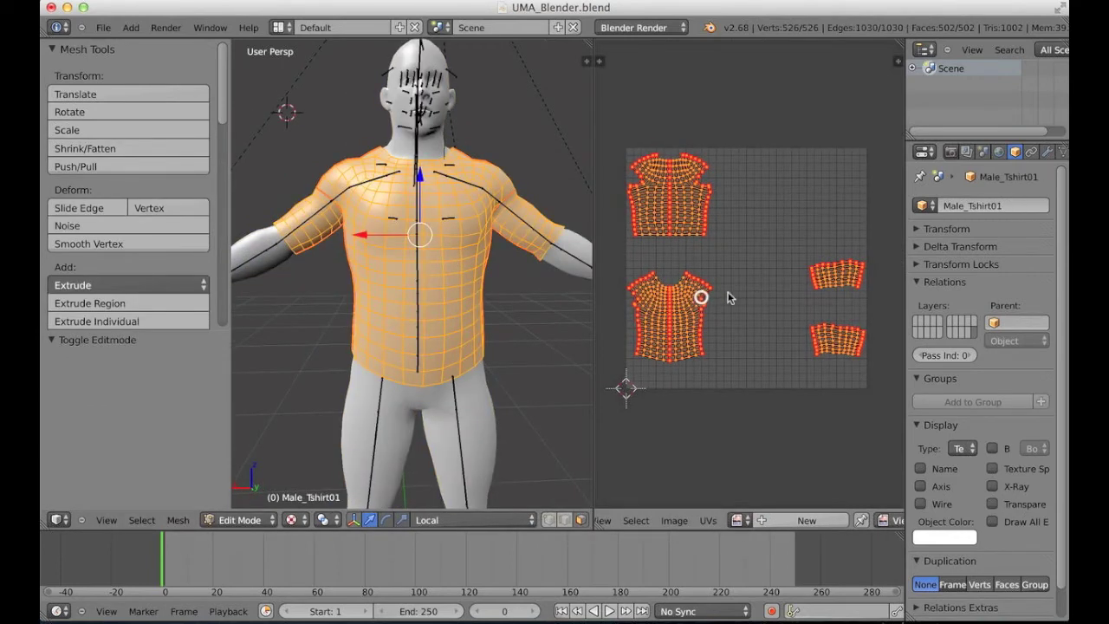
pyautogui.scroll(2, 749, 288)
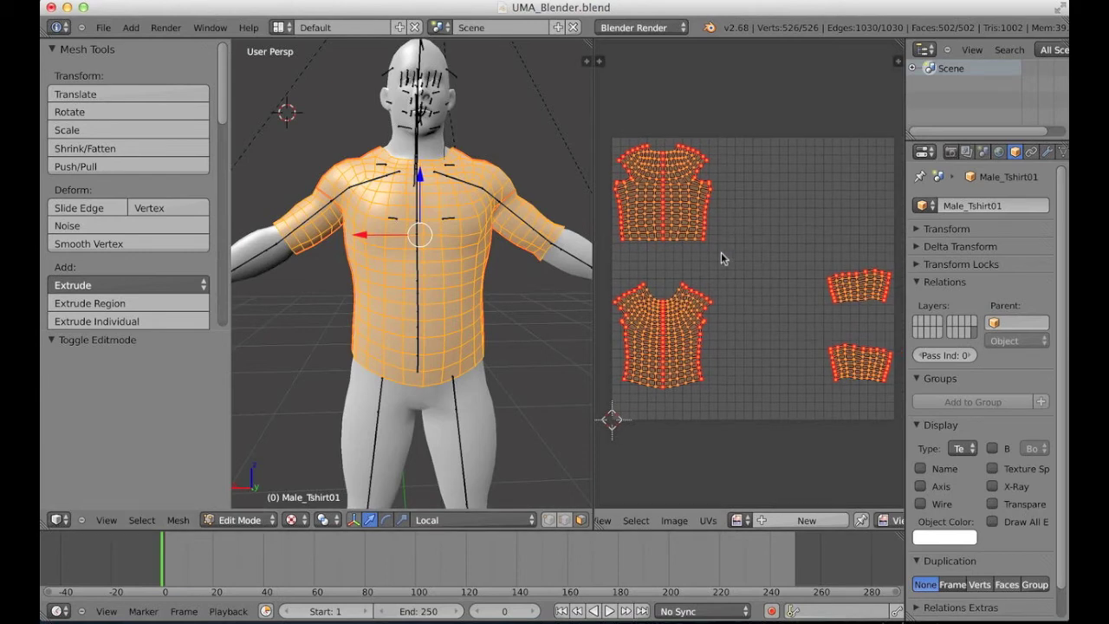
pyautogui.scroll(1, 721, 255)
pyautogui.moveTo(733, 239); pyautogui.dragTo(724, 250, button='middle')
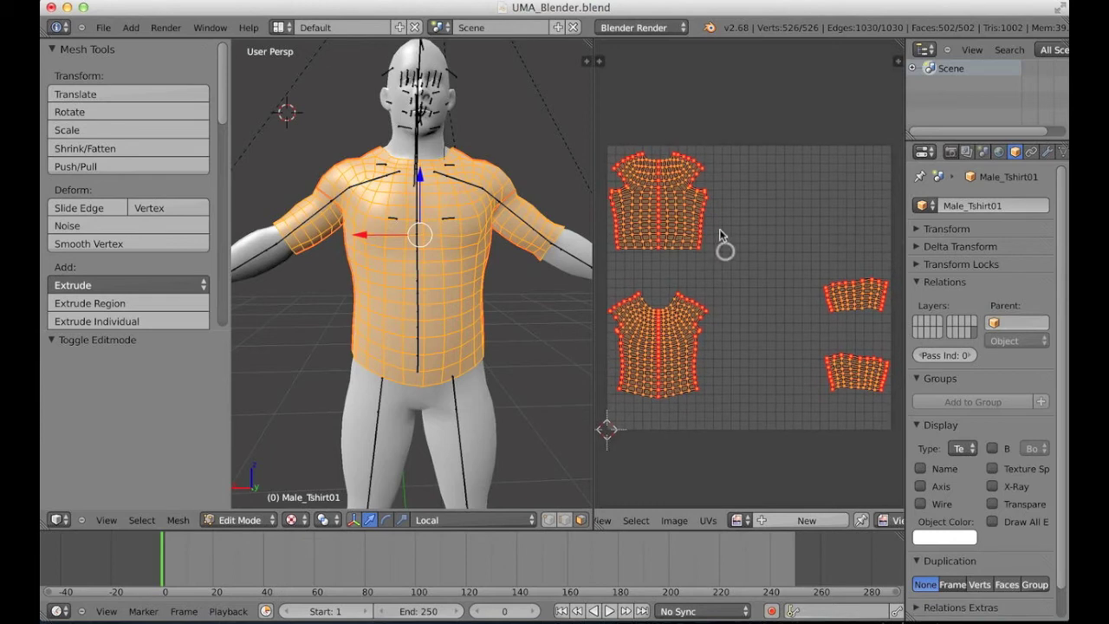
# - Review the shirt's UV islands again from a three-quarter view, then leave Edit Mode for Object Mode
pyautogui.press('Tab')
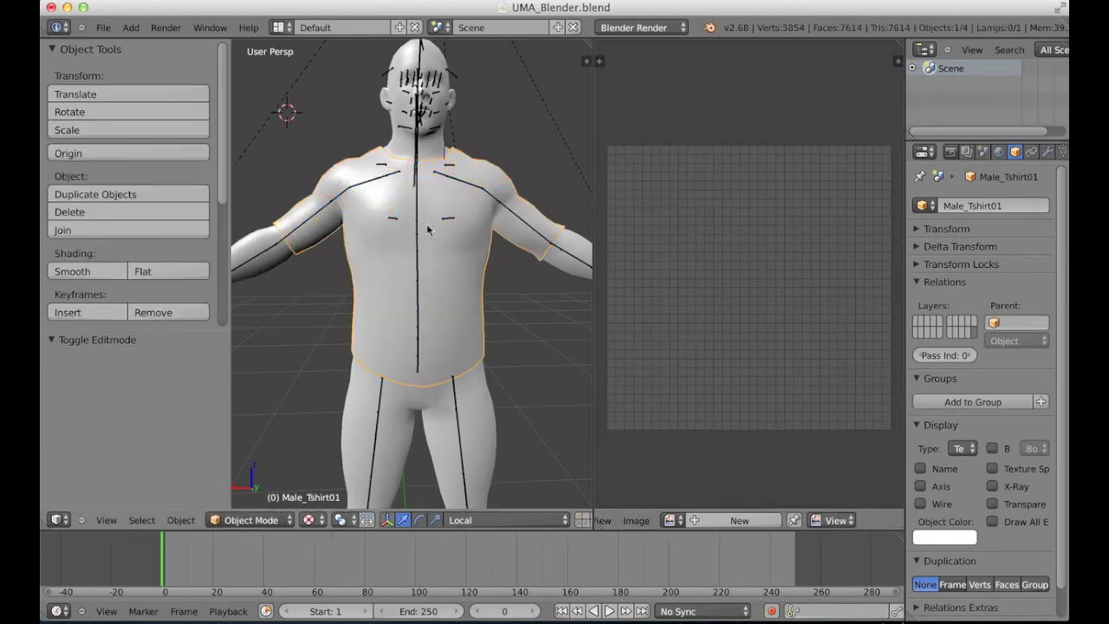
pyautogui.scroll(-2, 409, 241)
pyautogui.scroll(2, 416, 248)
pyautogui.scroll(-2, 416, 248)
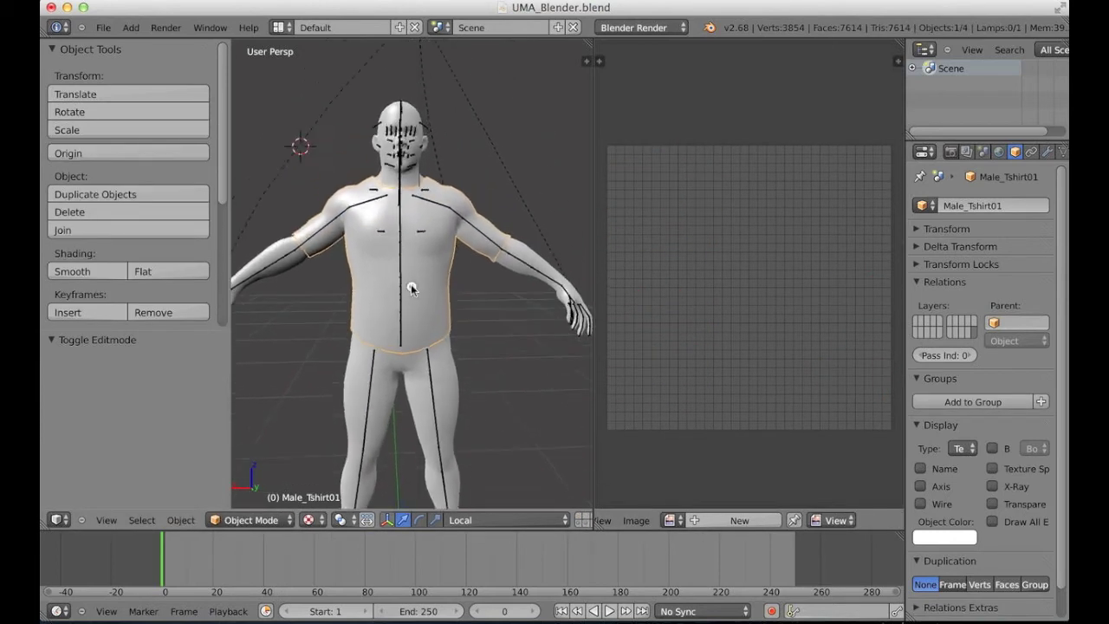
pyautogui.scroll(2, 408, 295)
pyautogui.moveTo(404, 305); pyautogui.dragTo(423, 320, button='middle')
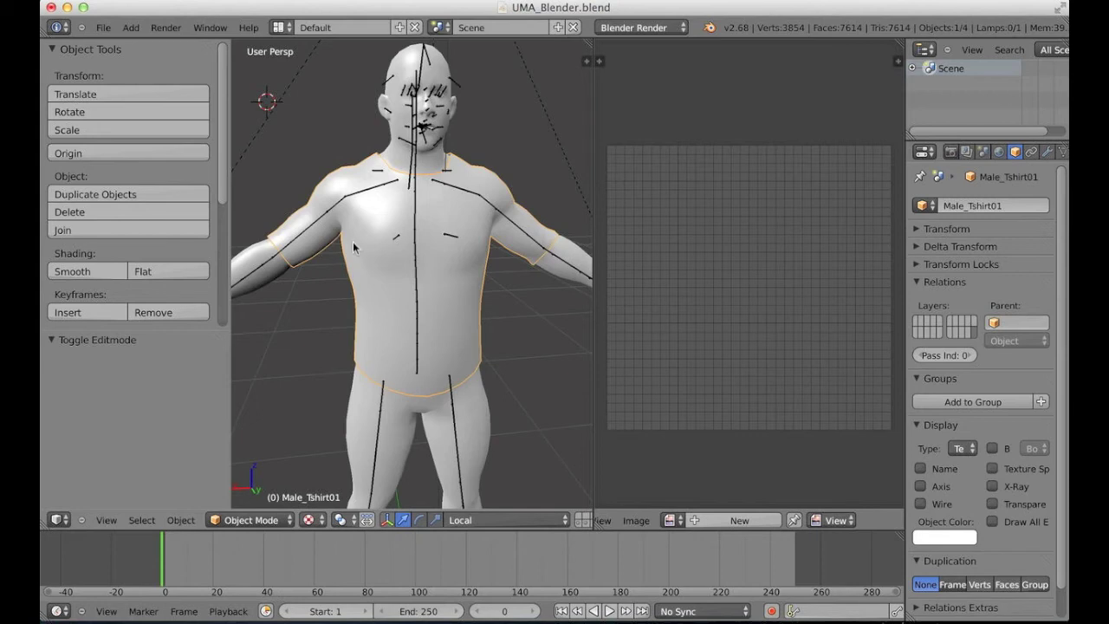
pyautogui.rightClick(359, 269)
pyautogui.rightClick(363, 277)
pyautogui.press('Tab')
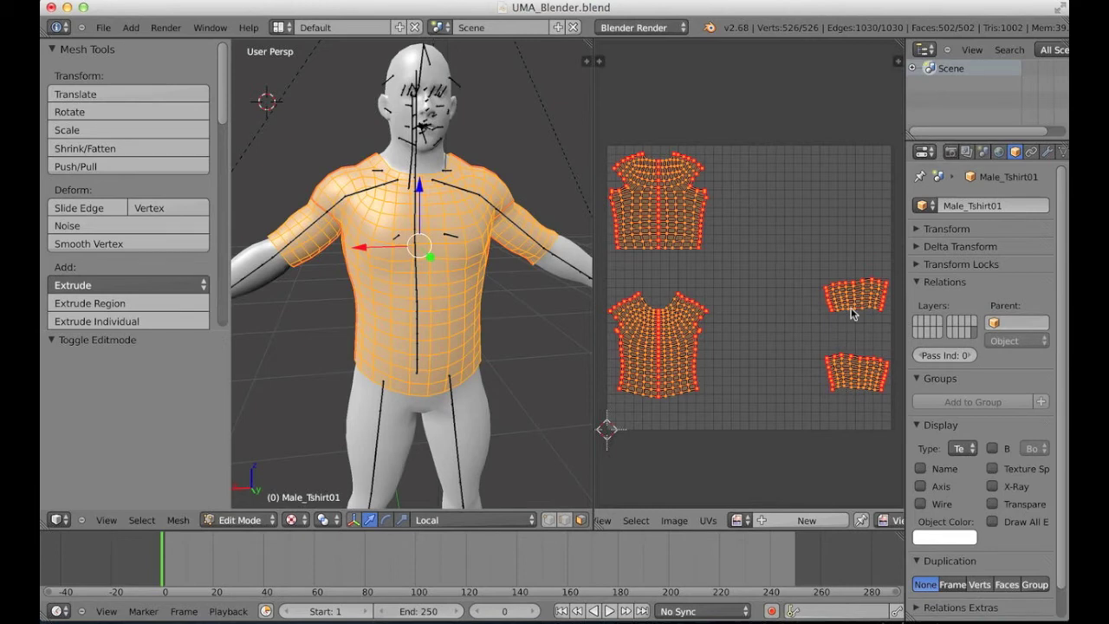
pyautogui.press('Tab')
pyautogui.scroll(-4, 398, 243)
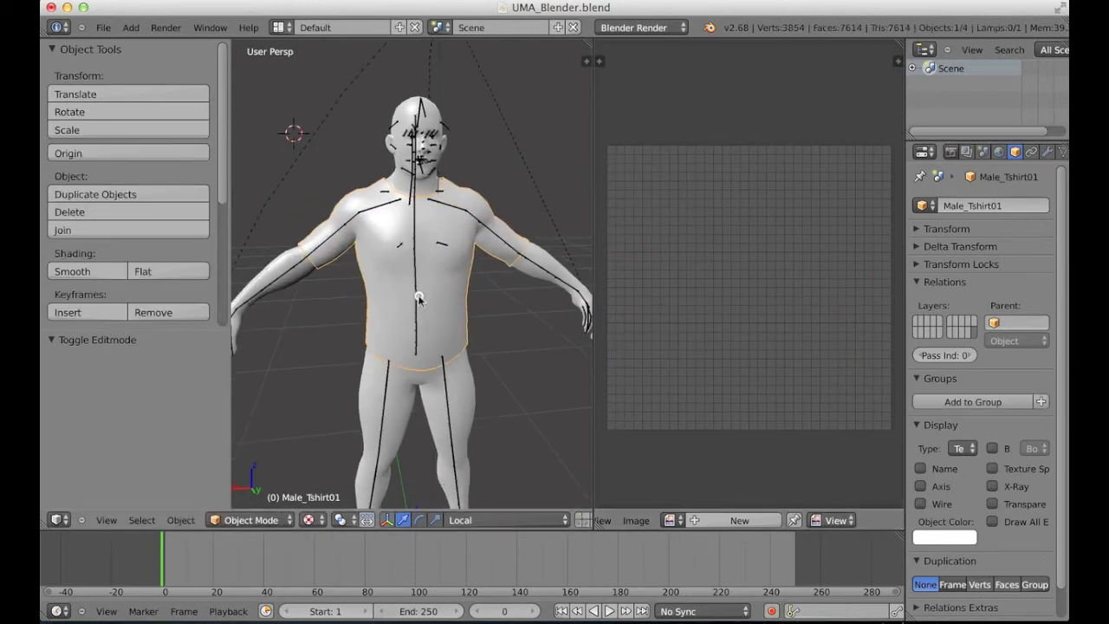
# - Reselect the T-shirt and start an Autodesk FBX export from the File menu
pyautogui.press('a')
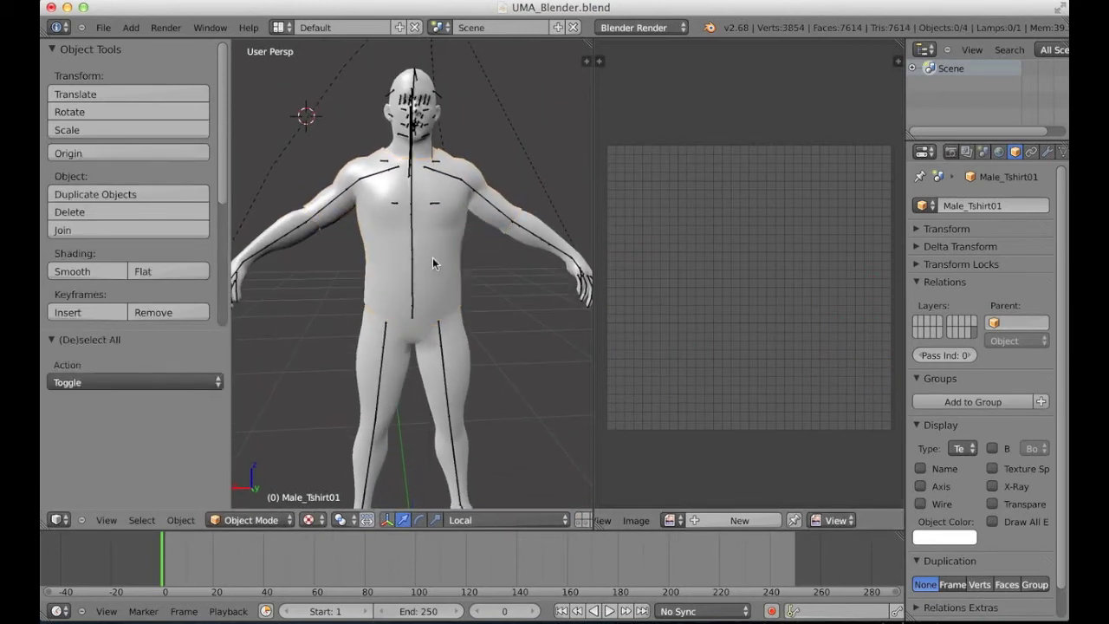
pyautogui.press('a')
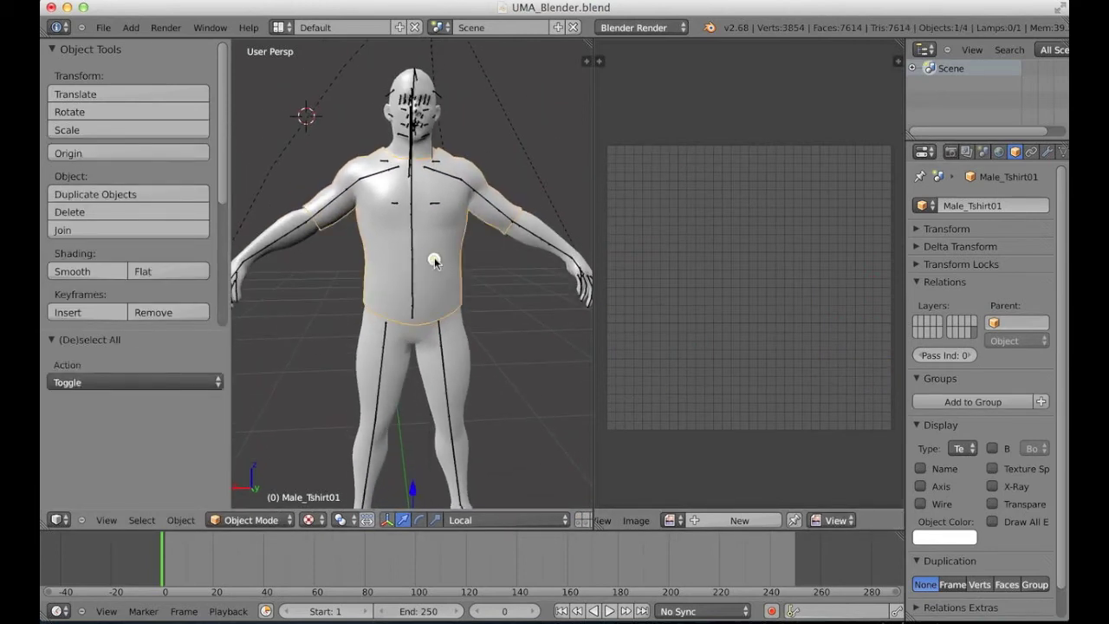
pyautogui.click(103, 27)
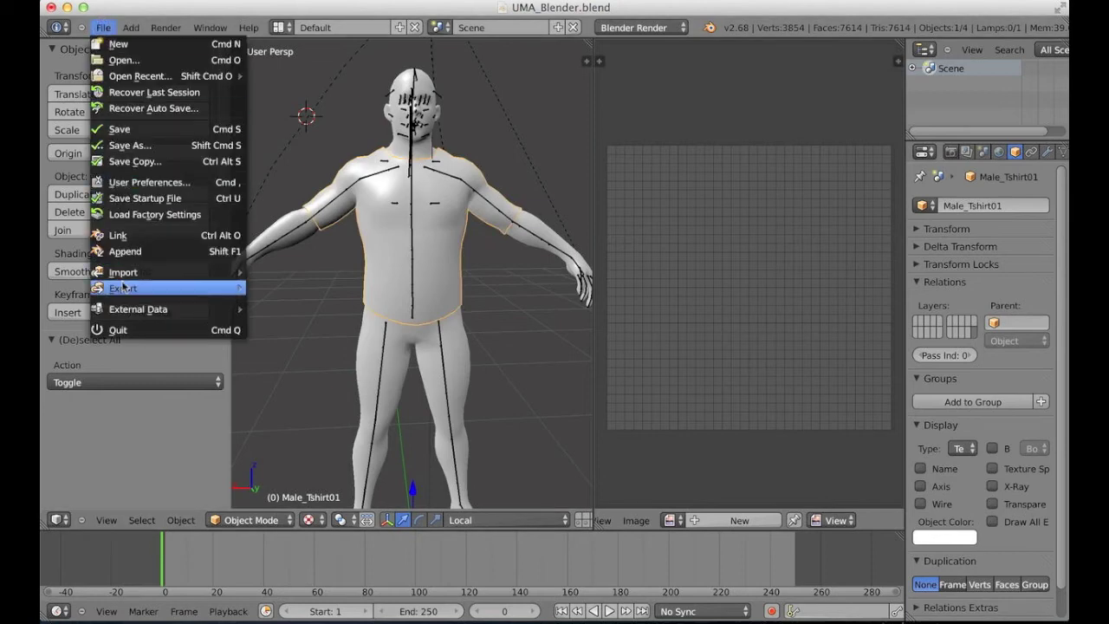
pyautogui.moveTo(139, 287)
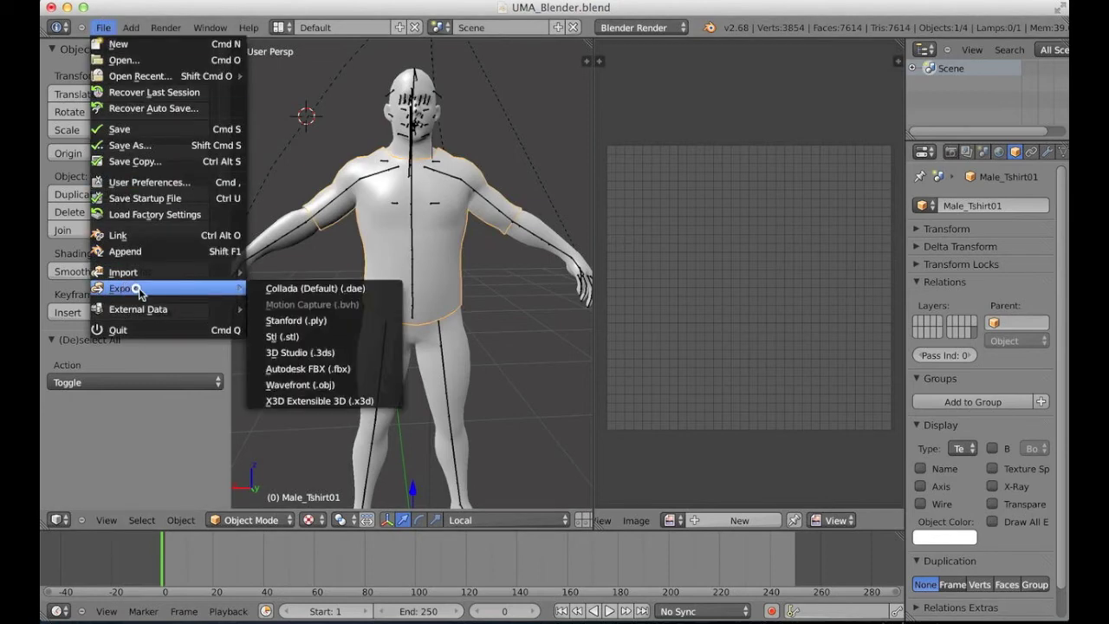
pyautogui.click(304, 368)
pyautogui.moveTo(226, 290); pyautogui.dragTo(205, 434)
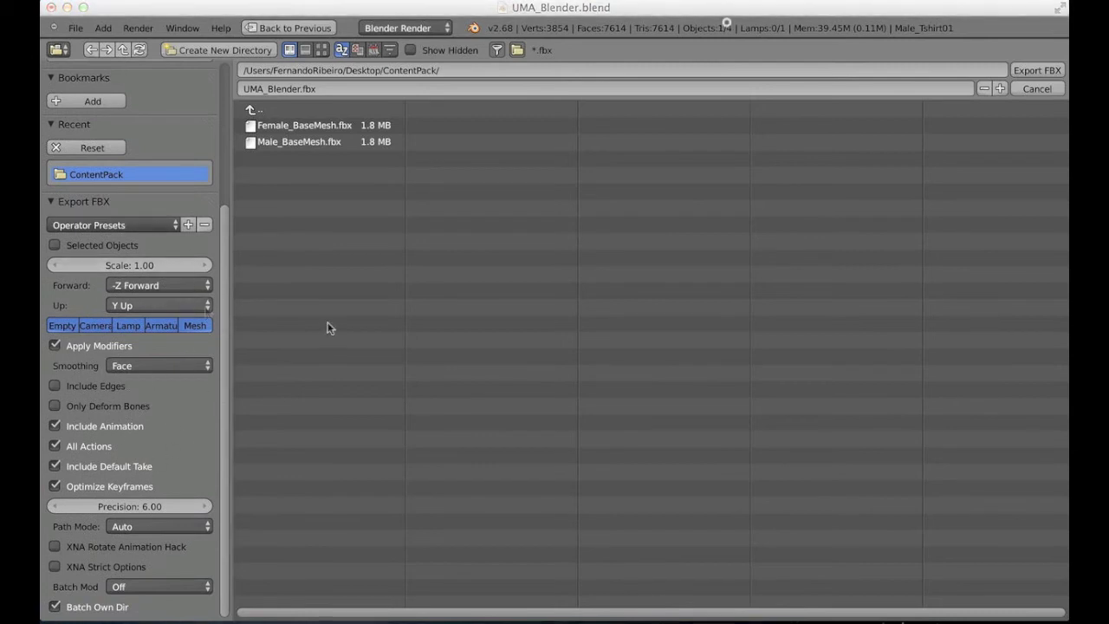
# - Set Forward to Z Forward and uncheck Include Animation, All Actions, Include Default Take and Optimize Keyframes
pyautogui.click(140, 286)
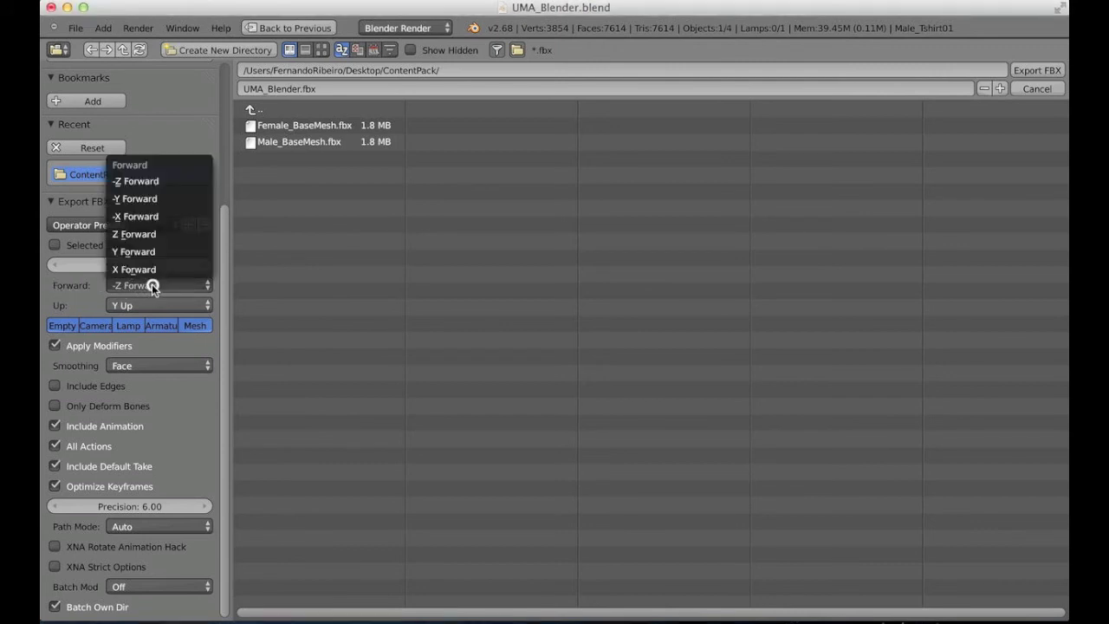
pyautogui.click(121, 234)
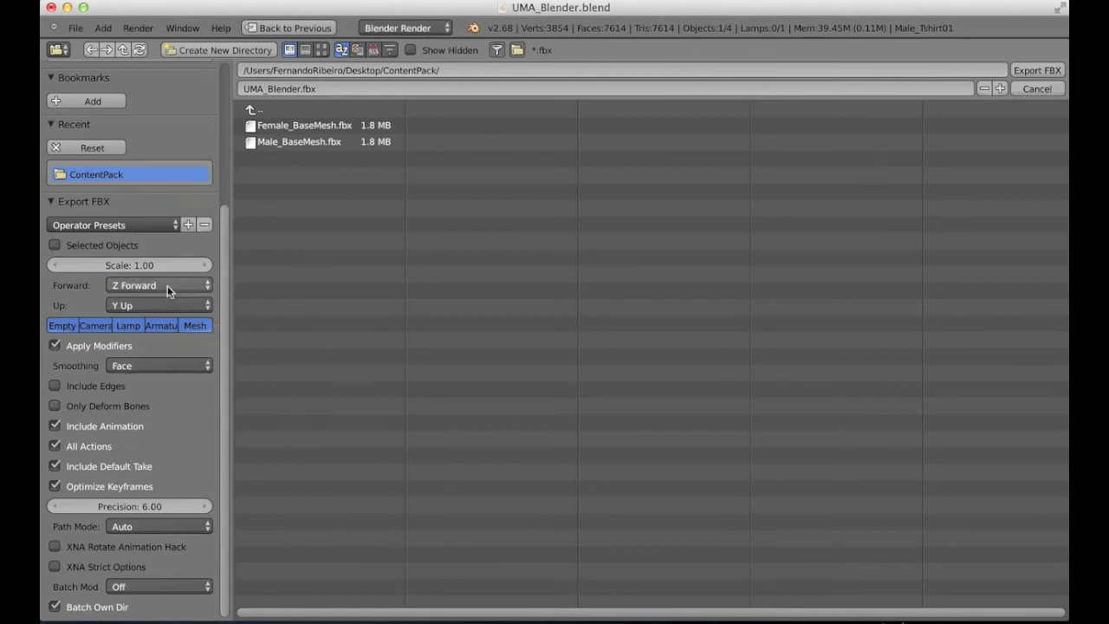
pyautogui.click(91, 427)
pyautogui.click(91, 447)
pyautogui.click(92, 468)
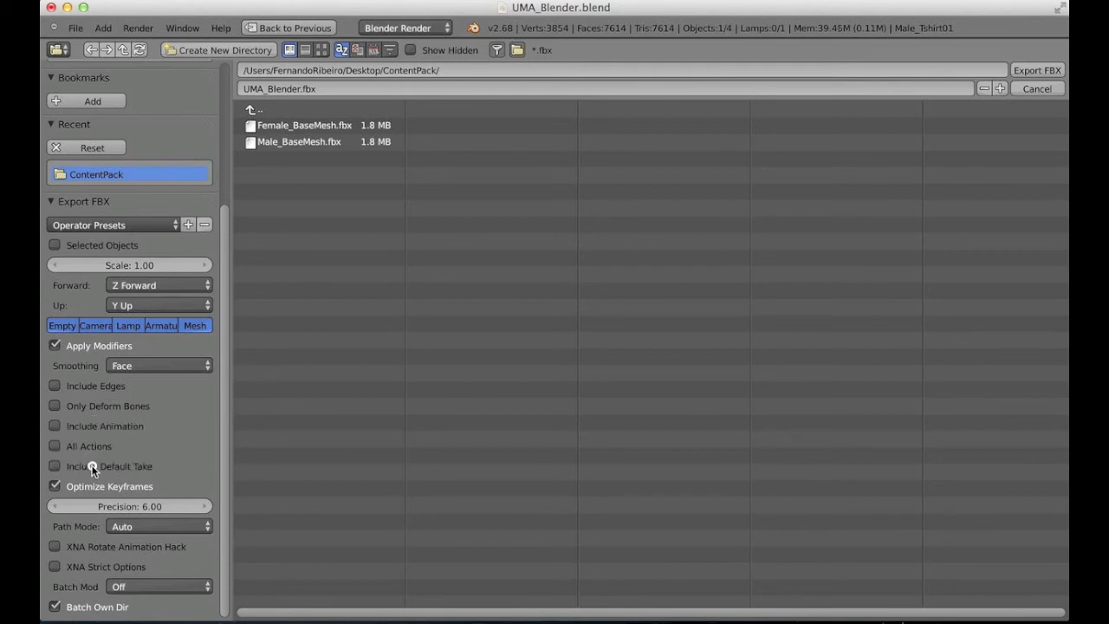
pyautogui.click(90, 485)
# - Name the file MaleTshirt01, tick Selected Objects, and export the FBX
pyautogui.scroll(3, 226, 443)
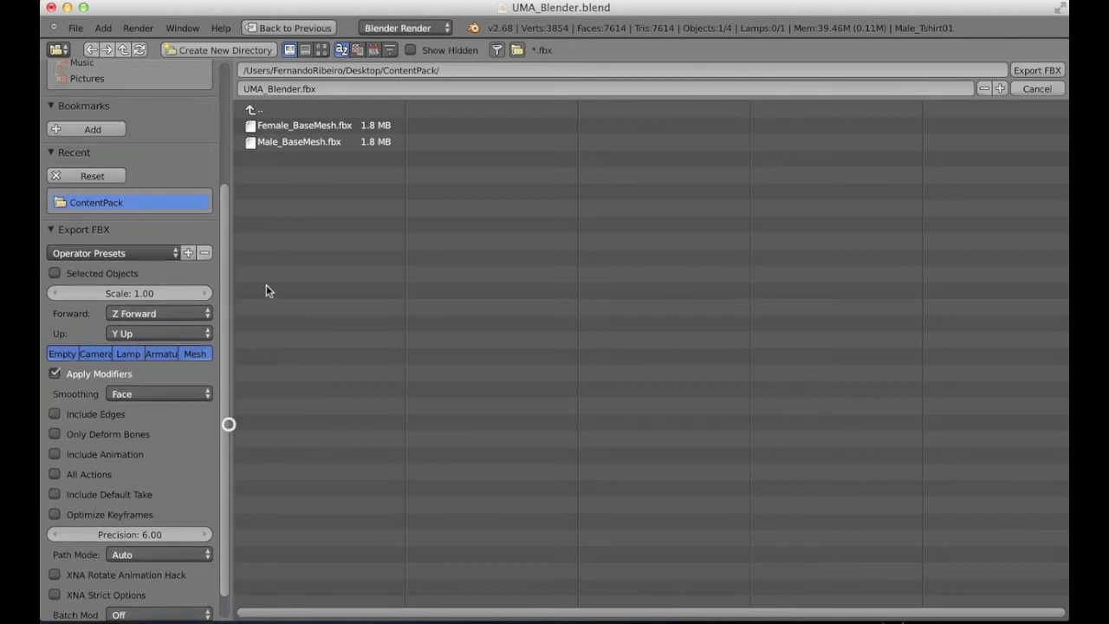
pyautogui.doubleClick(277, 90)
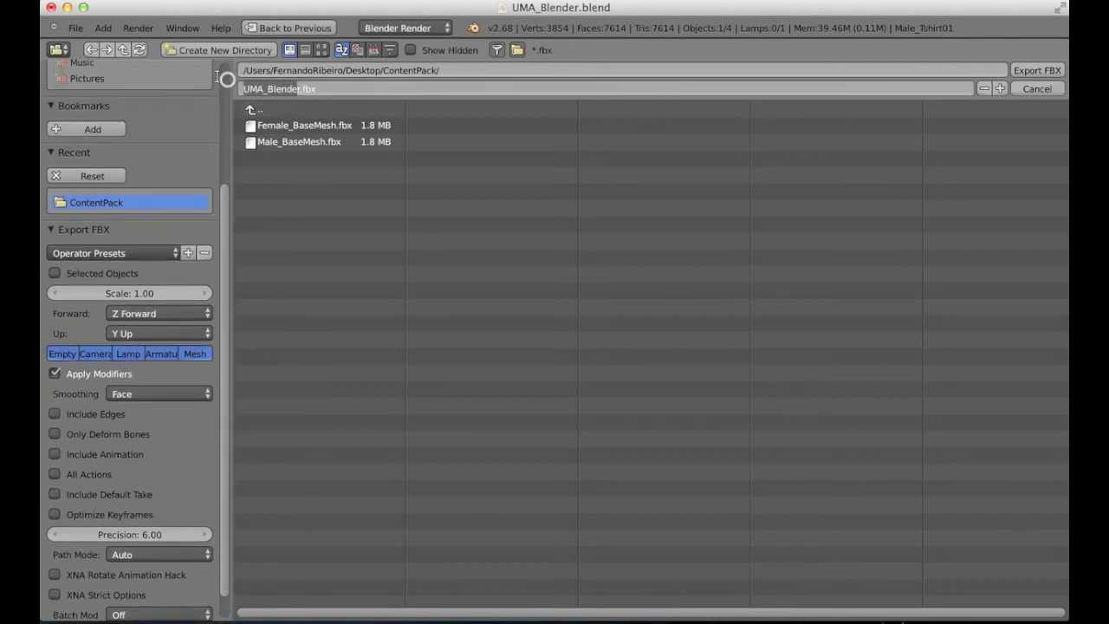
pyautogui.write('r')
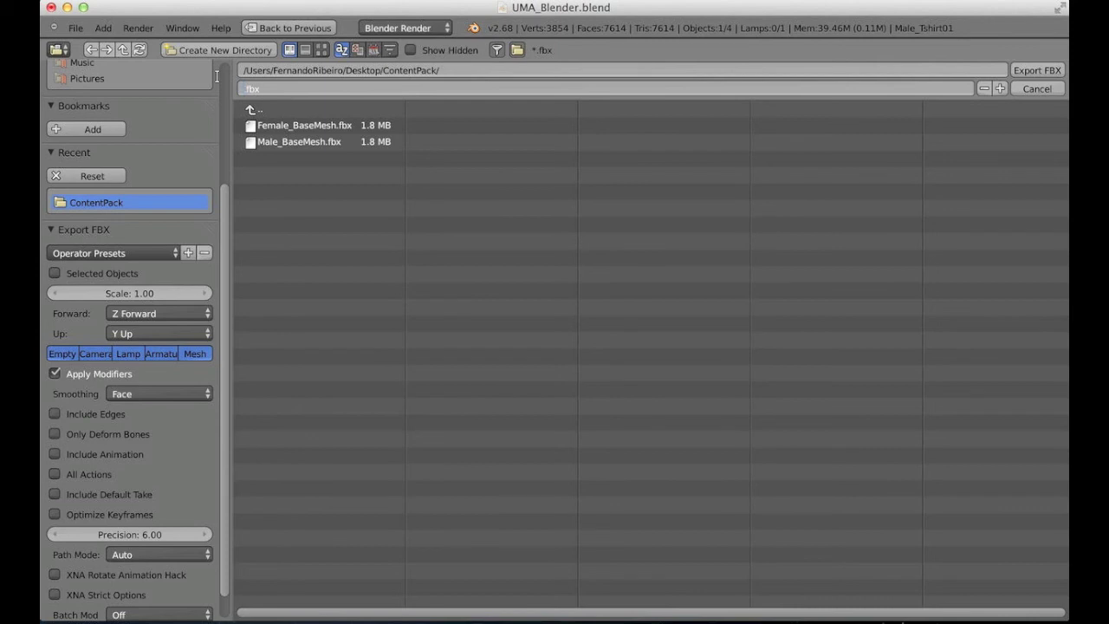
pyautogui.write('MaleTshirt01')
pyautogui.click(113, 273)
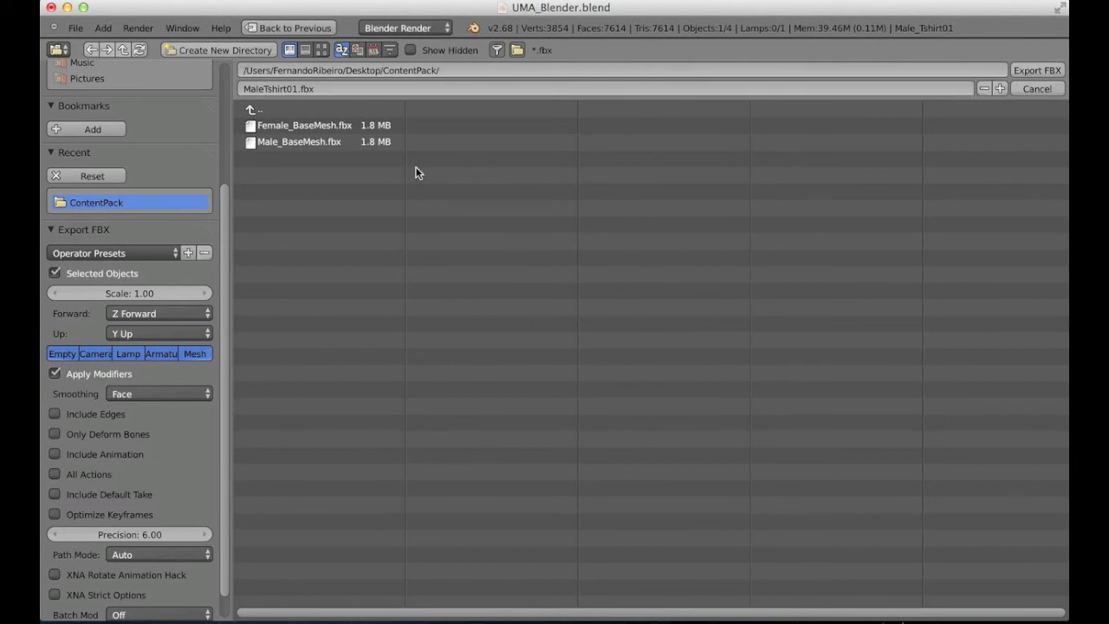
pyautogui.click(1033, 70)
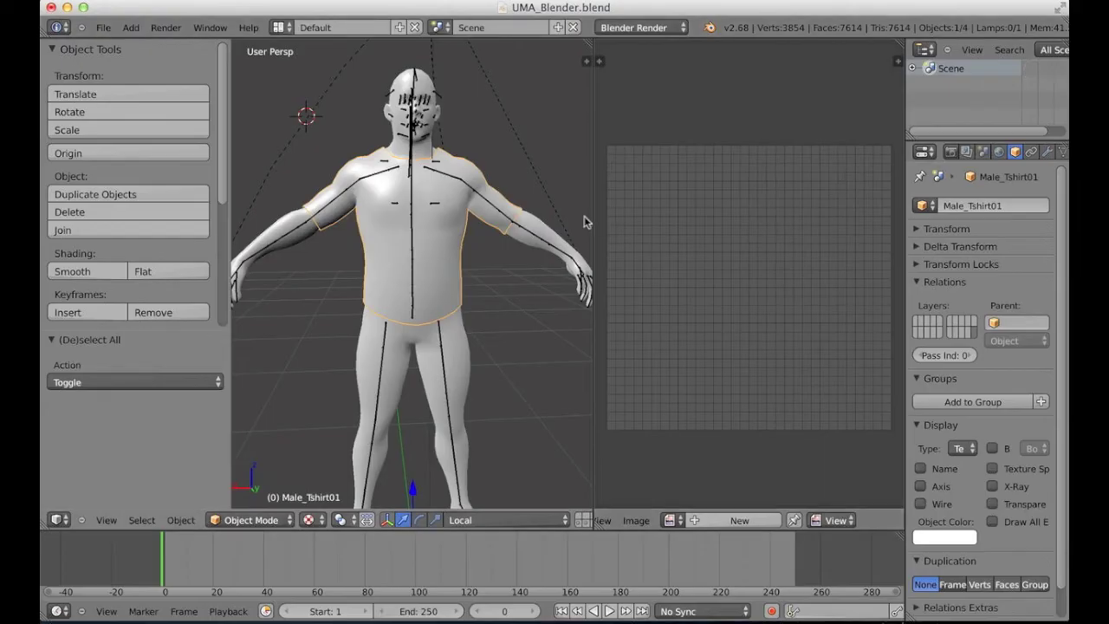
# - Select UMA_Male_Rig and switch it from Pose Mode to Object Mode, leaving it in place
pyautogui.scroll(5, 402, 248)
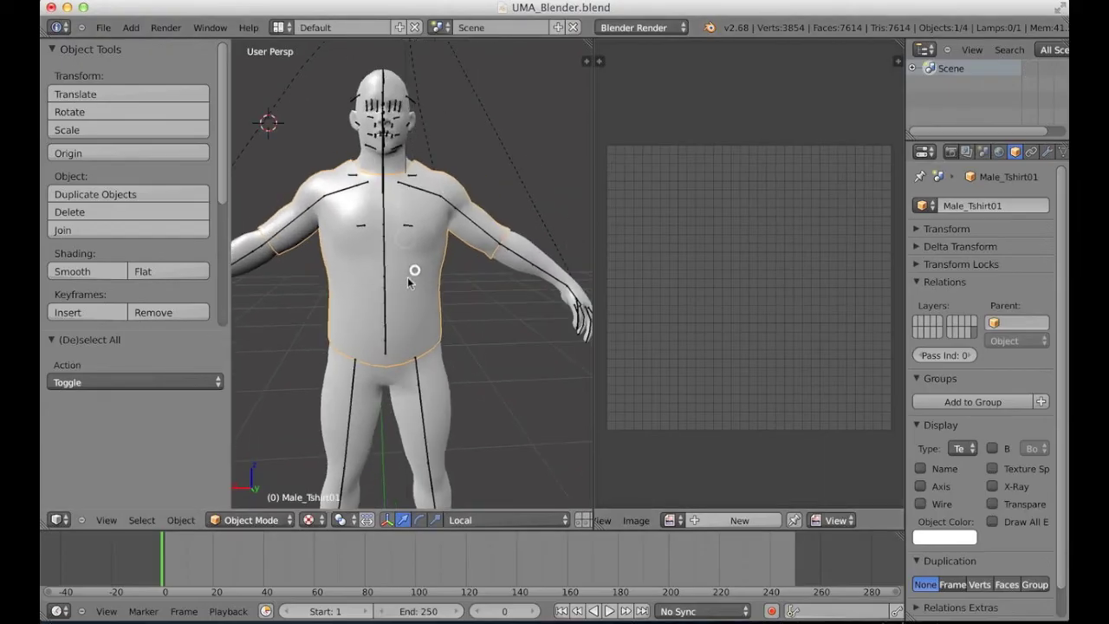
pyautogui.scroll(1, 420, 289)
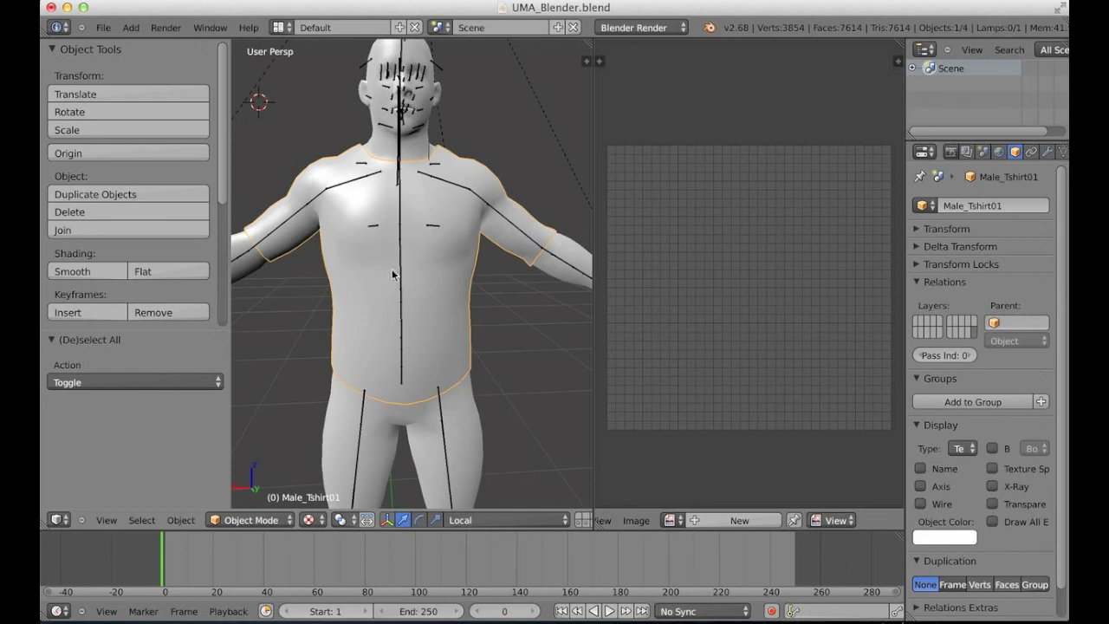
pyautogui.moveTo(394, 273); pyautogui.dragTo(299, 220, button='middle')
pyautogui.rightClick(299, 219)
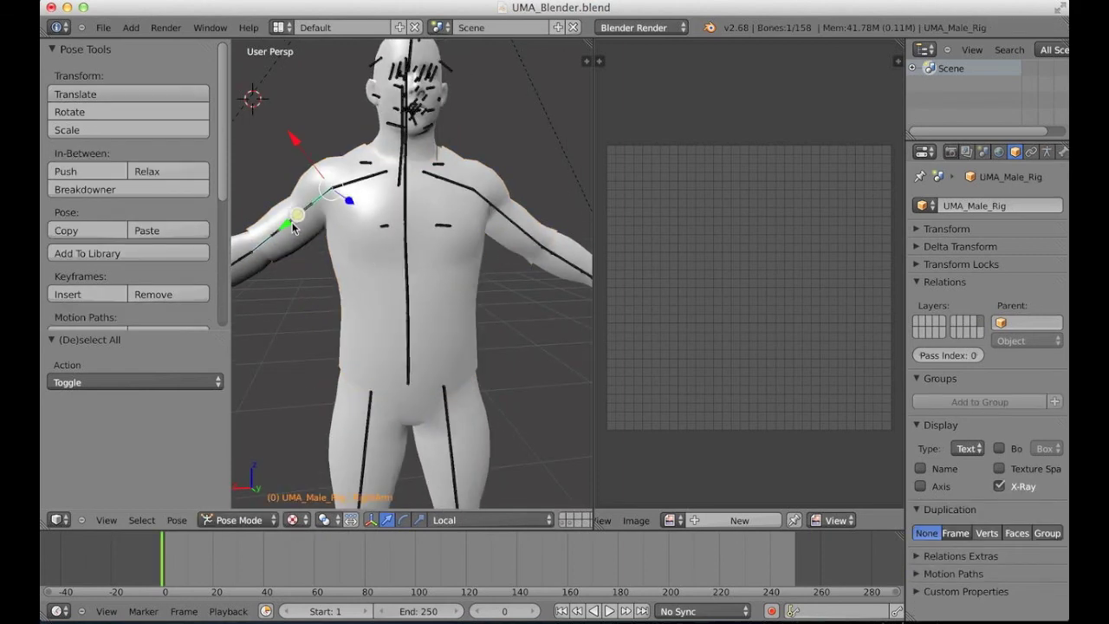
pyautogui.click(232, 519)
pyautogui.click(222, 506)
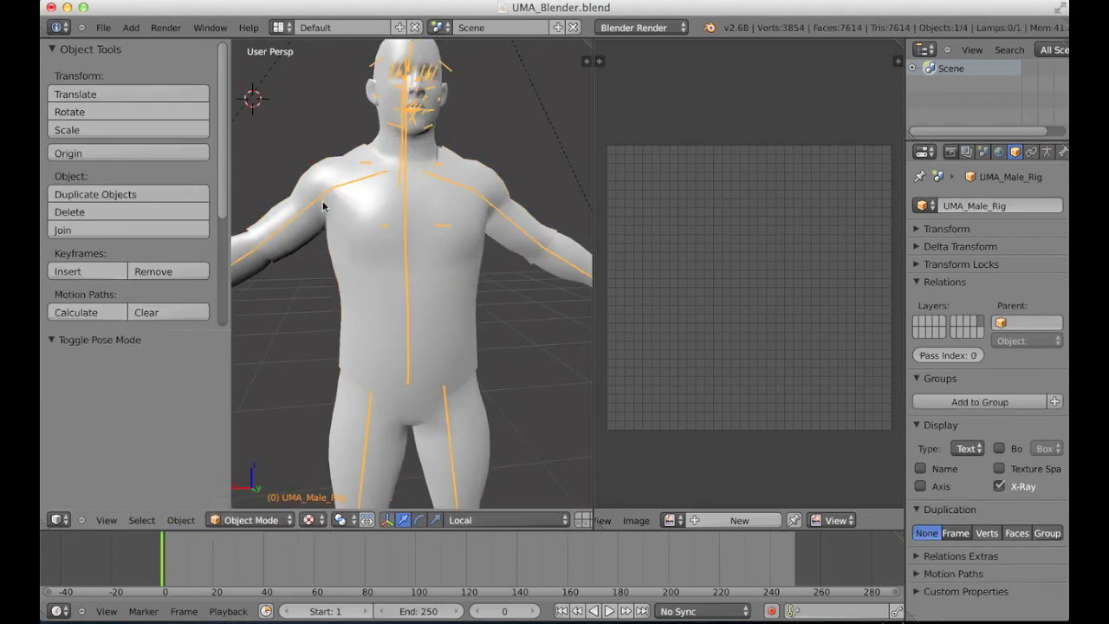
pyautogui.press('g')
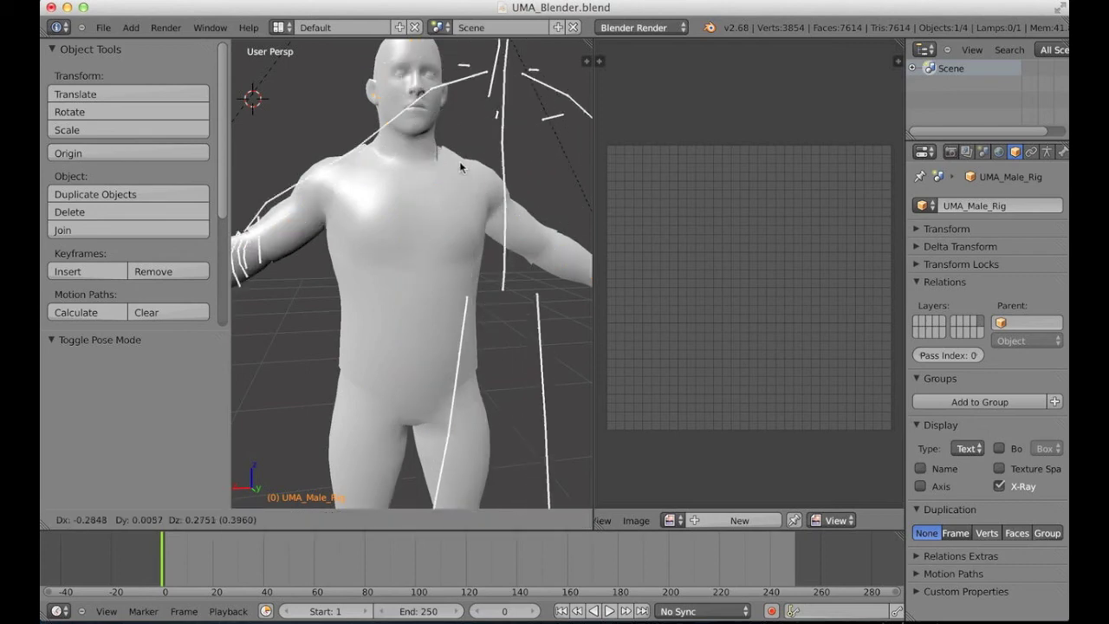
pyautogui.press('Escape')
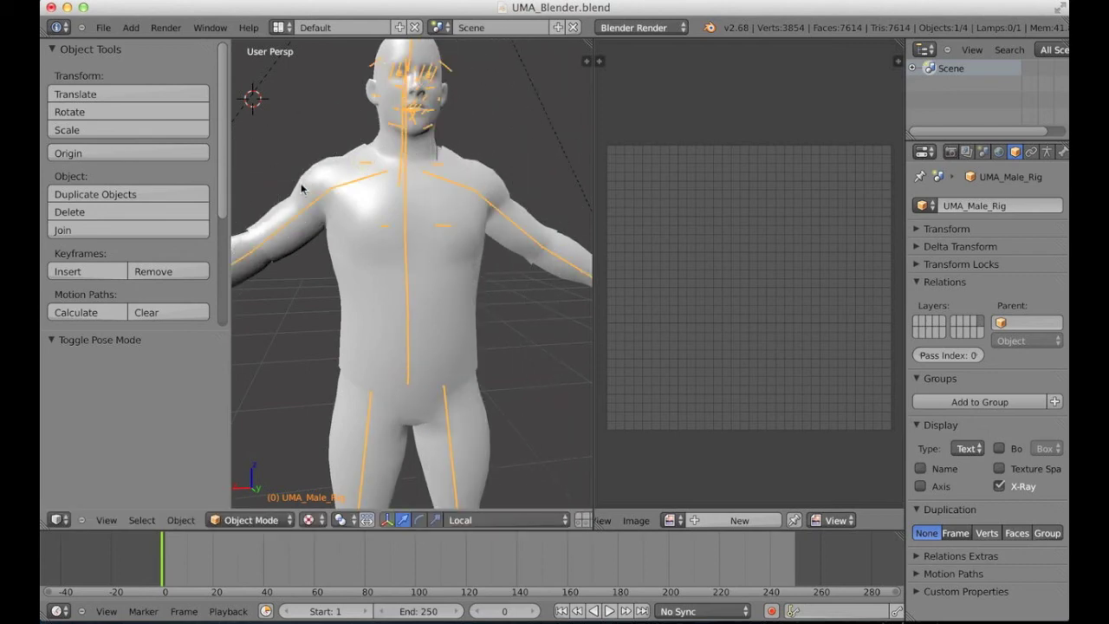
# - Add Male_Tshirt01 to the selection with the rig, keeping both in their original positions
pyautogui.keyDown('shift'); pyautogui.rightClick(302, 188); pyautogui.keyUp('shift')
pyautogui.moveTo(333, 241); pyautogui.dragTo(331, 274, button='middle')
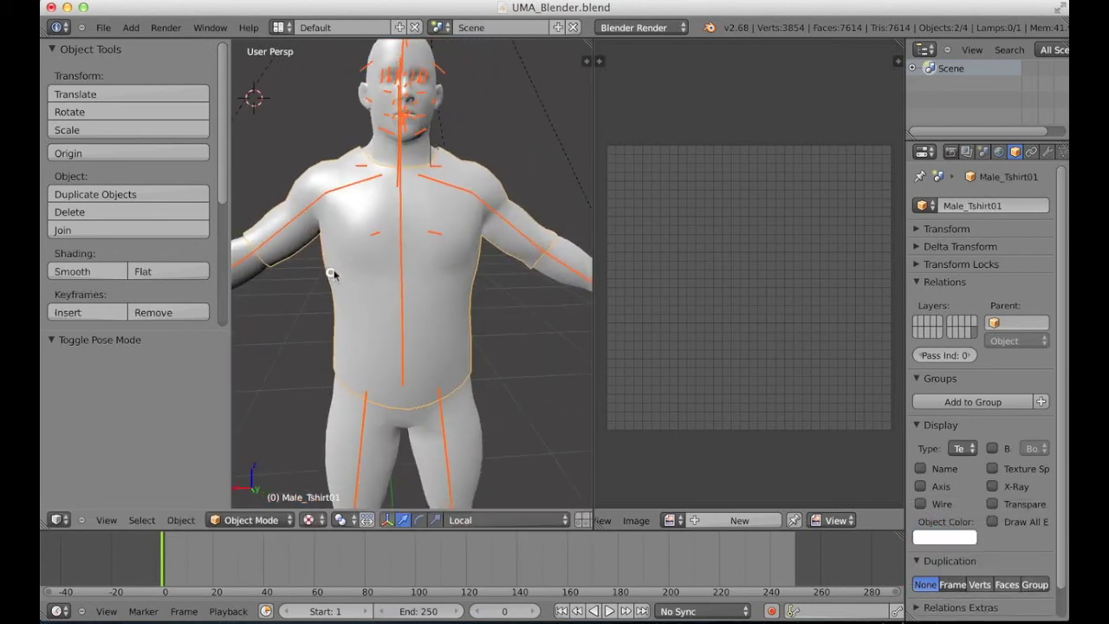
pyautogui.press('g')
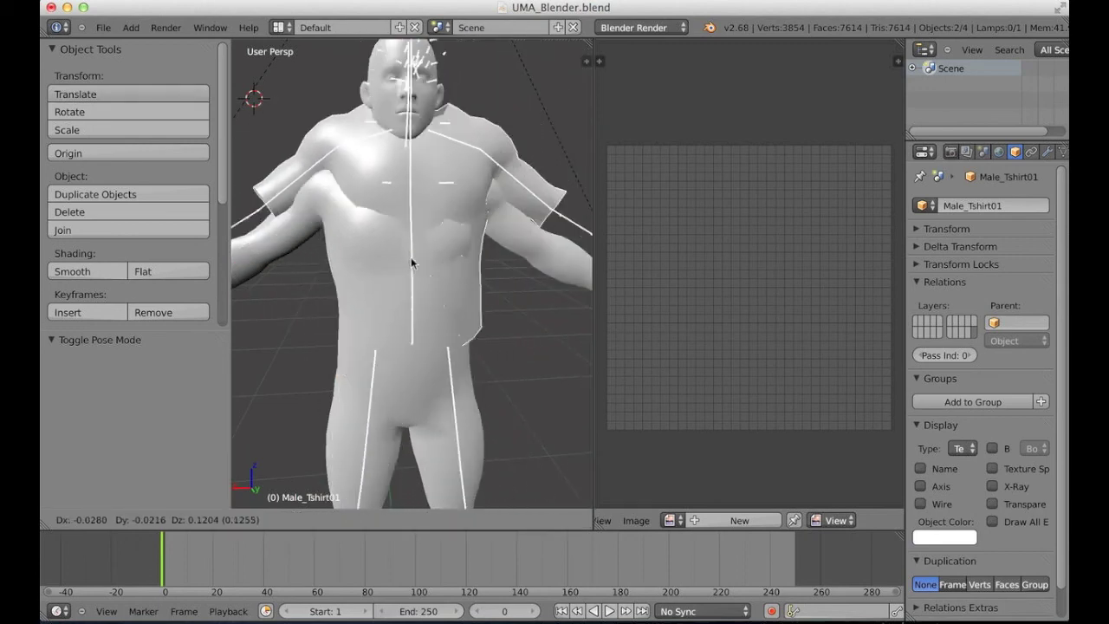
pyautogui.click(413, 253)
pyautogui.click(103, 27)
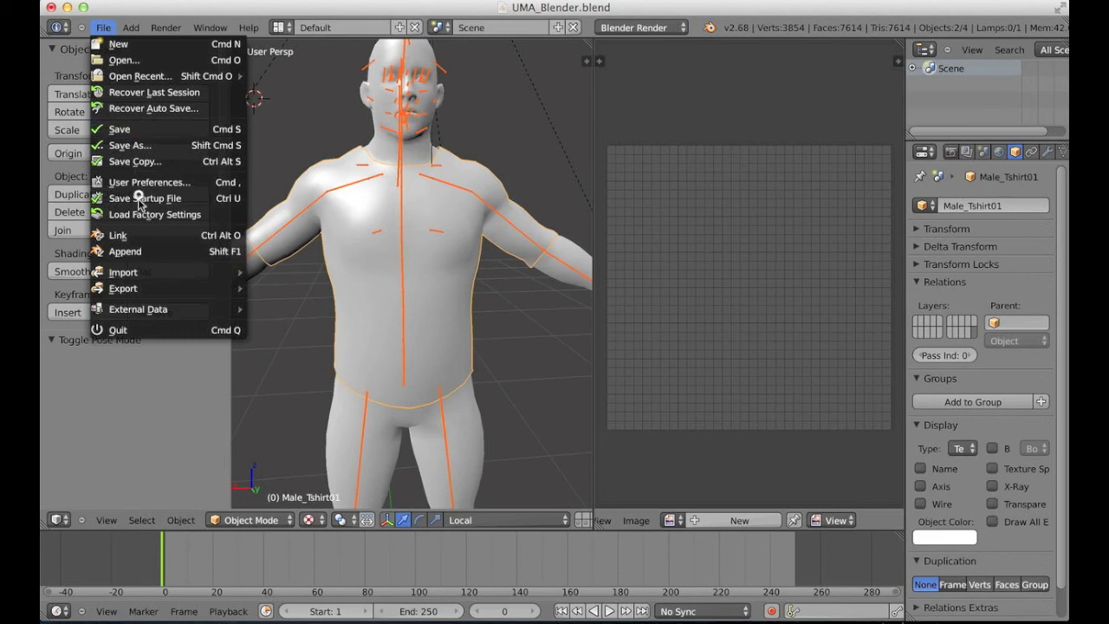
# - Export the selected rig and T-shirt as Autodesk FBX, overwriting MaleTshirt01.fbx
pyautogui.moveTo(154, 290)
pyautogui.click(325, 367)
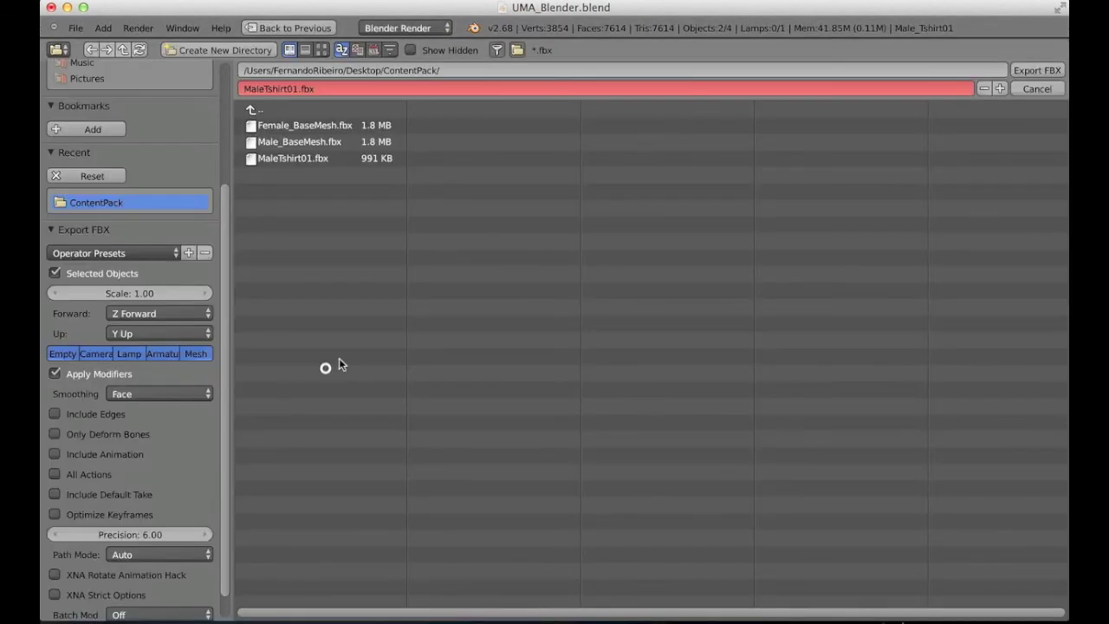
pyautogui.click(297, 159)
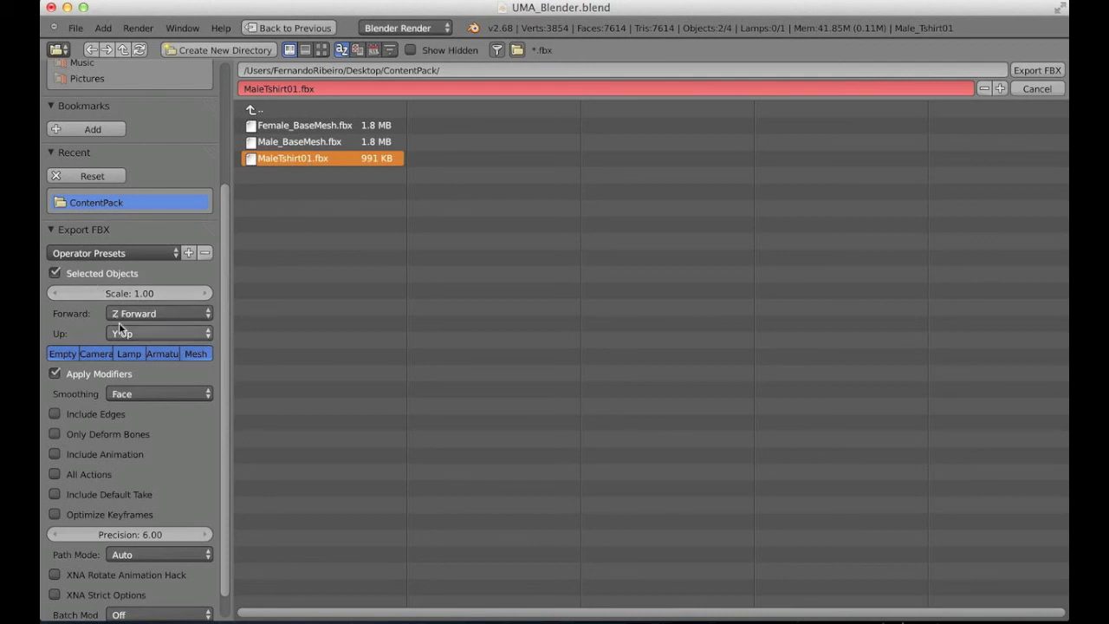
pyautogui.scroll(-2, 222, 344)
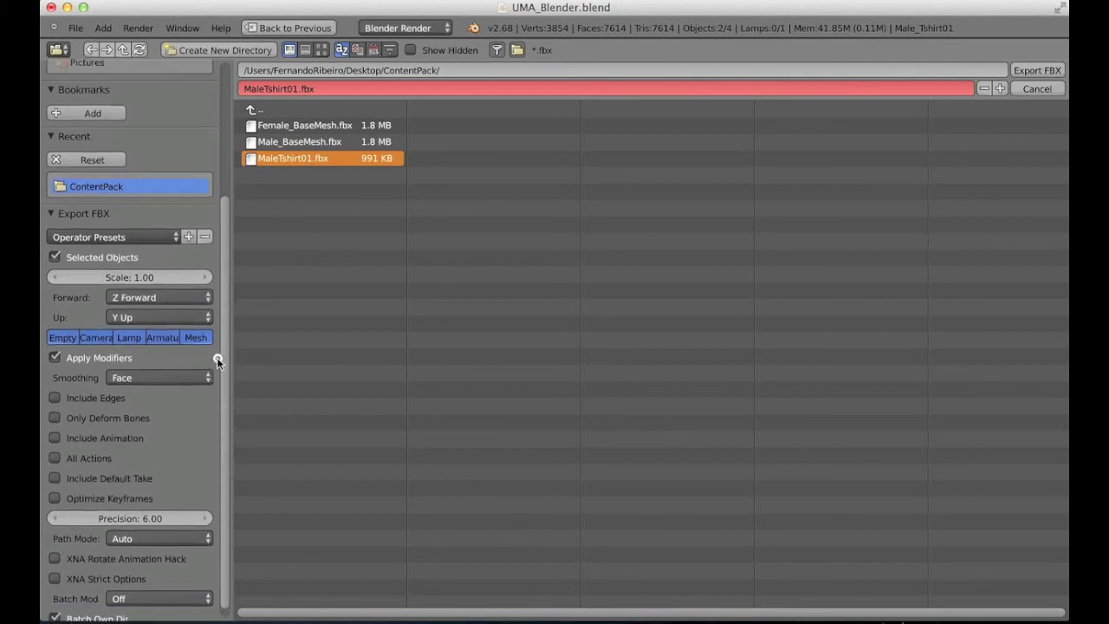
pyautogui.moveTo(216, 386); pyautogui.dragTo(225, 310)
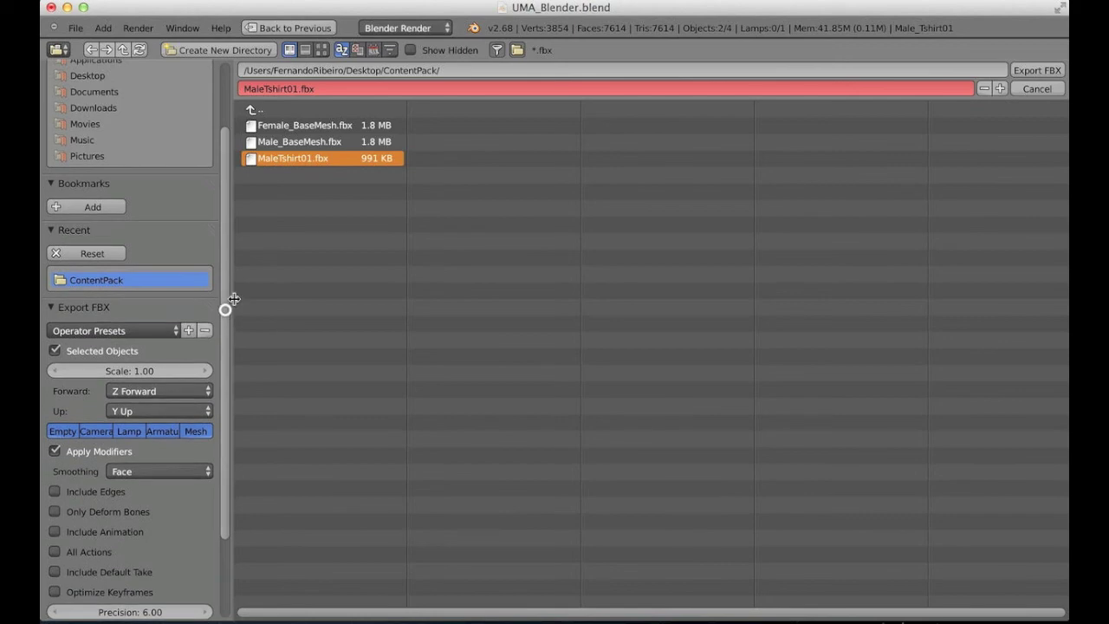
pyautogui.click(1037, 69)
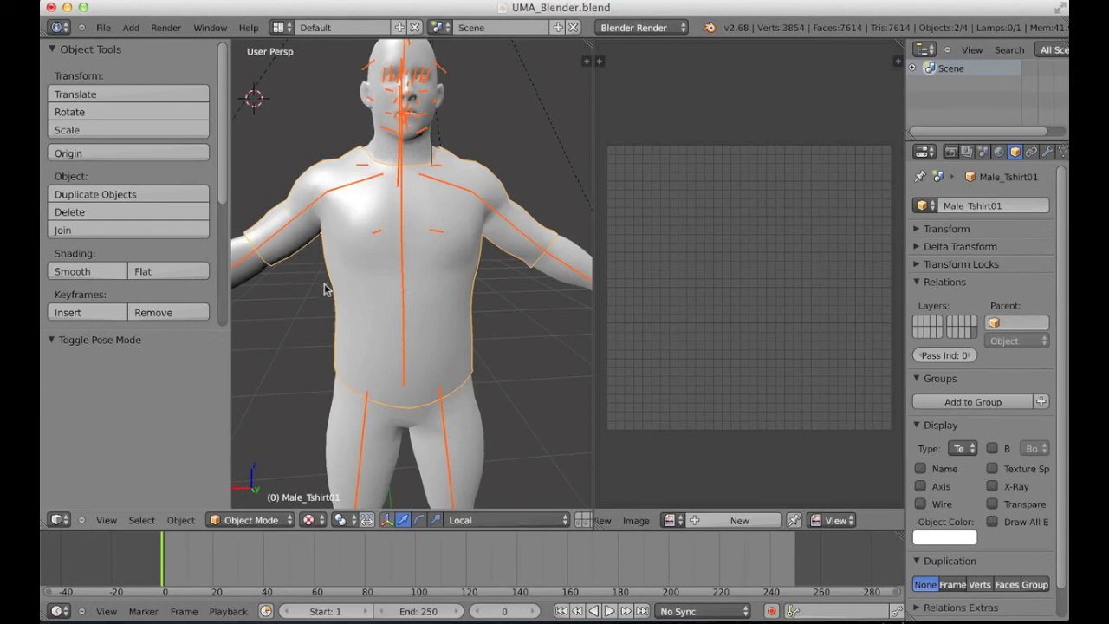
pyautogui.scroll(-3, 369, 264)
pyautogui.scroll(-4, 372, 260)
pyautogui.moveTo(389, 251); pyautogui.dragTo(482, 262, button='middle')
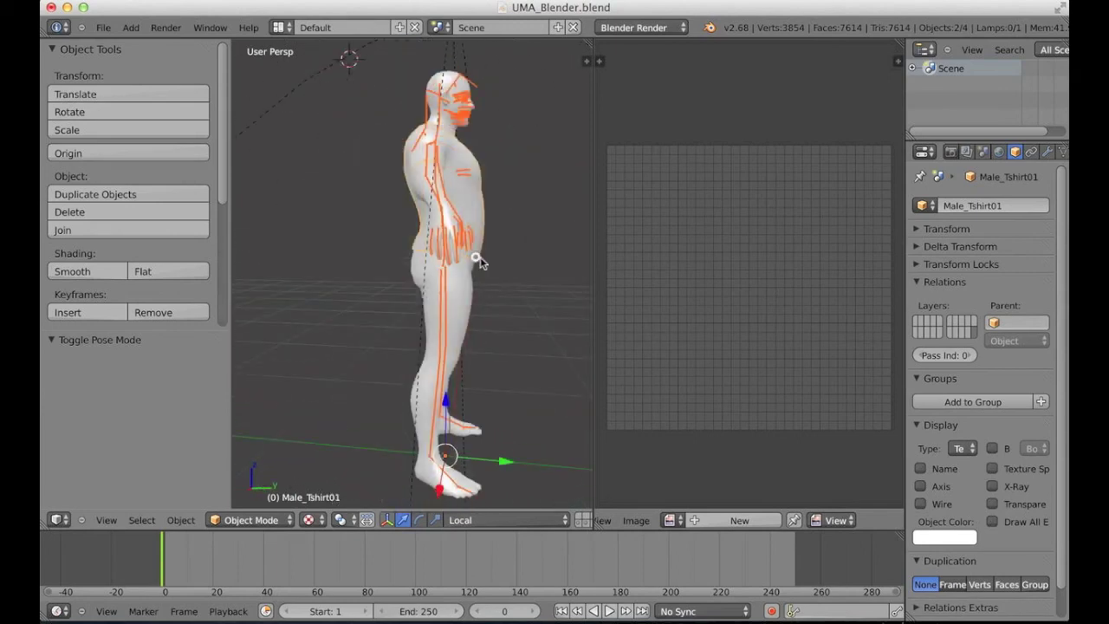